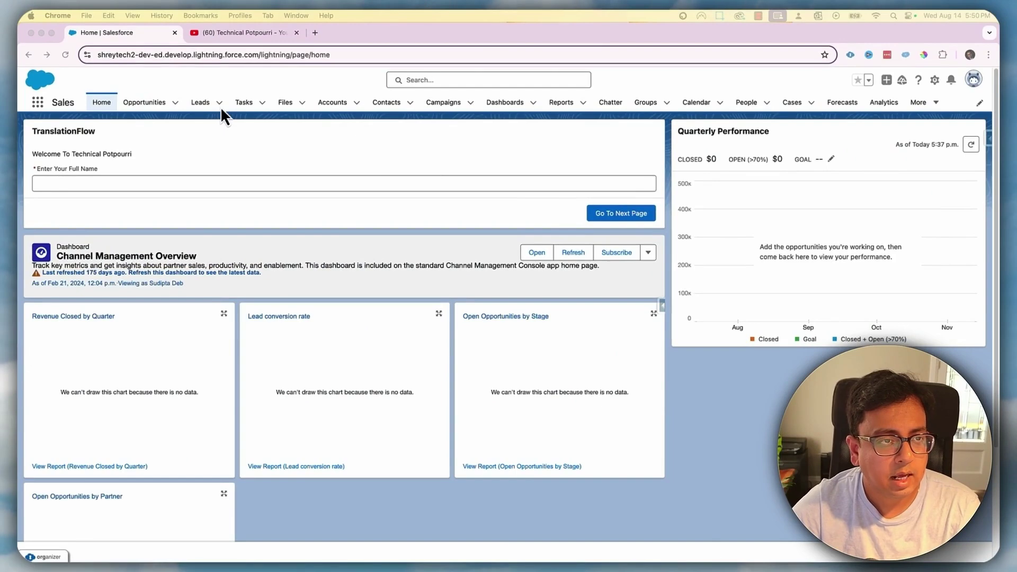
Go to Setup and open the Flows list via Quick Find 'Flow'
click(935, 80)
click(918, 136)
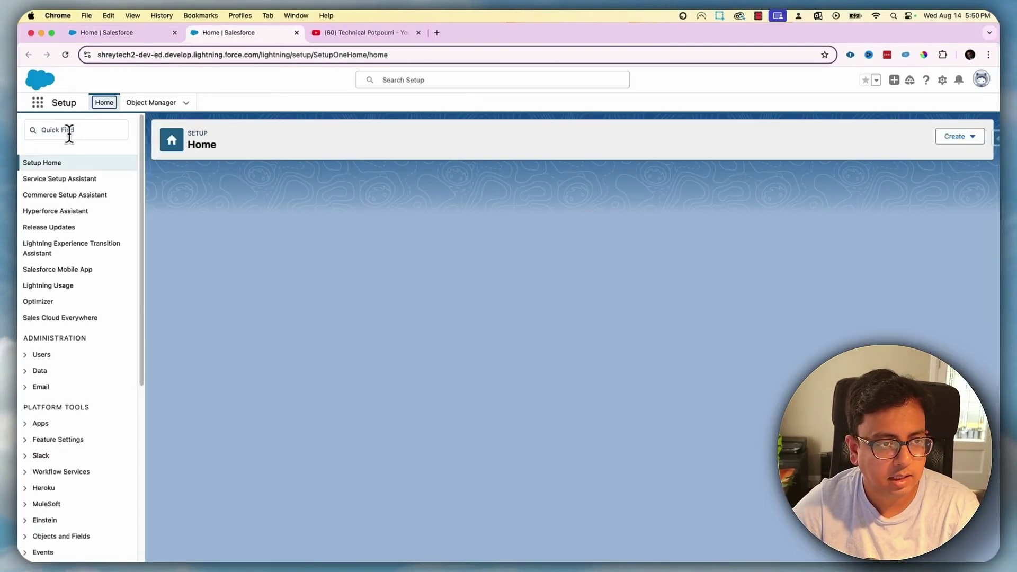
click(69, 131)
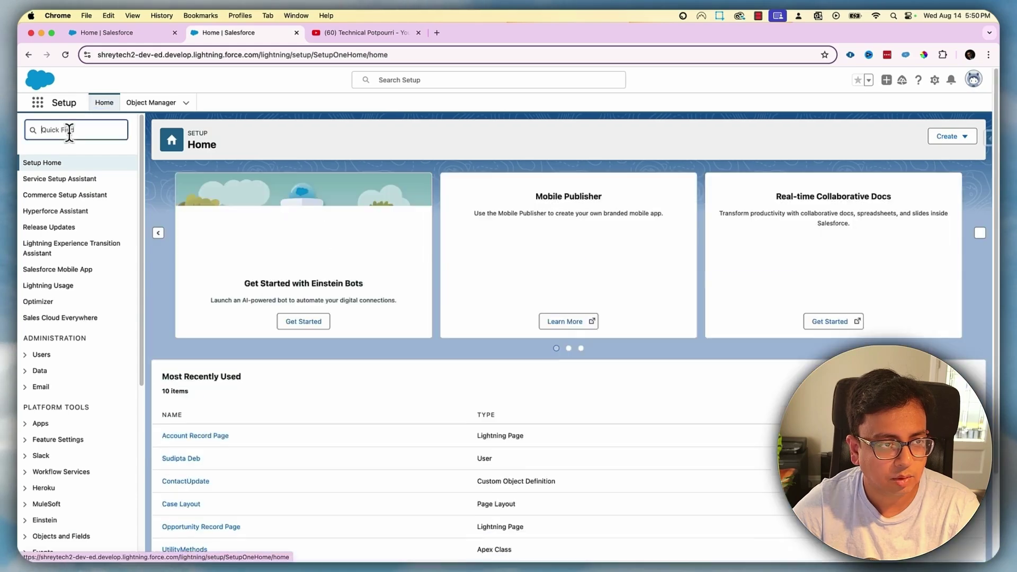
text(Flow)
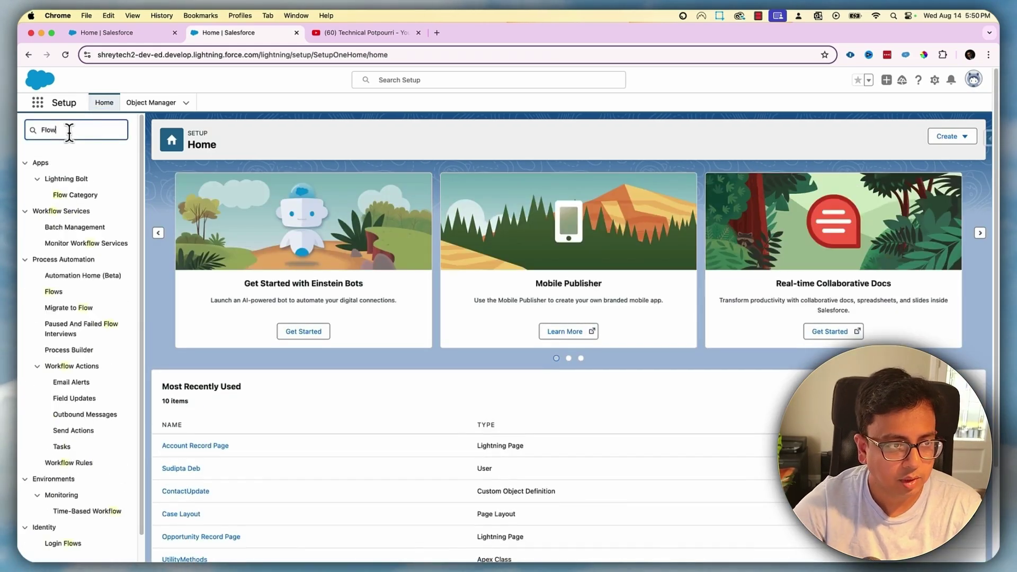
click(59, 293)
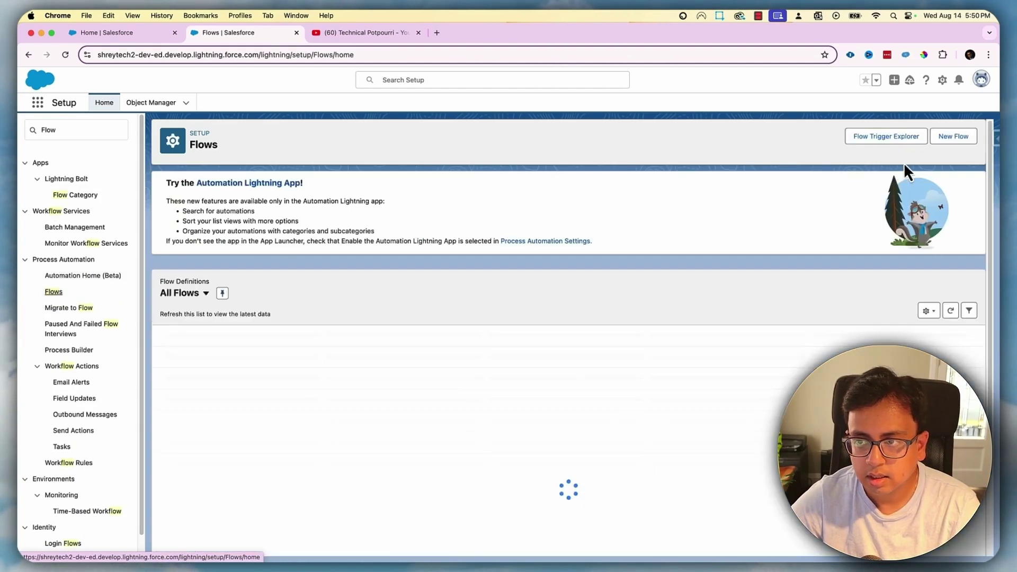
Create a new Screen Flow starting from scratch
click(953, 136)
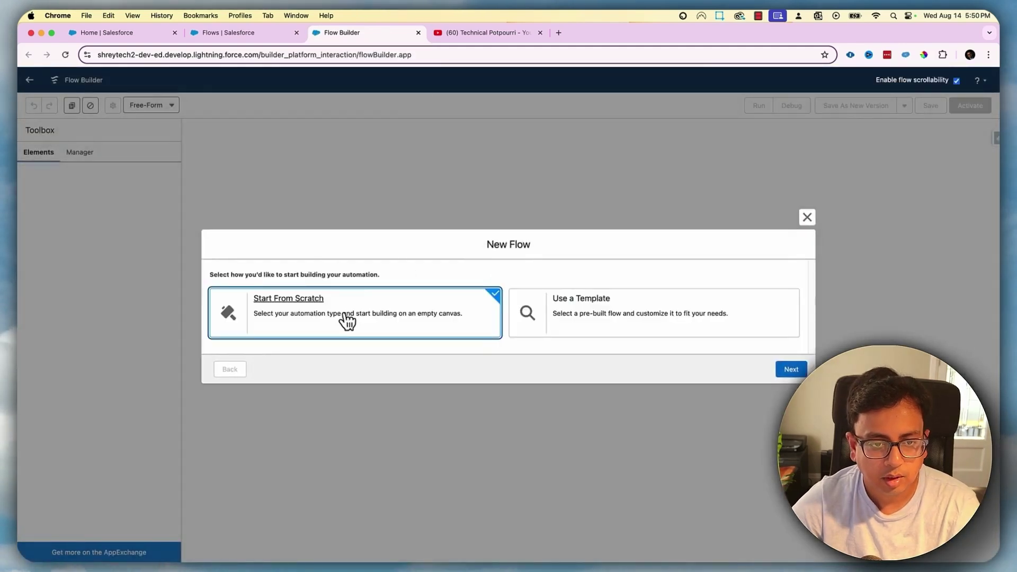
click(793, 370)
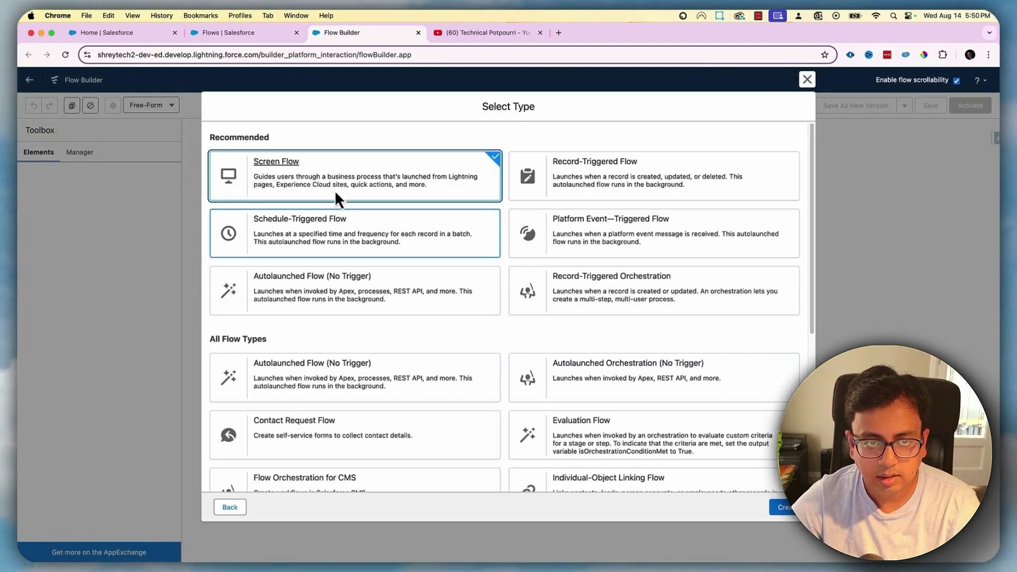
click(784, 507)
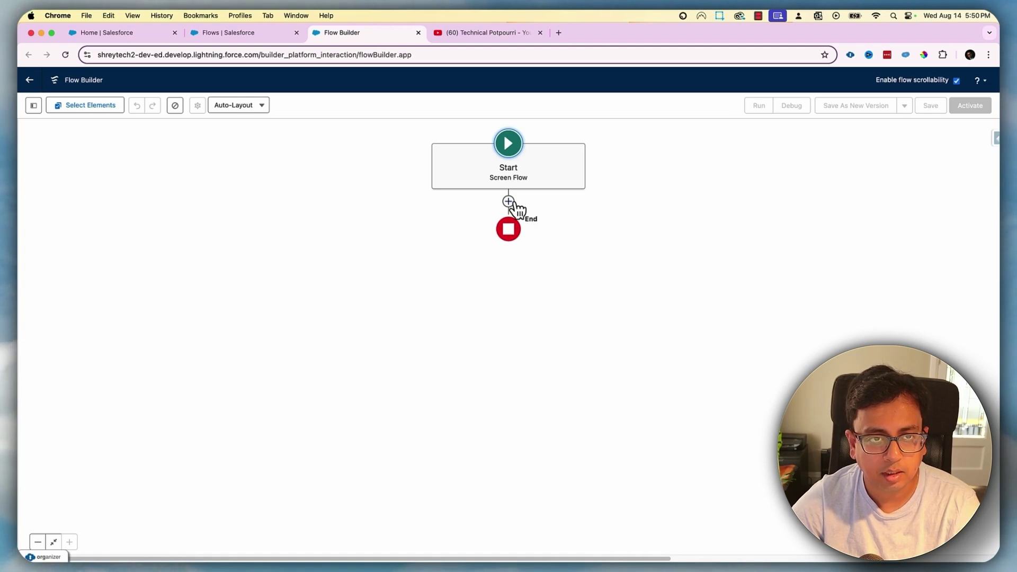
Look up the Burlington Textiles Corp of America account, then return to the flow
click(137, 35)
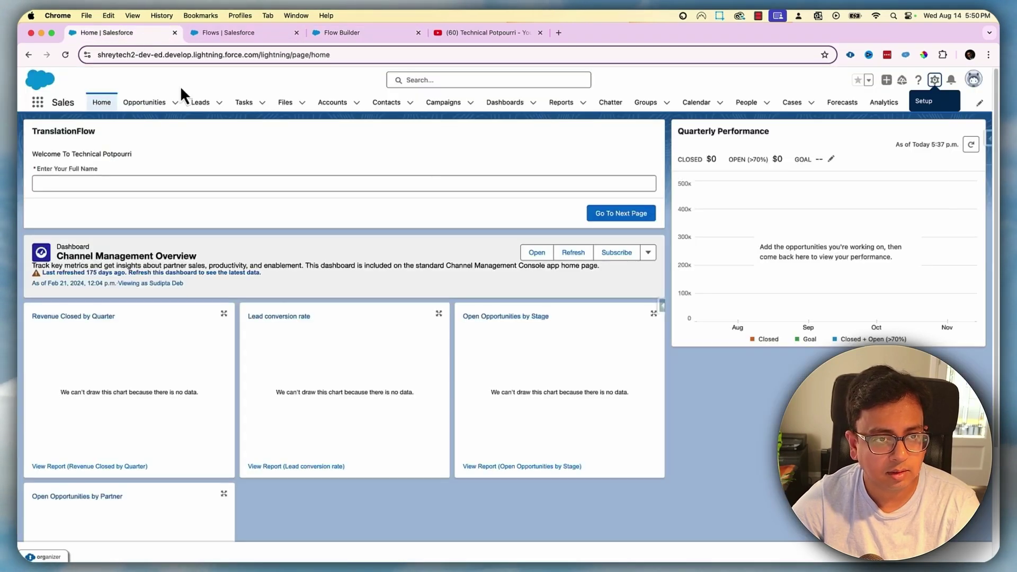
click(332, 104)
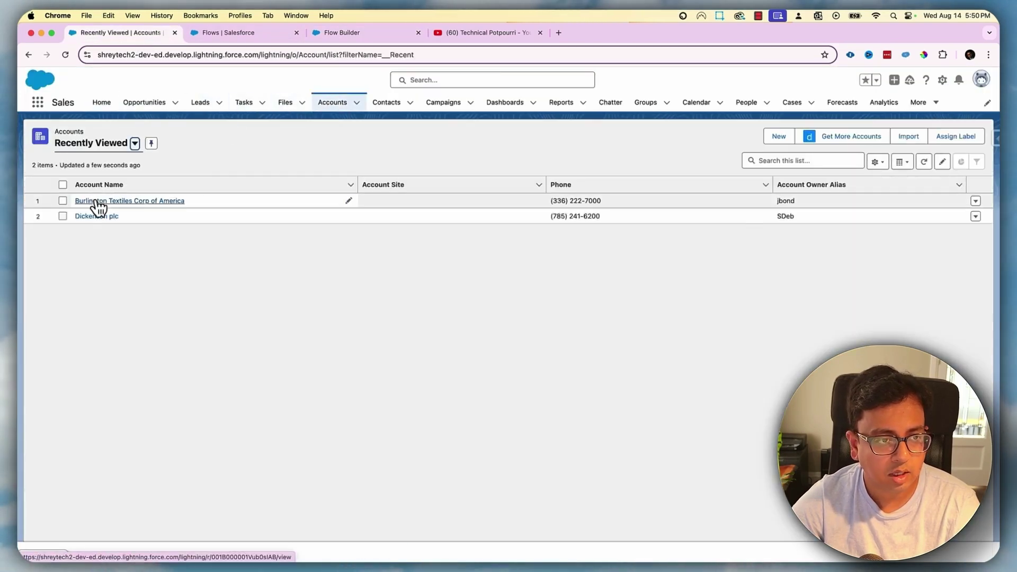
click(97, 203)
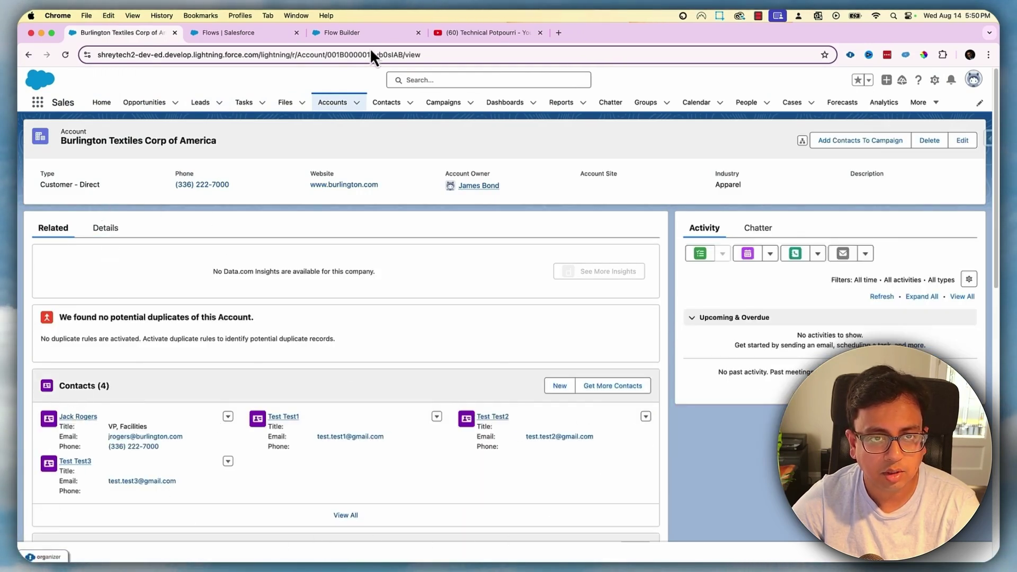
click(367, 34)
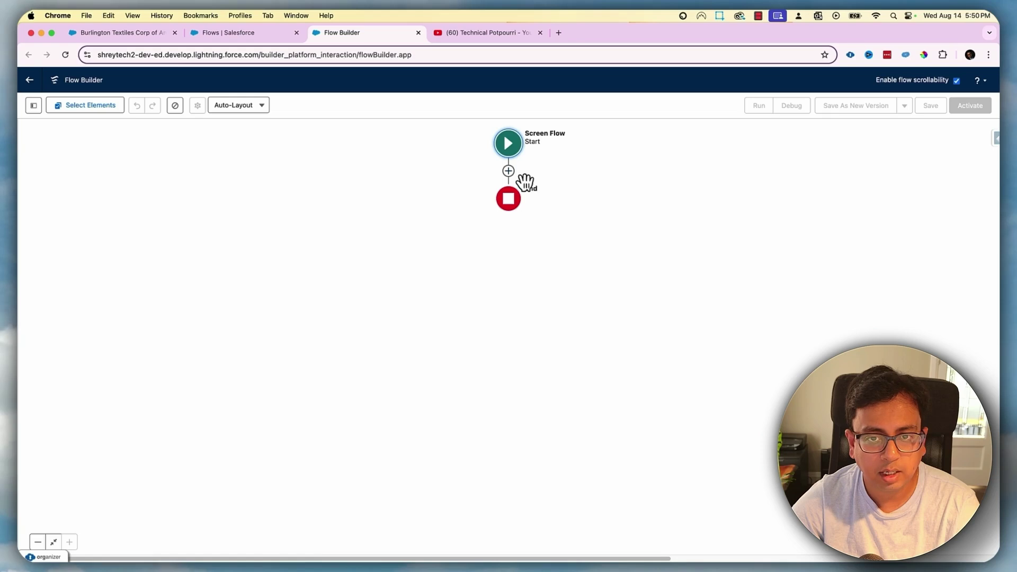
Add a Get Records element labelled 'Get All Contacts' between Start and End
click(508, 171)
text(G)
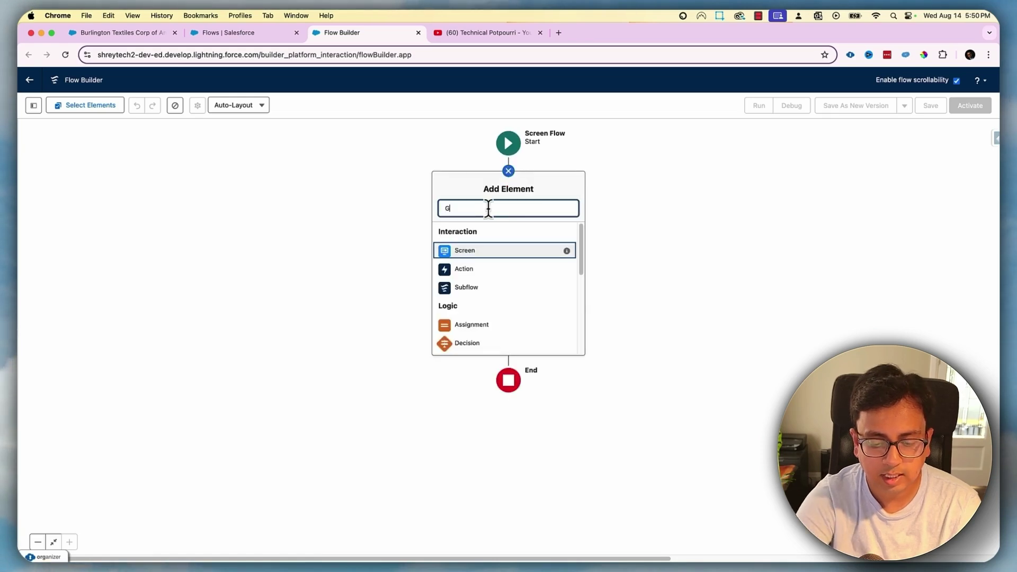
text(et)
click(481, 234)
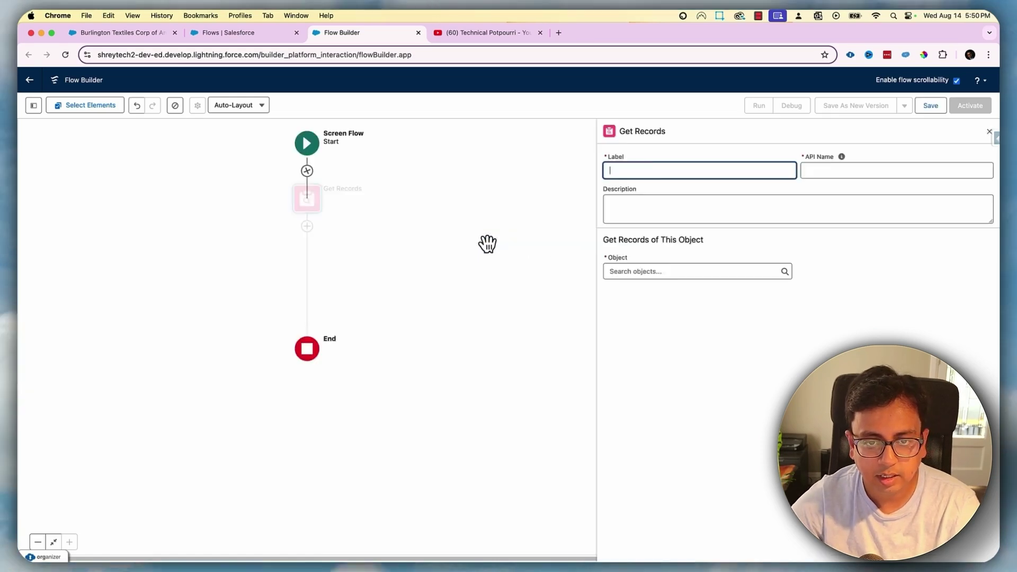
text(Get All Cont)
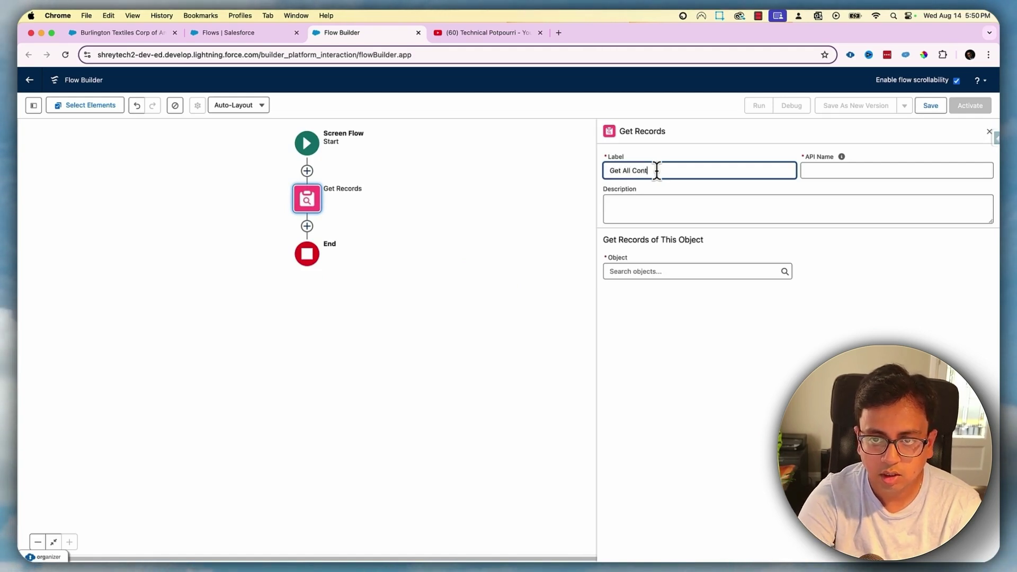
text(acts)
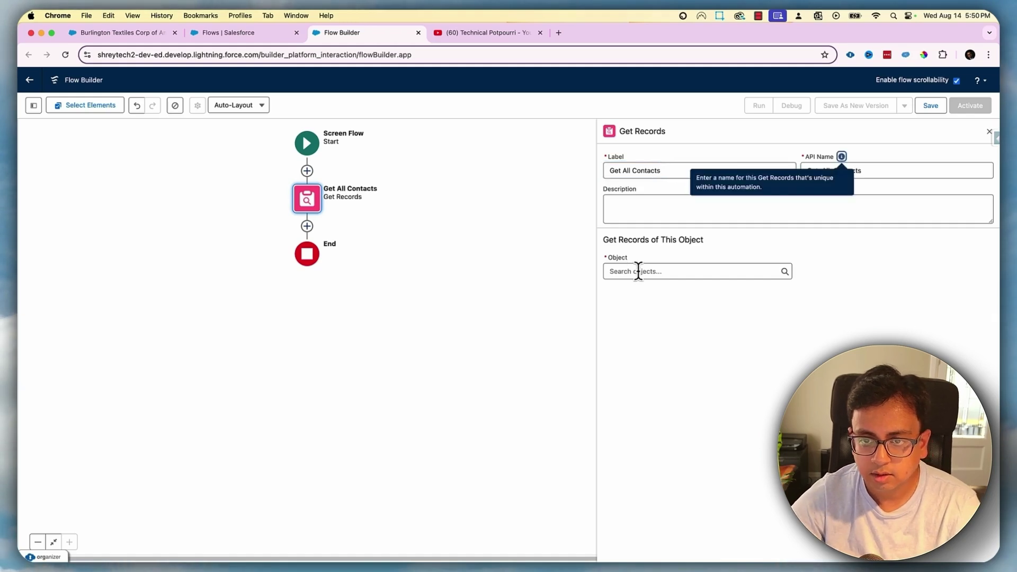
Query the Contact object, filtering on AccountId Equals
click(640, 270)
text(conta)
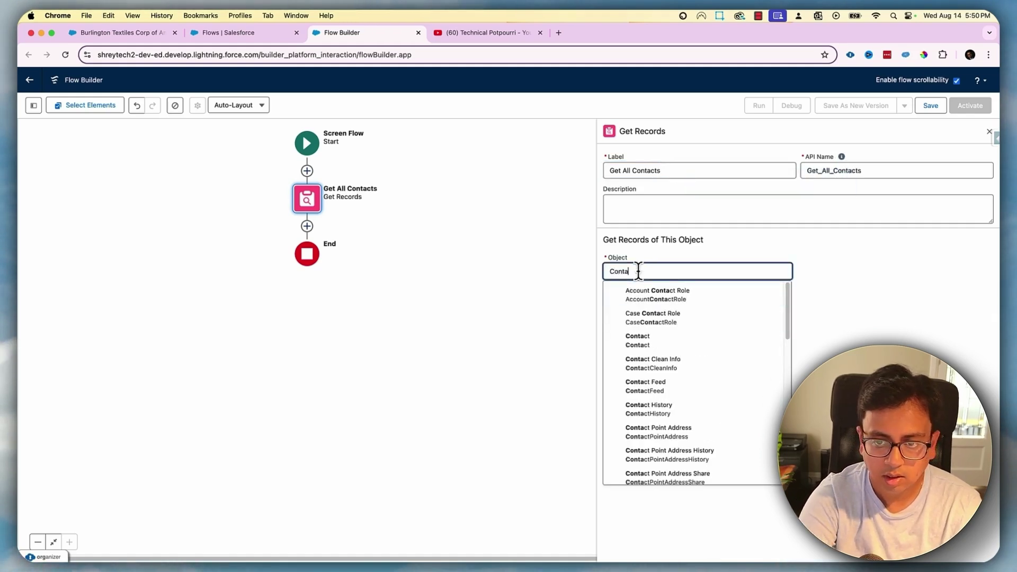
text(c)
click(653, 339)
click(662, 371)
text(account)
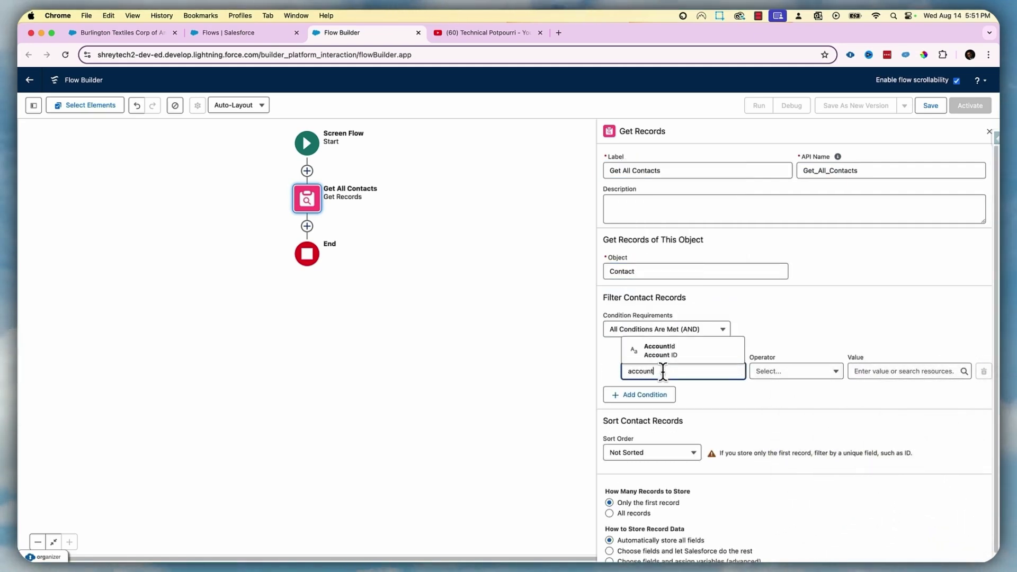
click(701, 359)
click(863, 371)
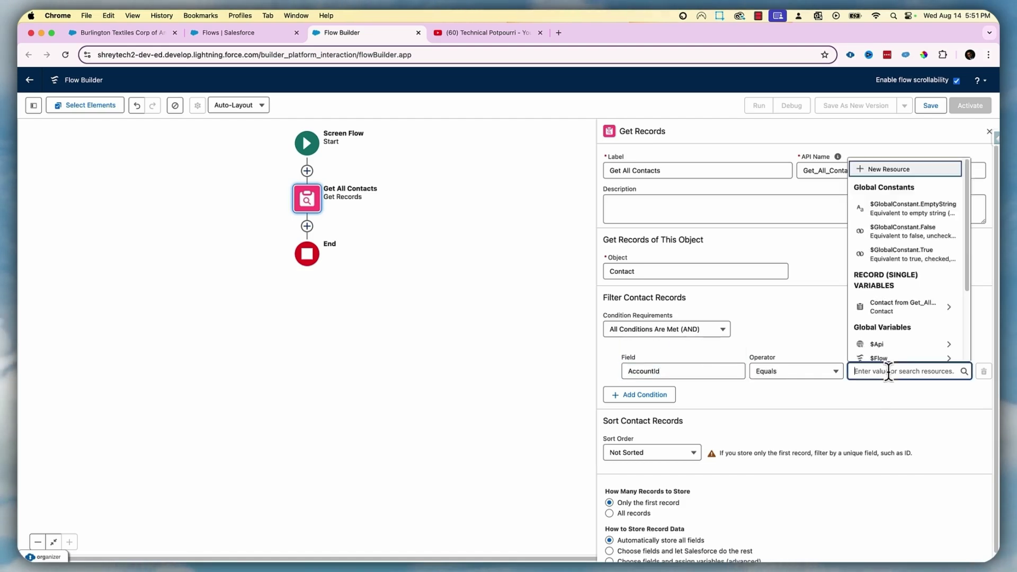
Create a new Variable resource named recordId with Text data type
click(914, 169)
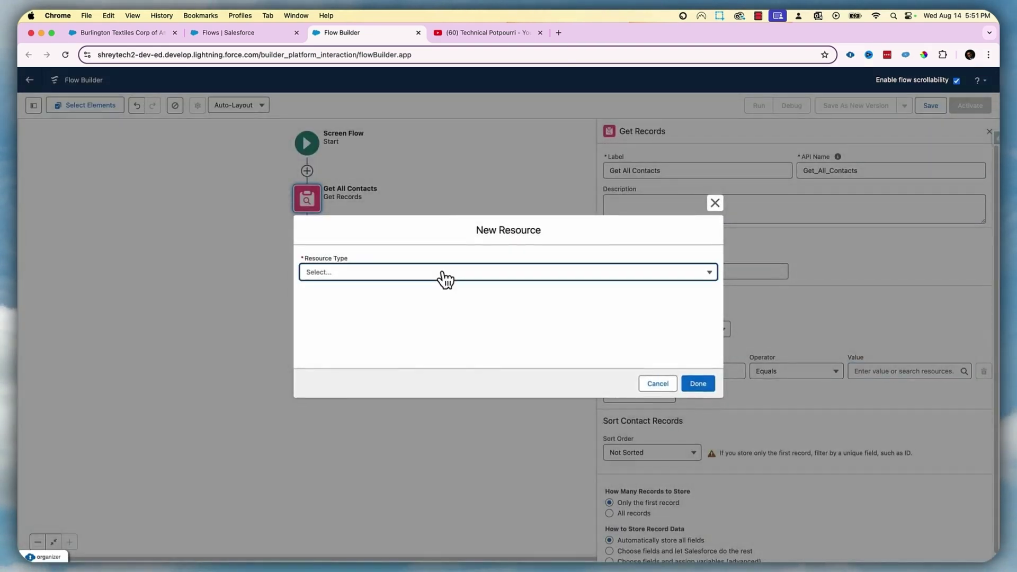
click(445, 274)
click(409, 303)
click(384, 293)
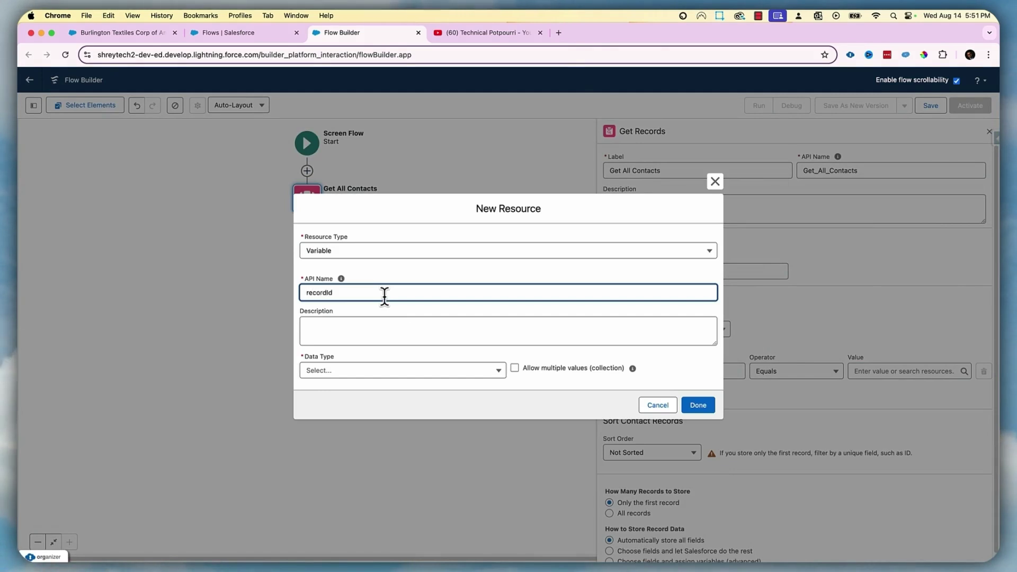
click(423, 371)
click(332, 195)
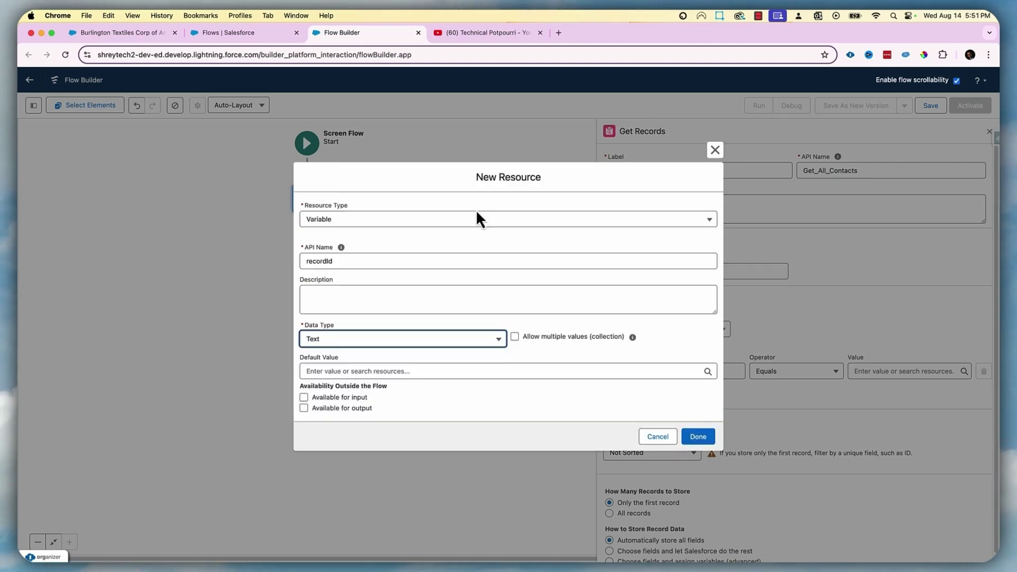
Mark recordId available for input and use it as the filter value
click(304, 399)
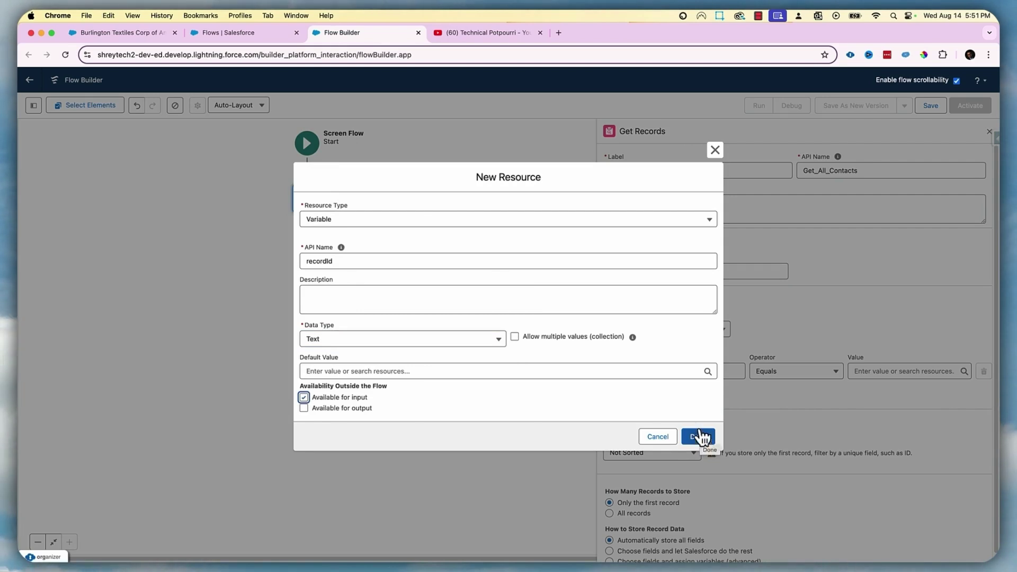
click(119, 32)
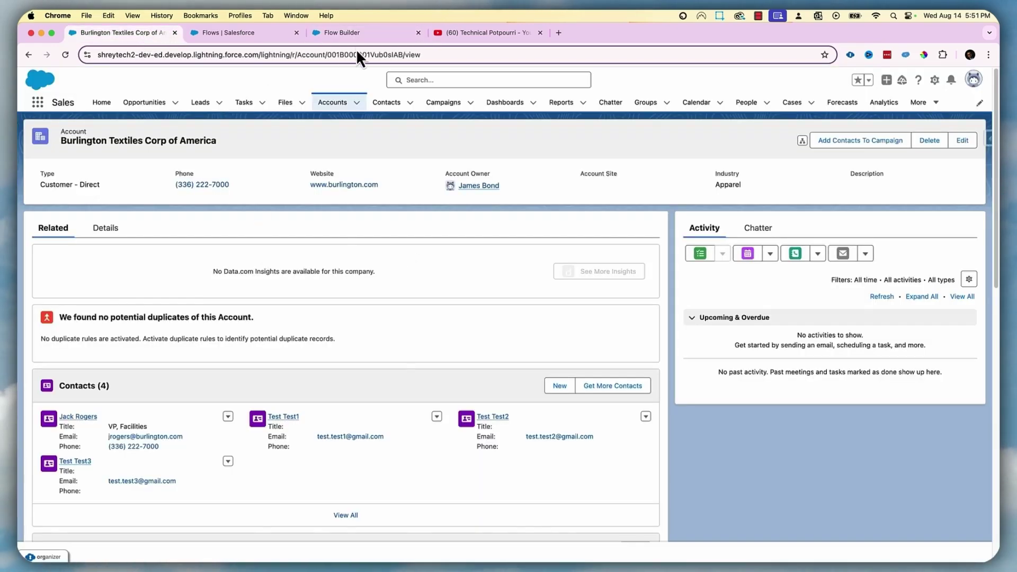
click(337, 33)
click(331, 398)
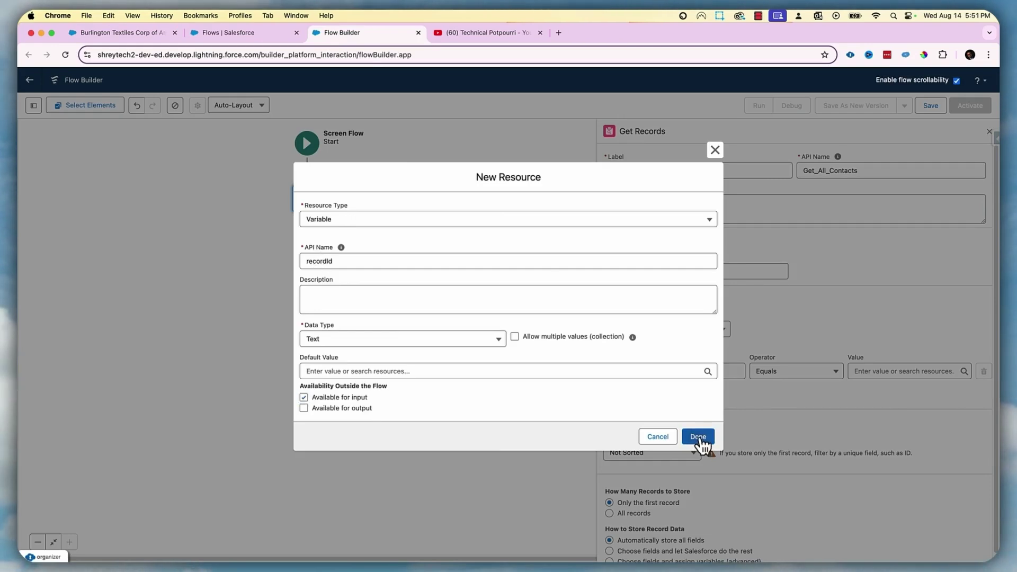
click(699, 438)
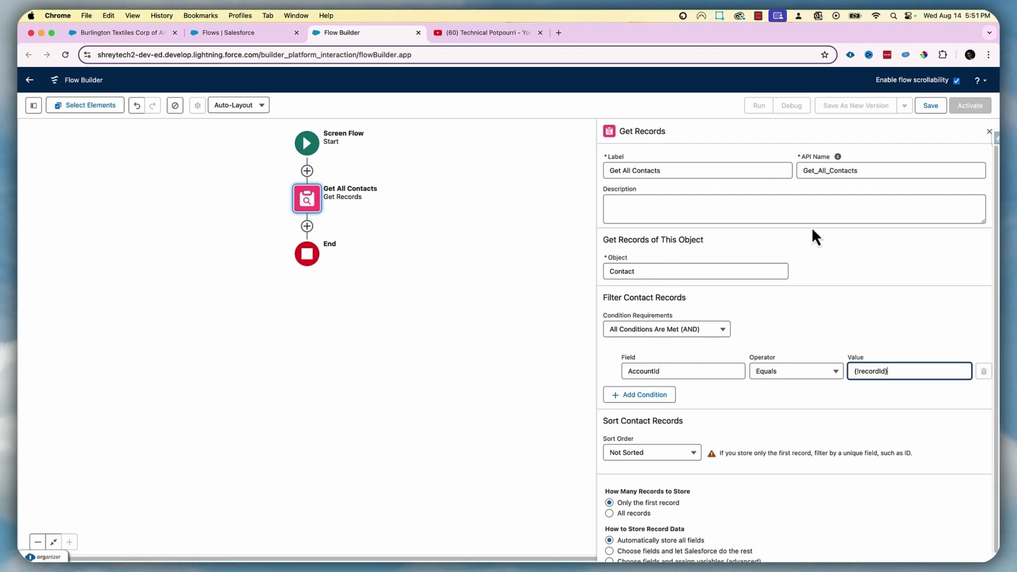
Have Get All Contacts store all matching contact records
scroll(638, 475, down, 1)
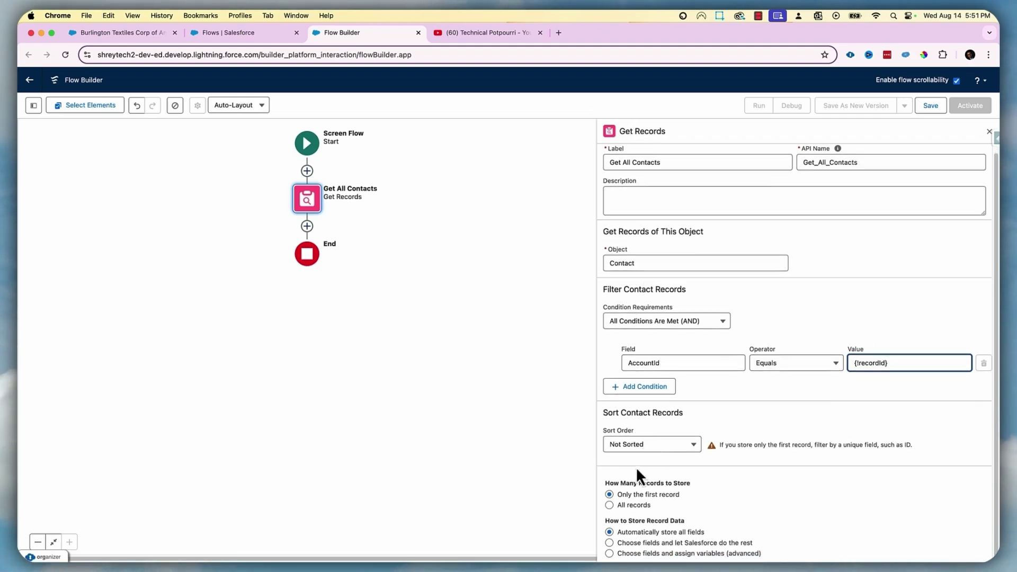
click(610, 505)
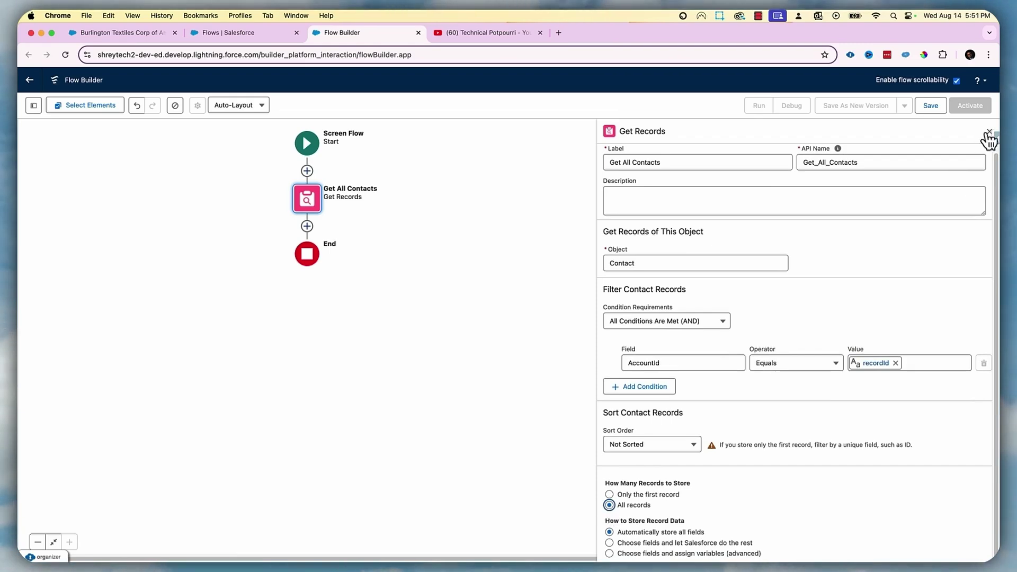
click(988, 132)
Save the flow as 'Winter 25 Flow Repeater' and open the add-element menu below Get All Contacts
click(930, 106)
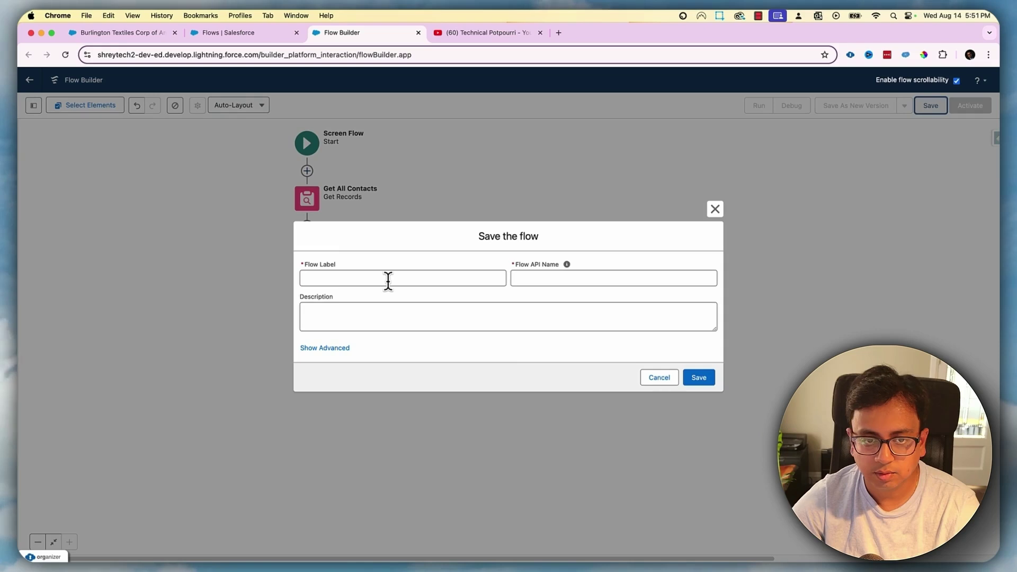
click(388, 281)
text(Winter 25 Flow Rep)
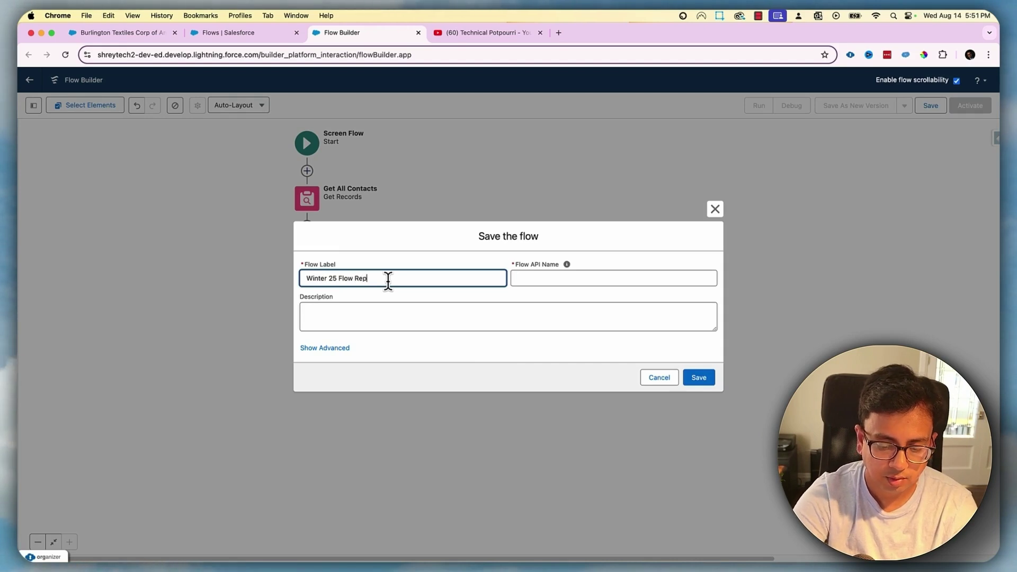
text(eater)
key(Tab)
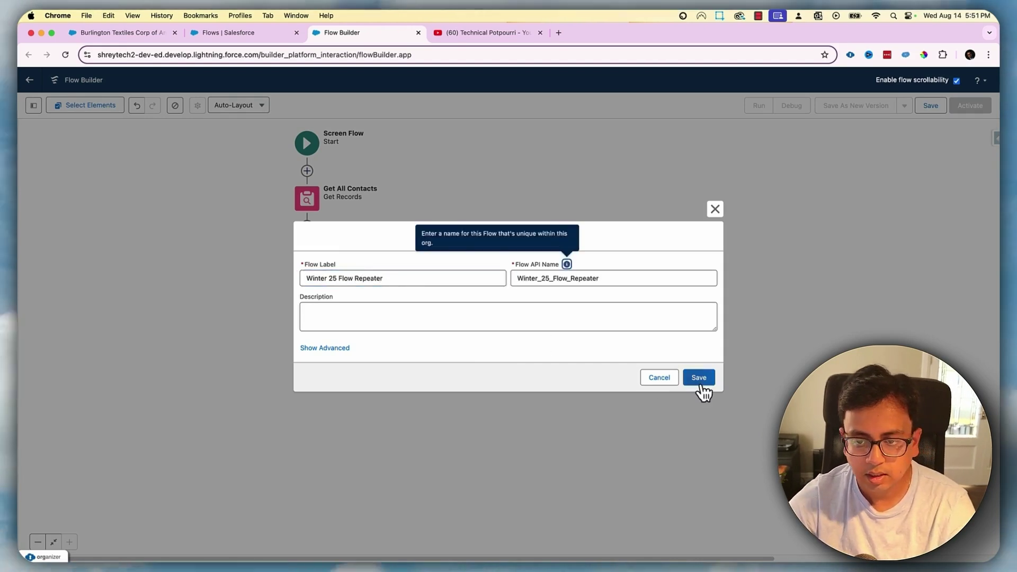
click(699, 379)
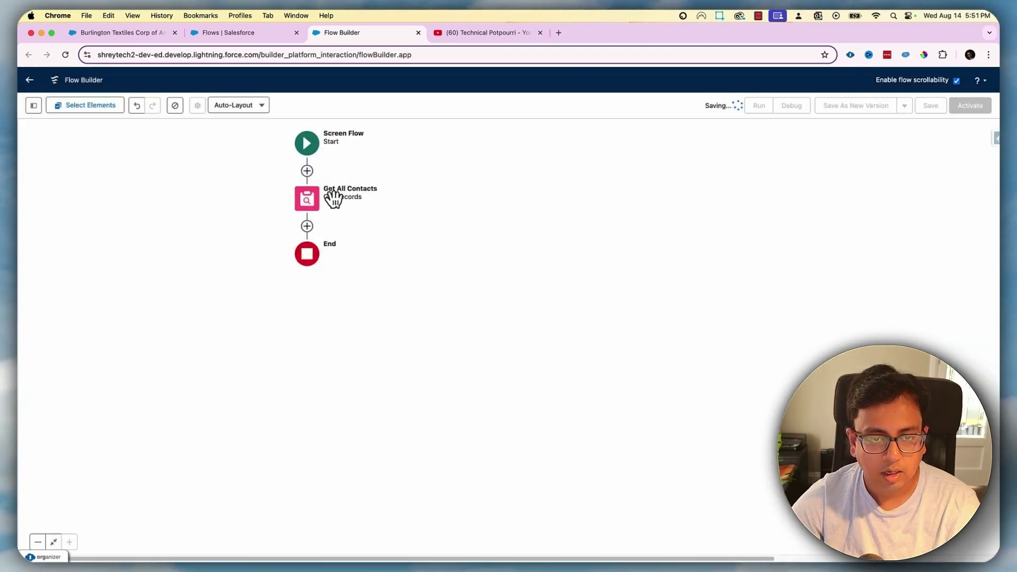
click(307, 226)
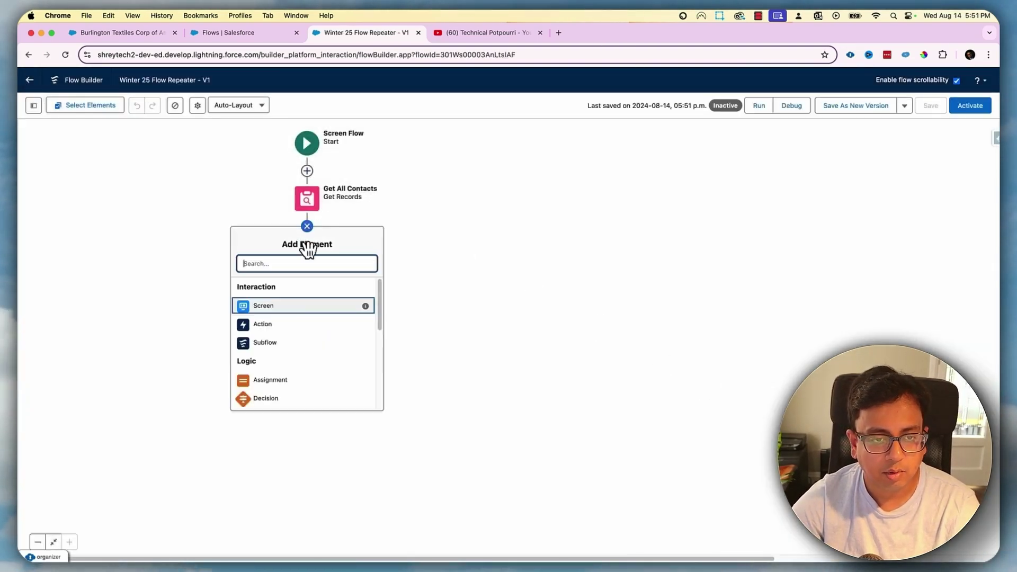
Add a screen labelled FirstScreen and place a Repeater component on it
click(281, 307)
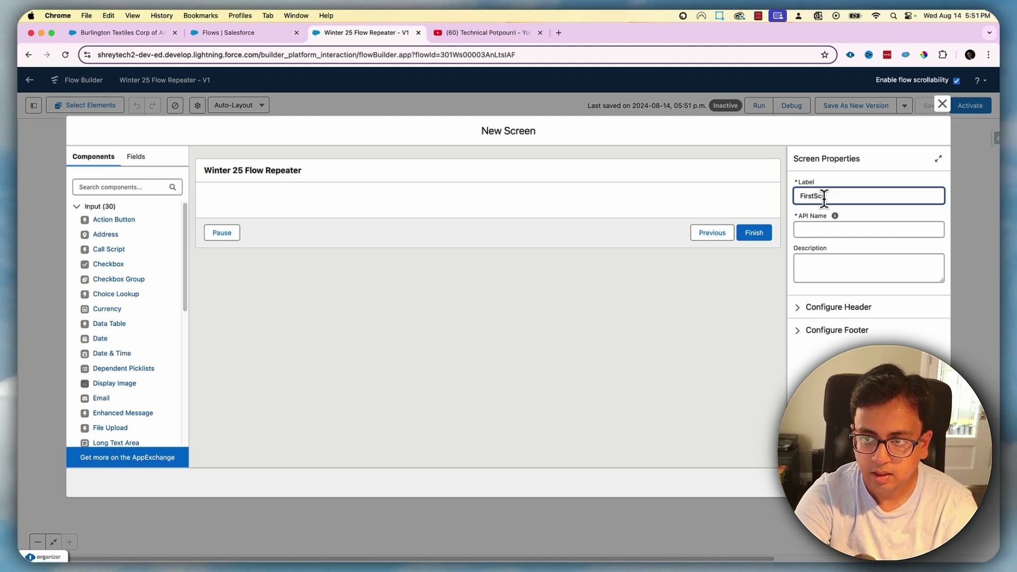
key(Tab)
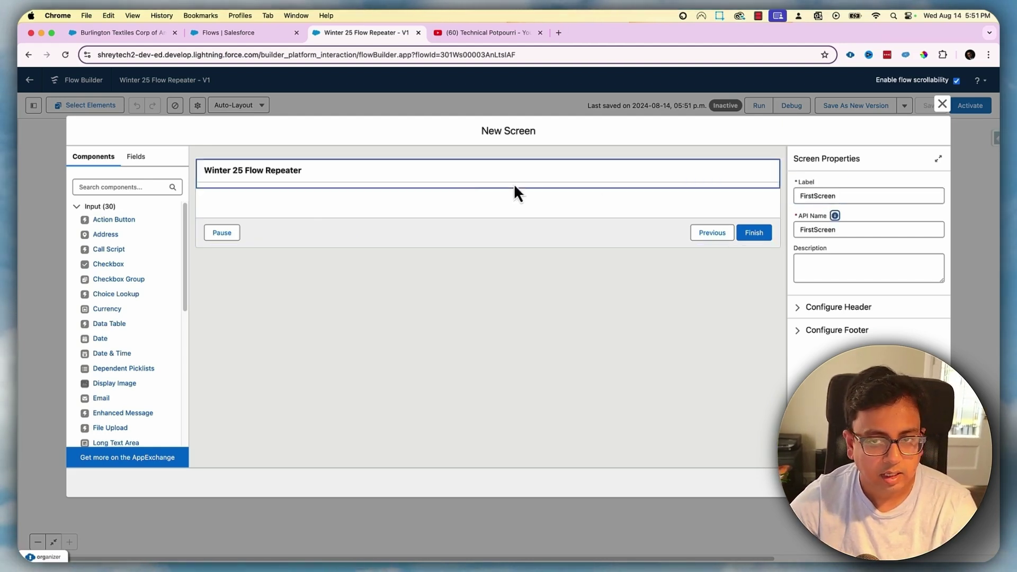
click(146, 185)
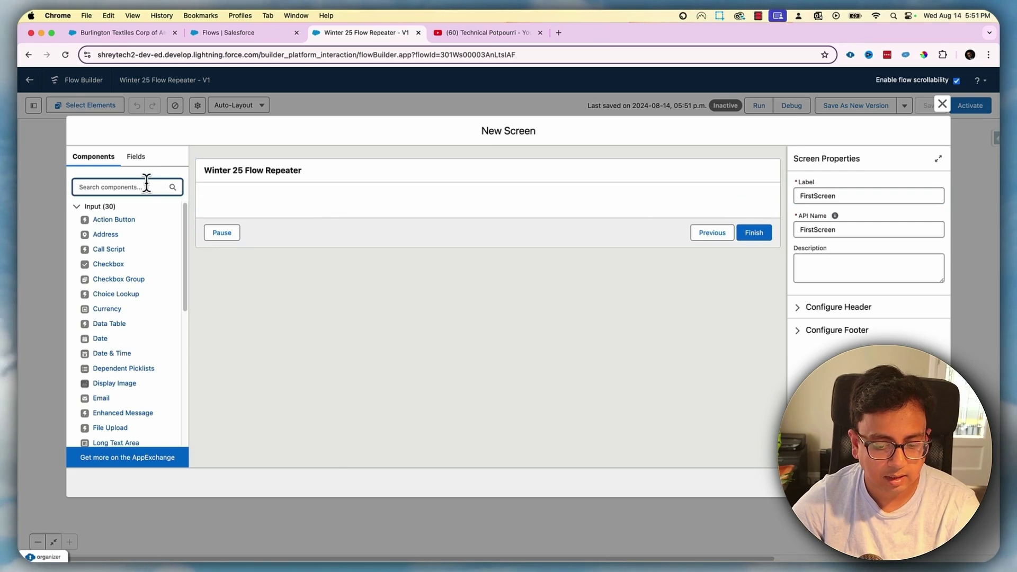
text(re)
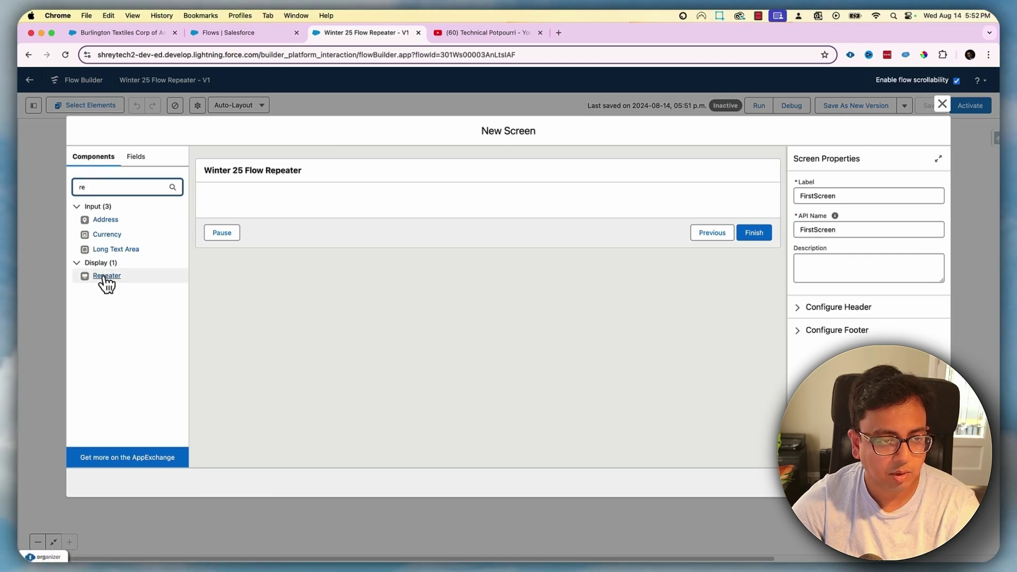
drag(175, 250, 267, 202)
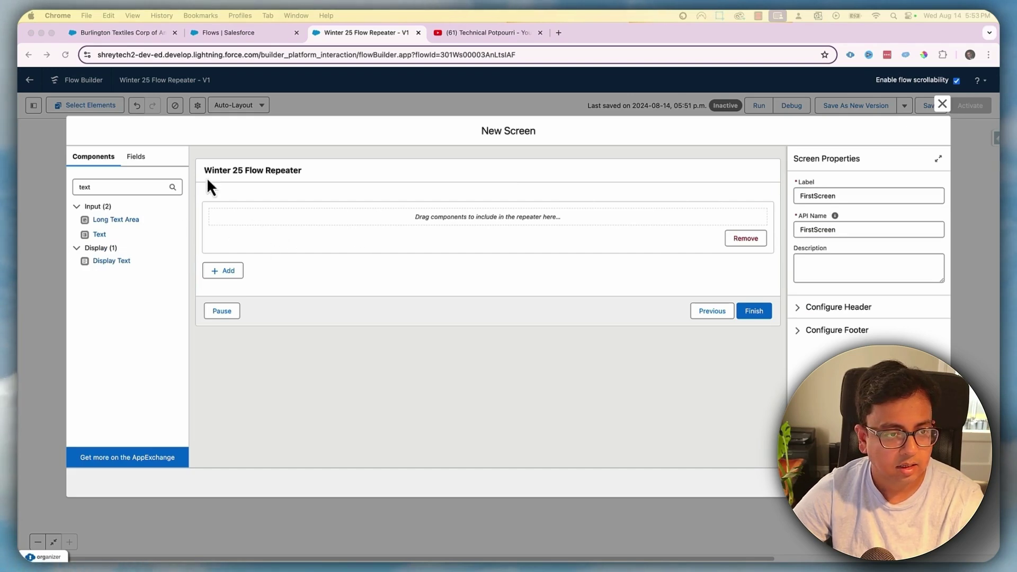
Name the repeater ContactRepeater and prepopulate it with contacts from Get_All_Contacts
click(320, 245)
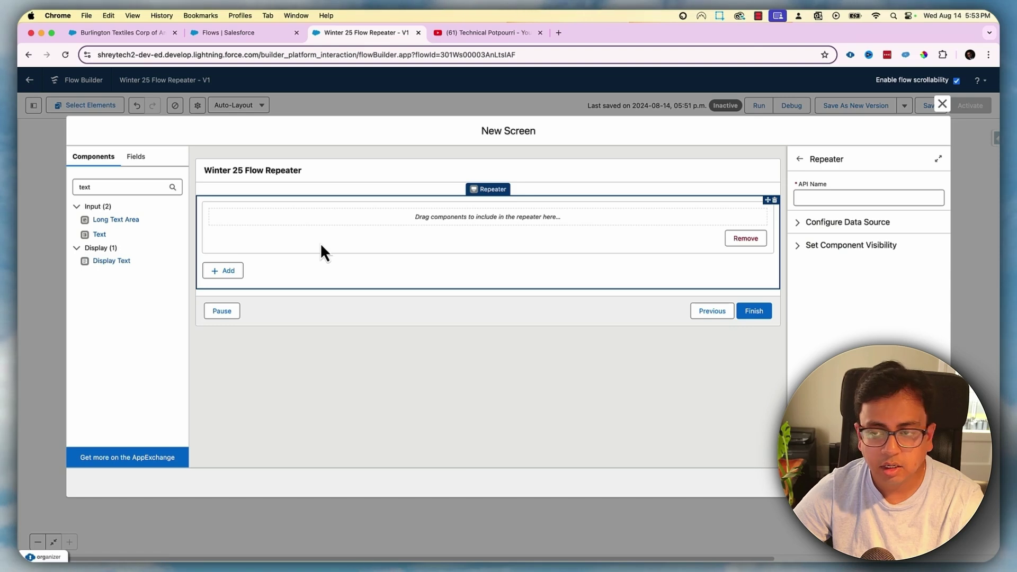
click(831, 196)
text(ContactRepeater)
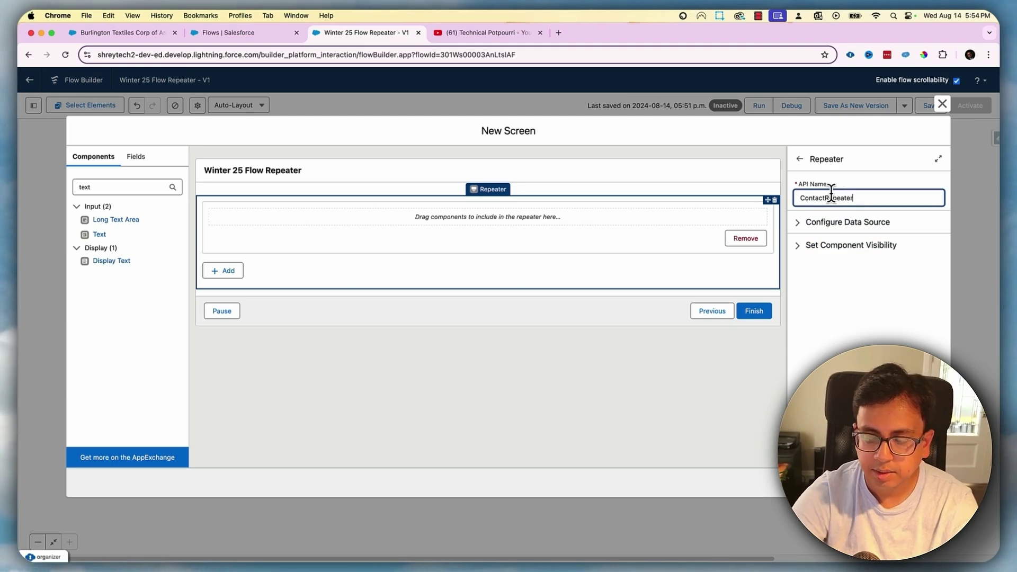
click(802, 228)
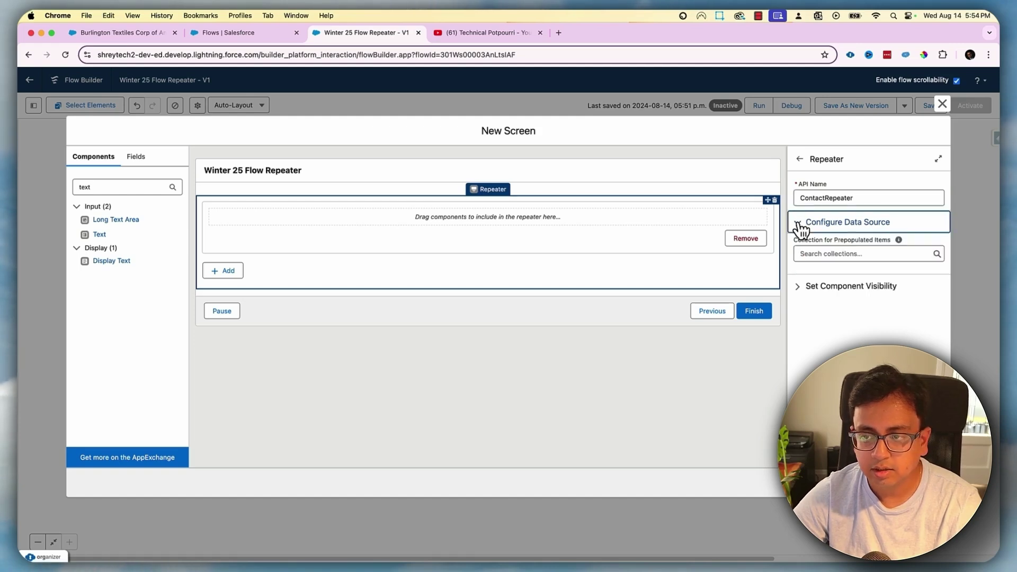
click(825, 254)
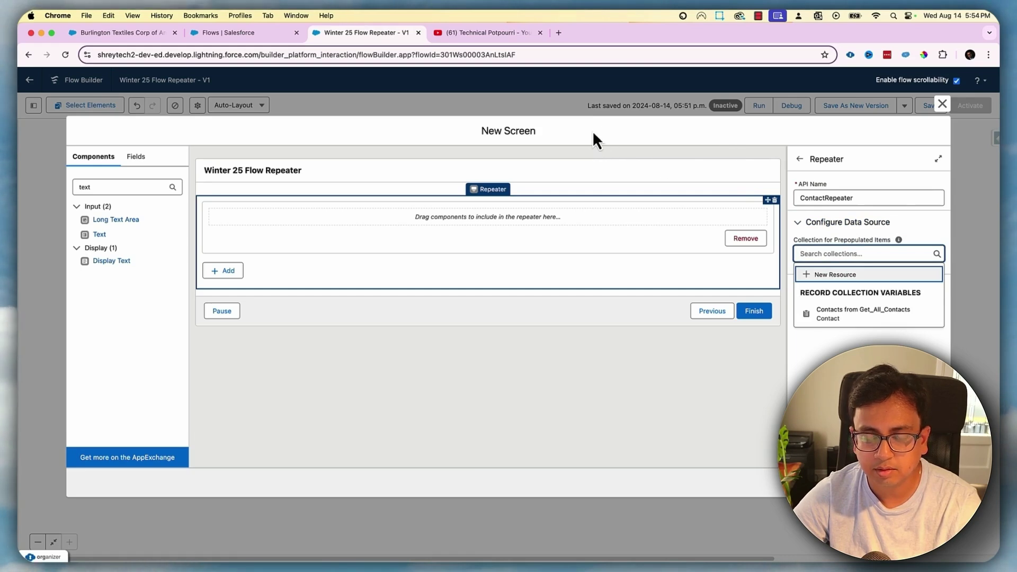
click(886, 318)
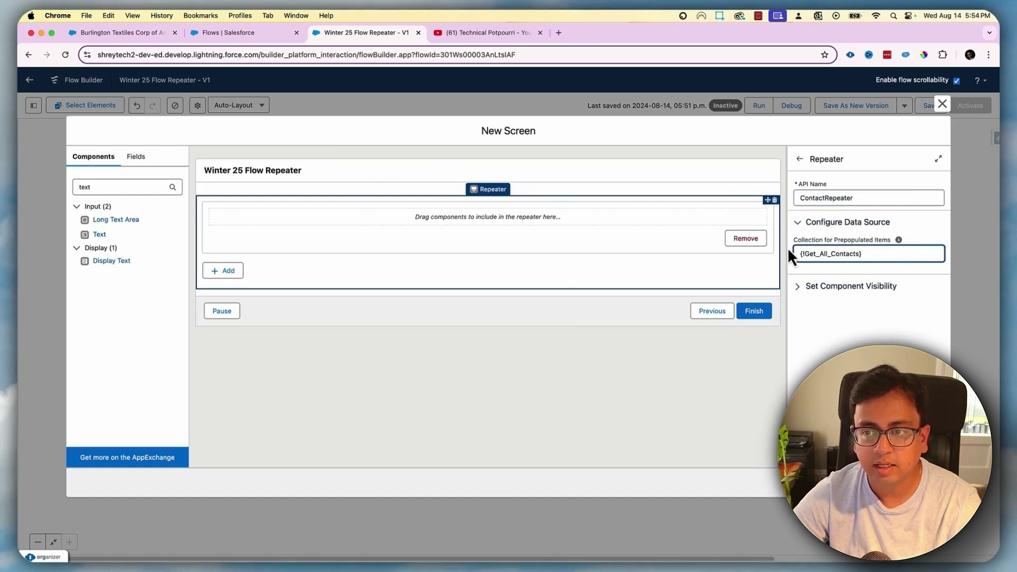
click(688, 381)
Add a Text field inside the repeater labelled 'Full Name' with API name Full_Name
drag(98, 234, 312, 223)
text(Full)
click(443, 237)
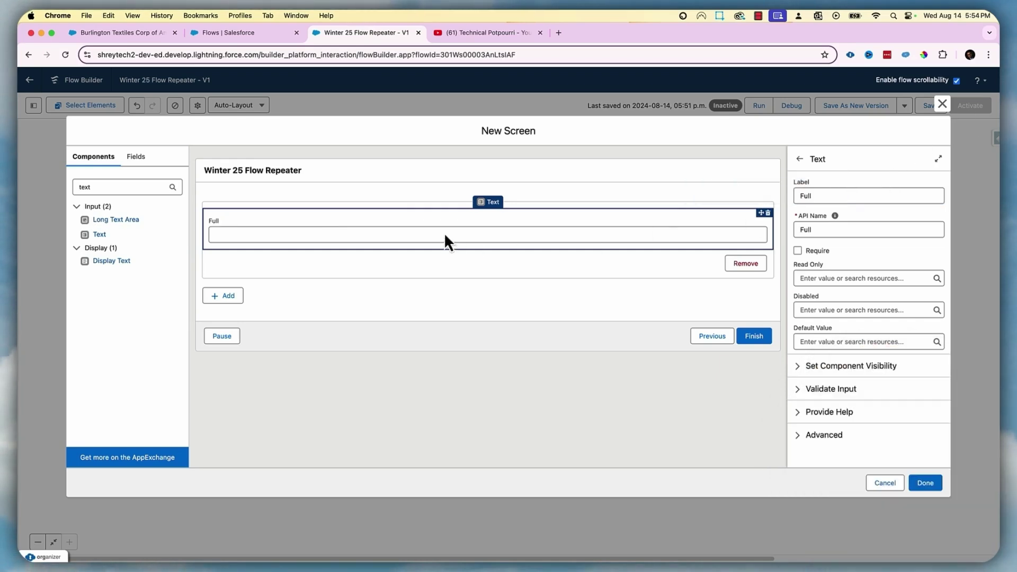
click(846, 196)
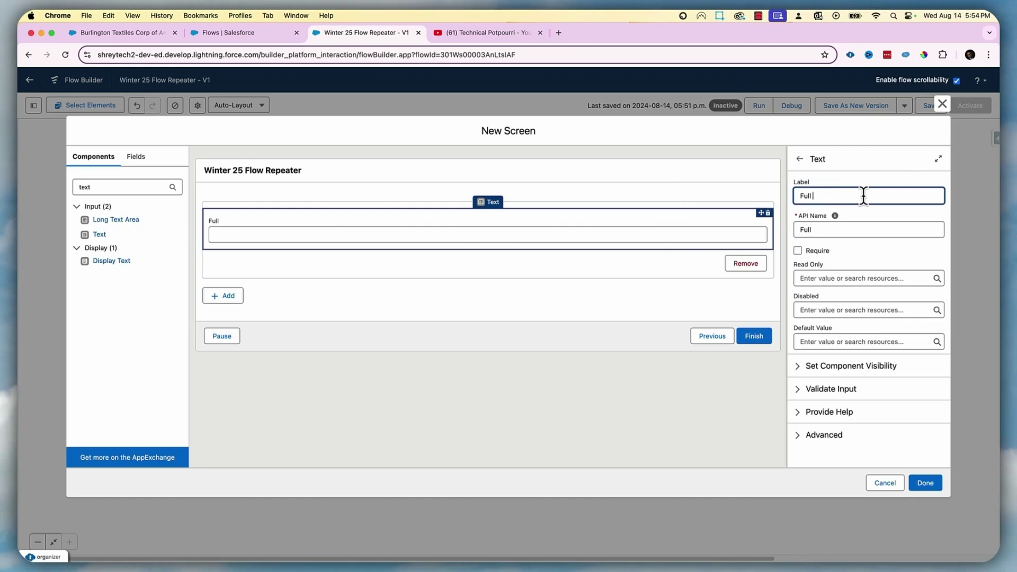
text(Name)
key(Tab)
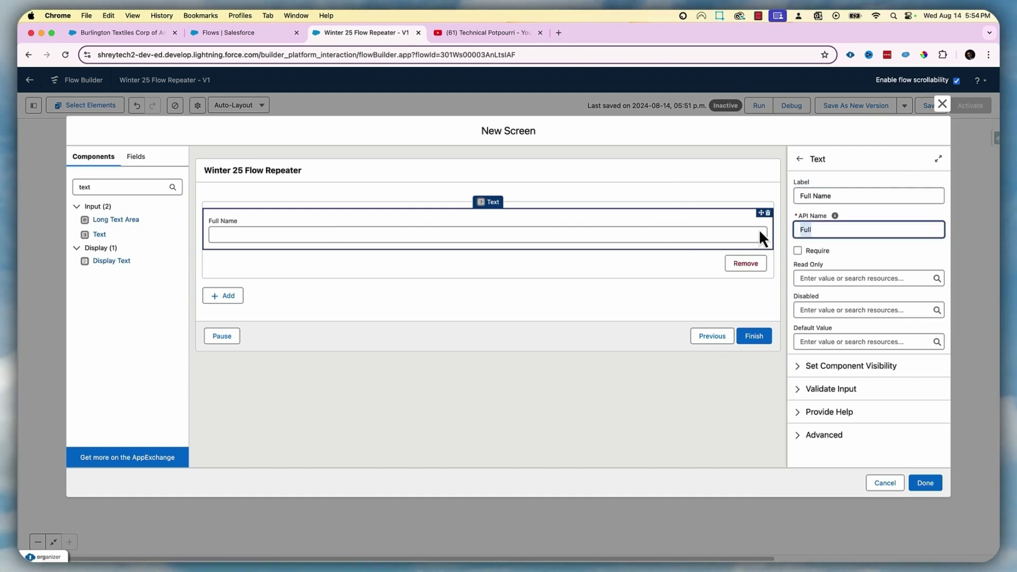
key(BackSpace)
key(shift+Tab)
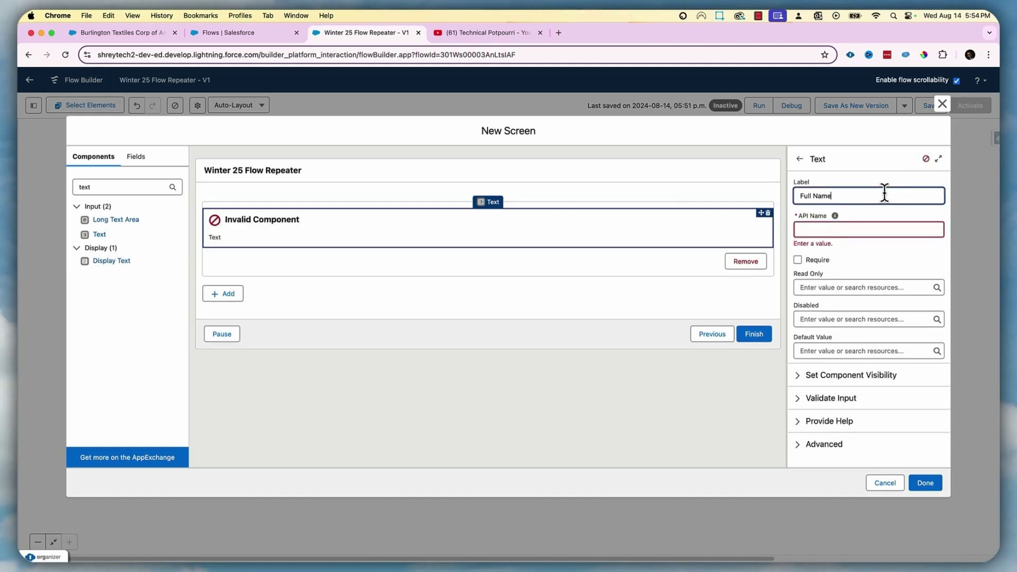
Default Full Name to each contact's Name, {!Get_All_Contacts[$EachItem].Name}
click(849, 342)
scroll(864, 387, down, 5)
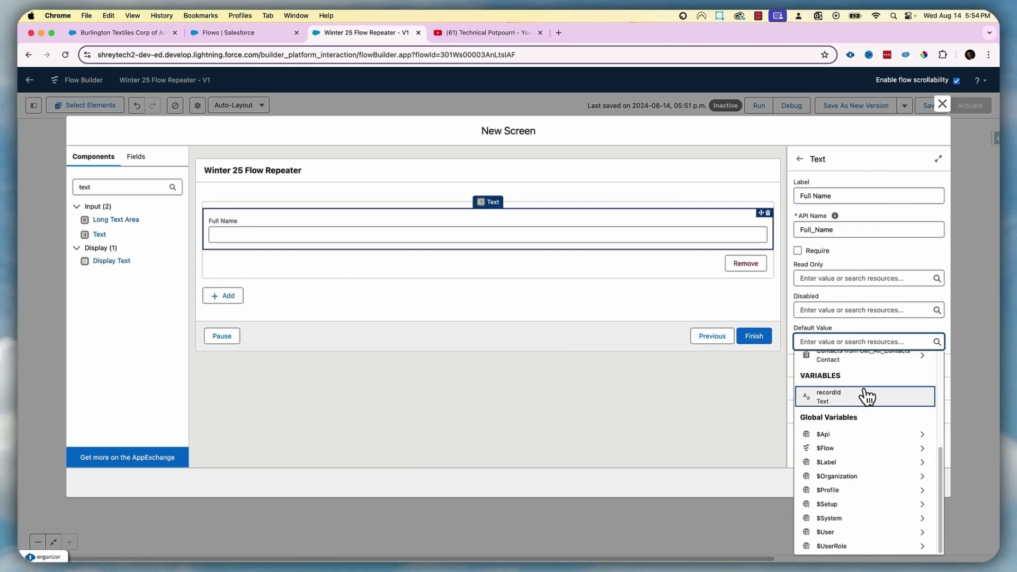
scroll(842, 378, up, 1)
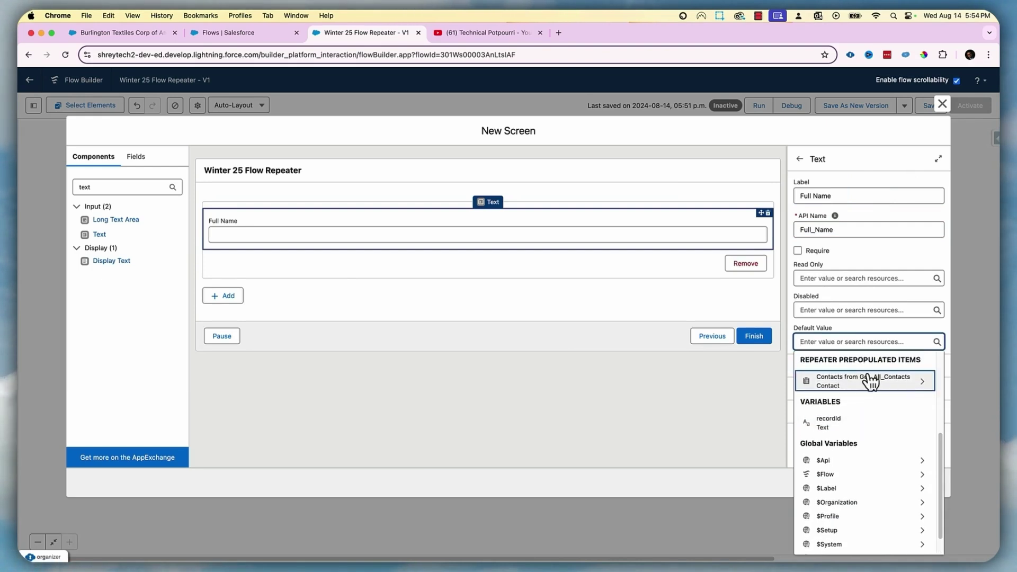
scroll(900, 394, up, 1)
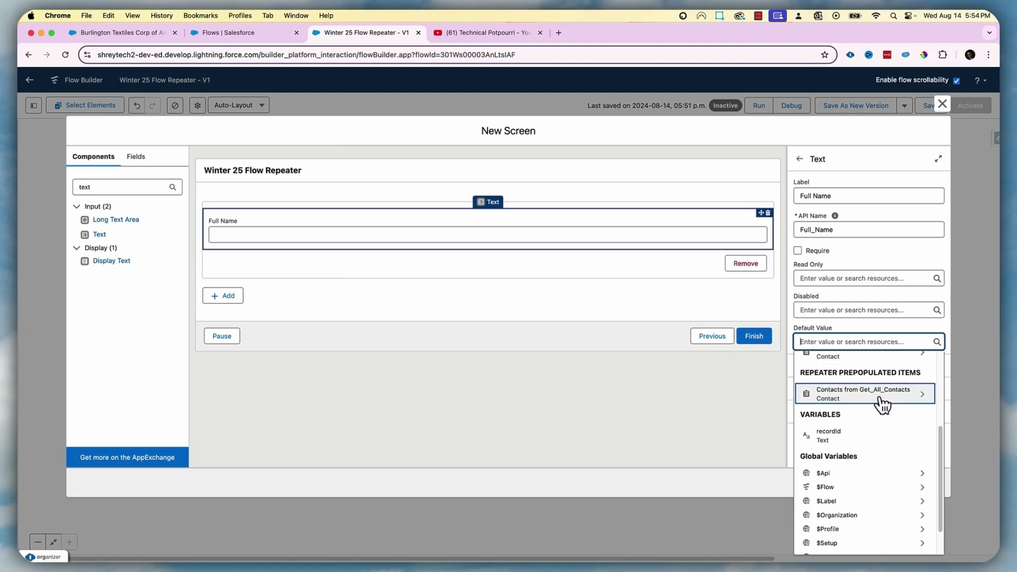
click(881, 398)
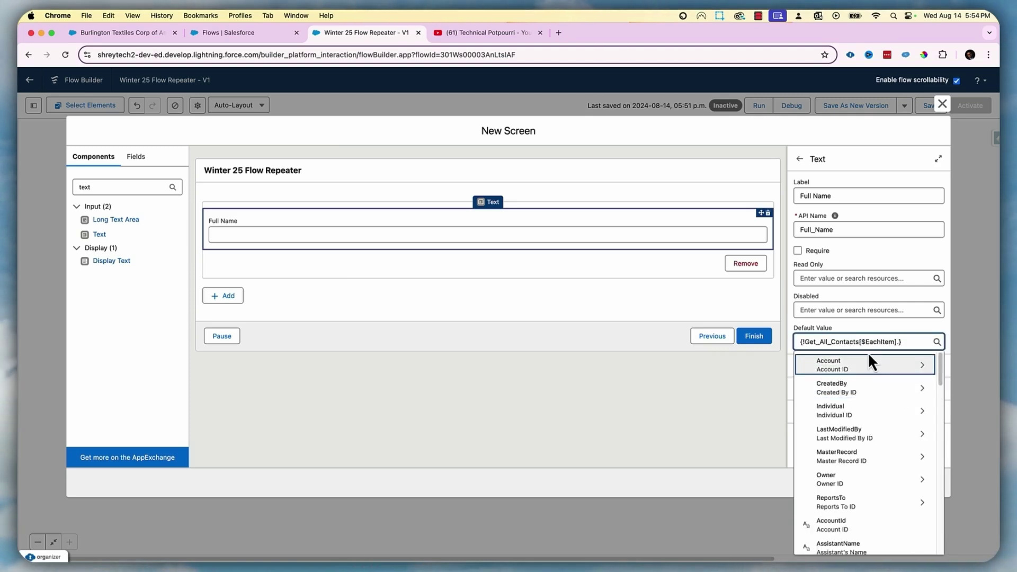
text(full)
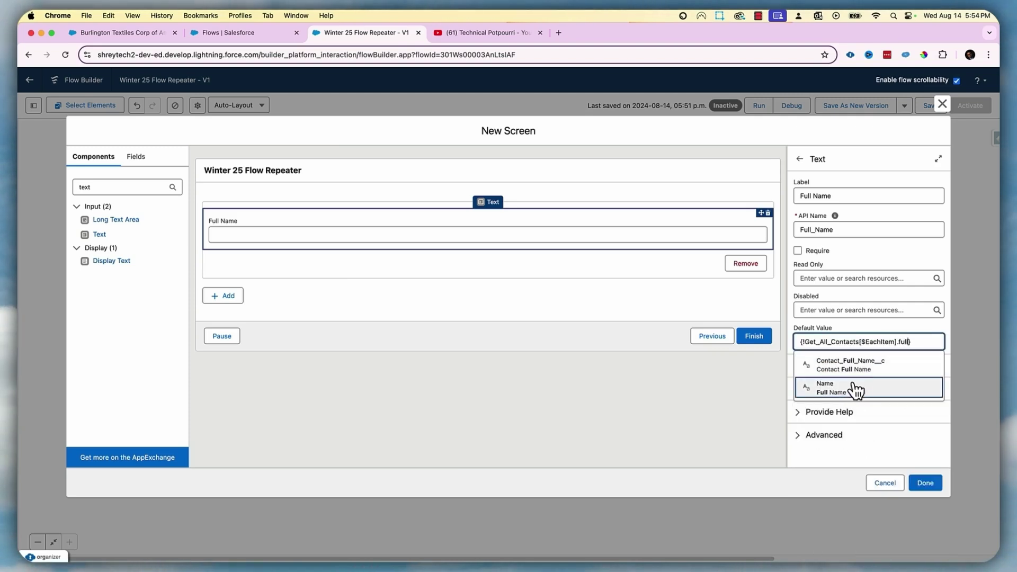
click(852, 391)
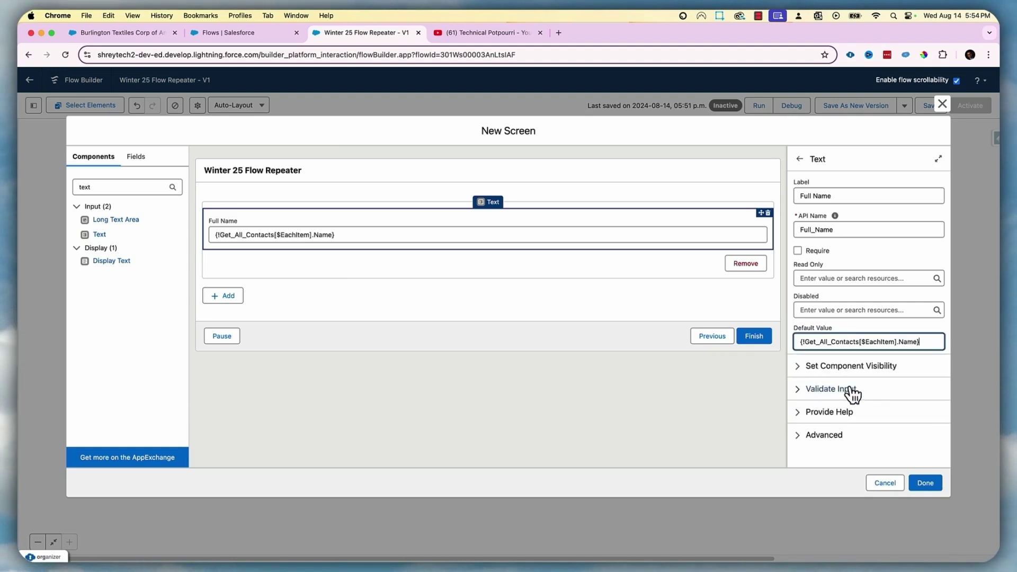
drag(125, 188, 51, 183)
text(email)
Add an Email field below Full Name defaulting to {!Get_All_Contacts[$EachItem].Email}, then finish FirstScreen
drag(98, 222, 266, 253)
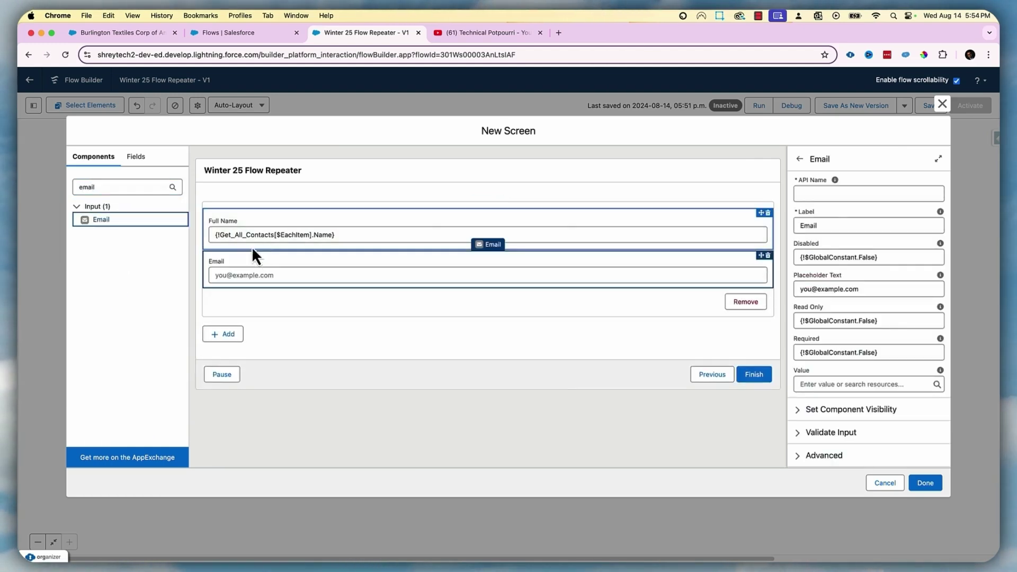
click(836, 194)
text(Email)
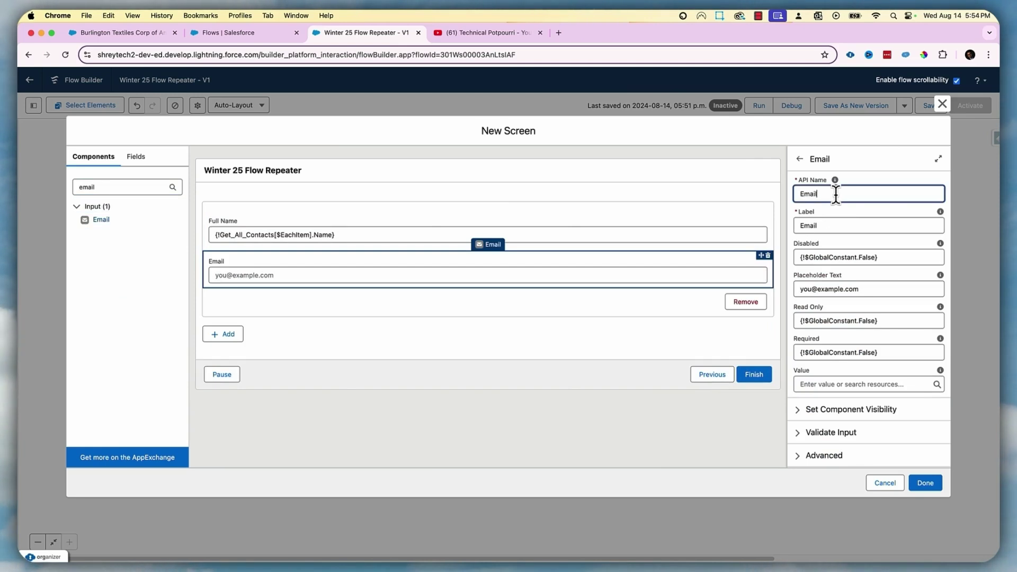
click(852, 384)
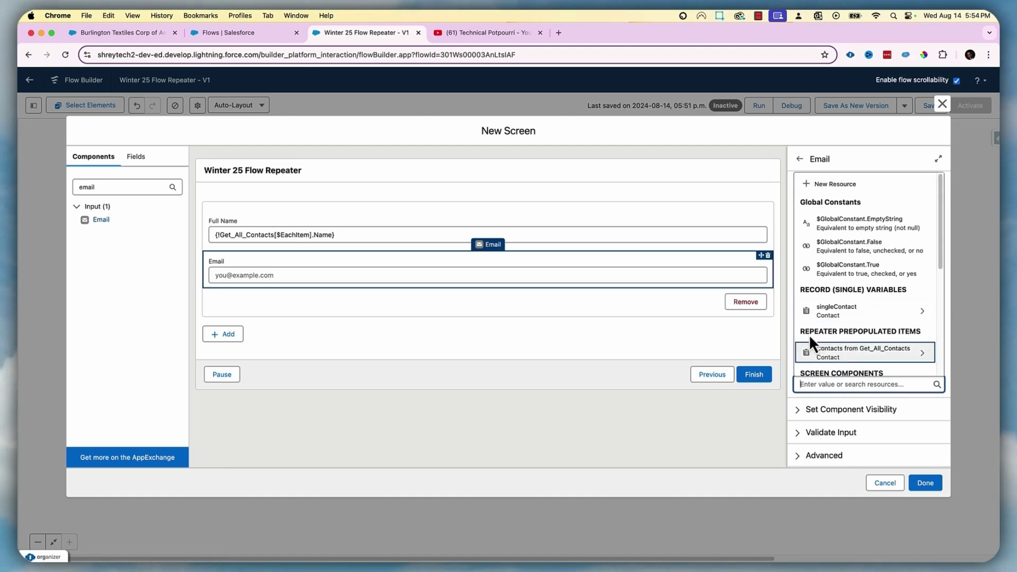
click(871, 351)
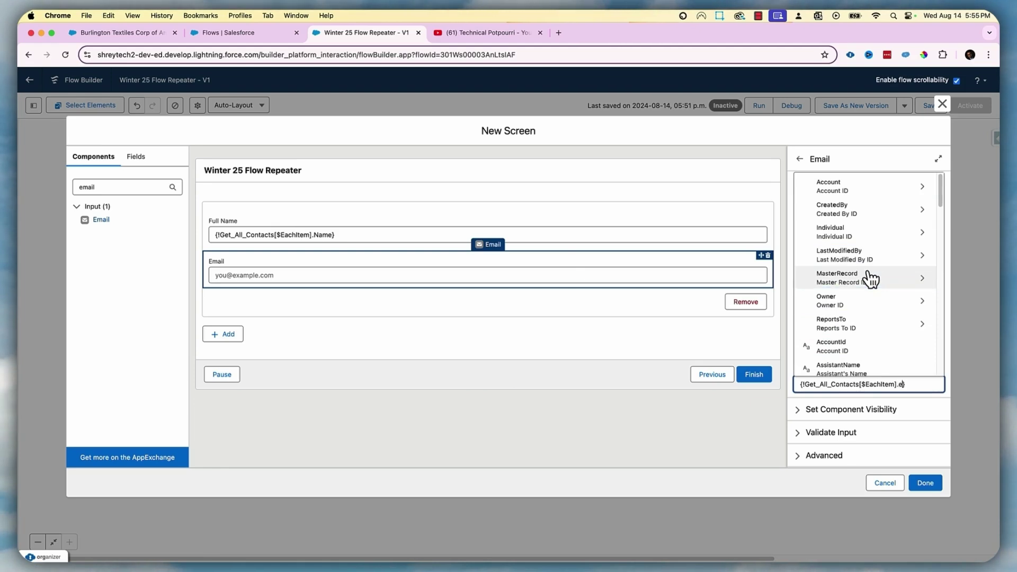
text(email)
click(865, 293)
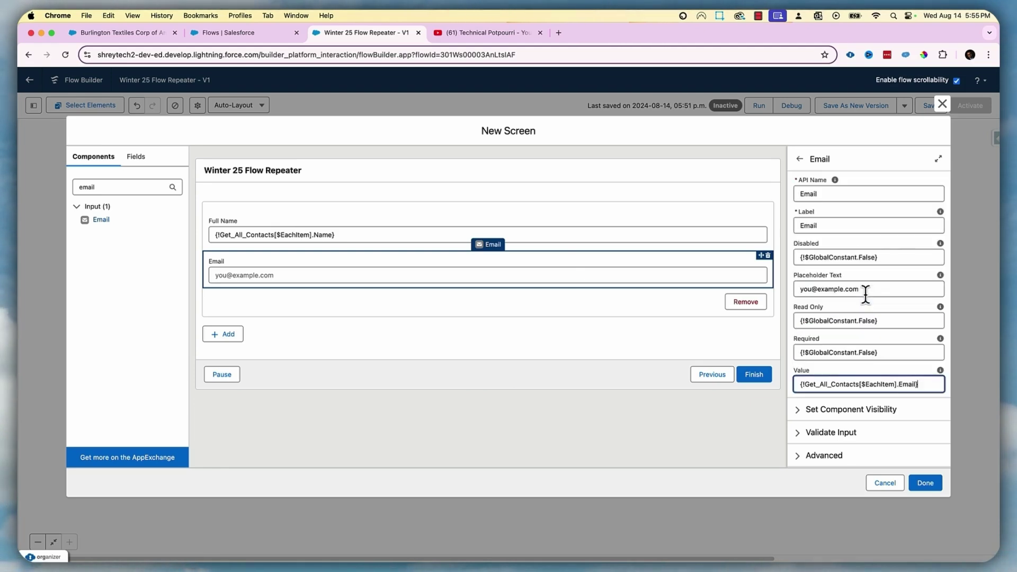
click(925, 483)
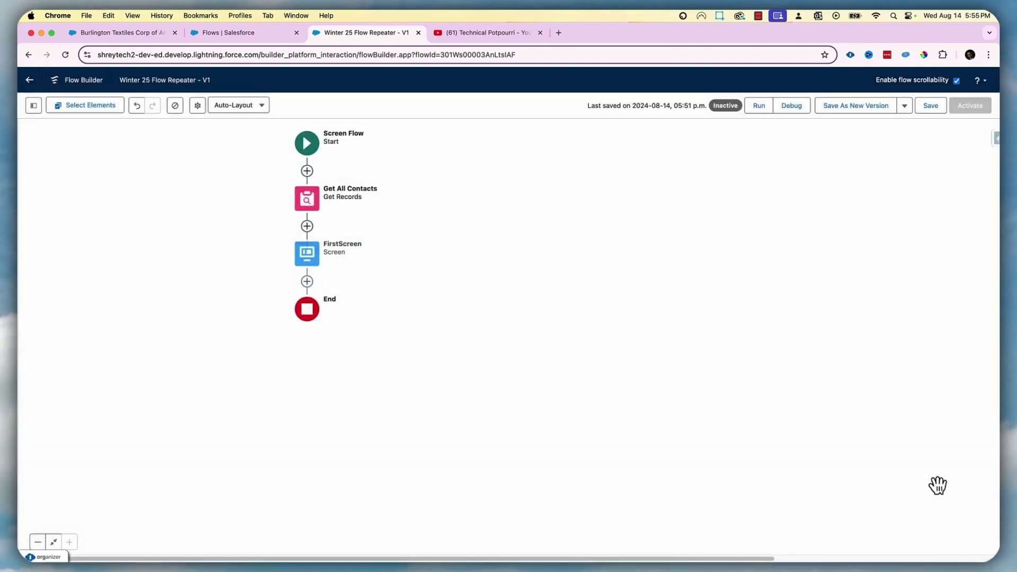
Save the flow as a new version and activate it
click(930, 105)
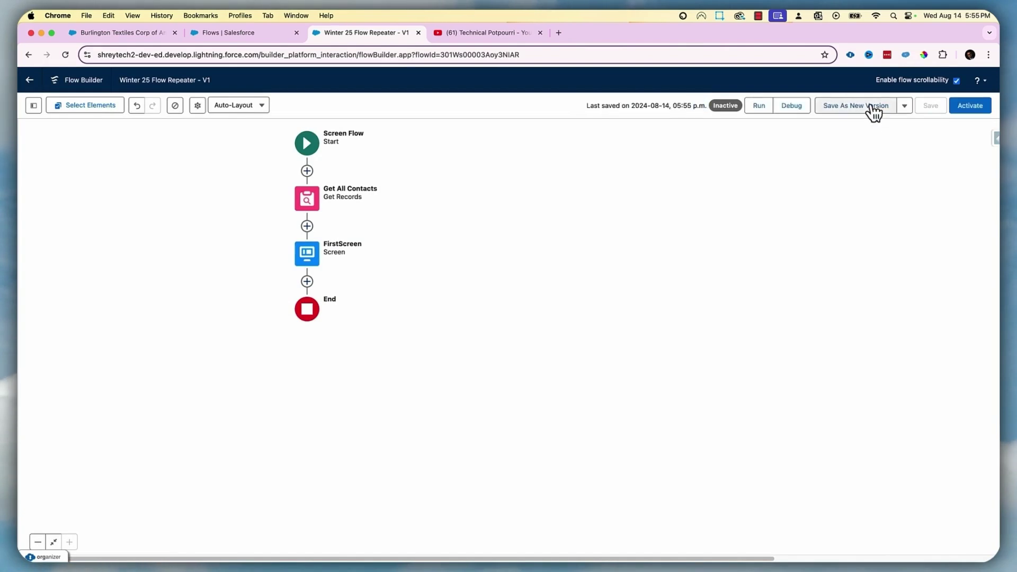
click(871, 106)
click(699, 396)
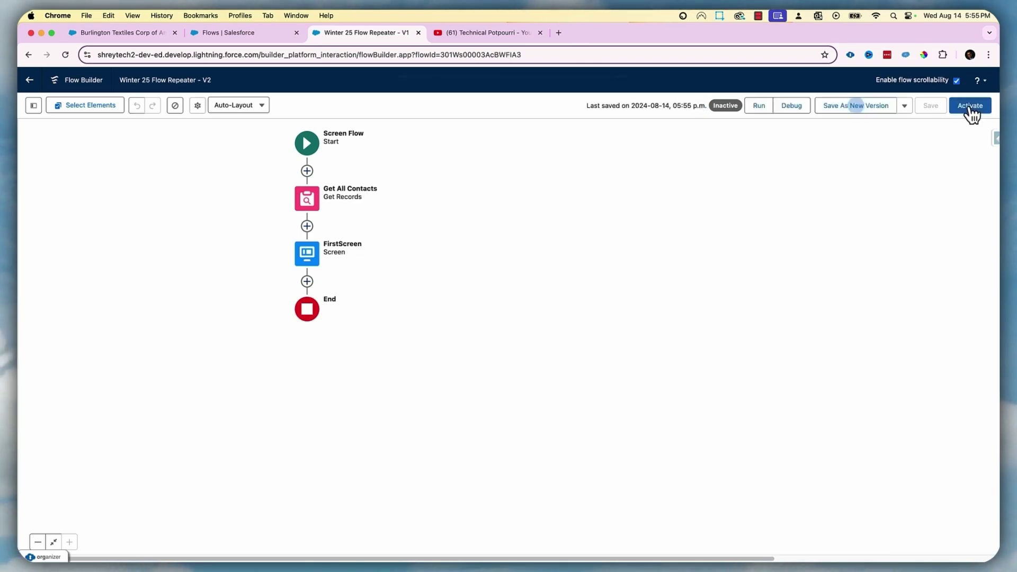
click(971, 106)
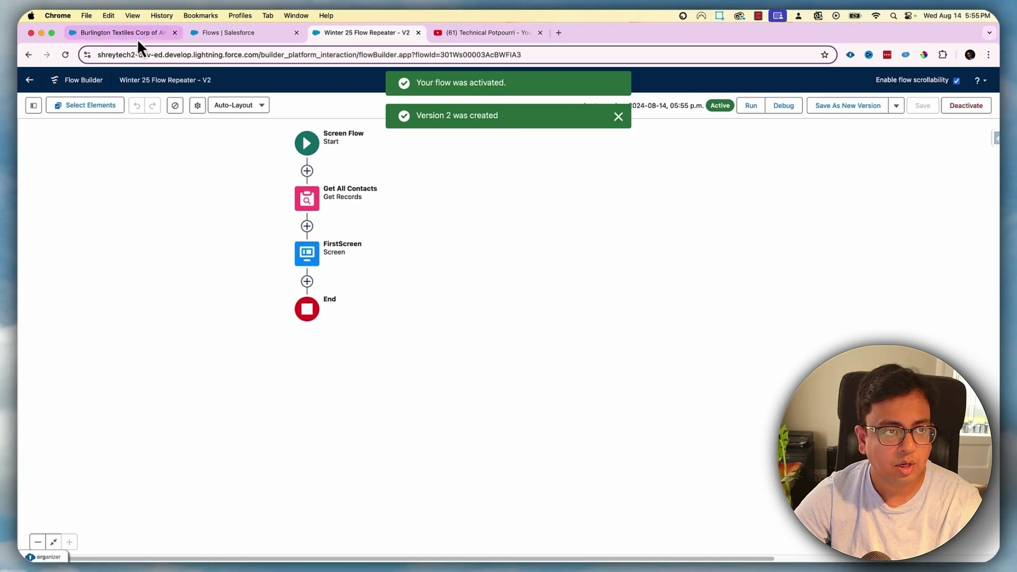
Open the Burlington Textiles account page with Edit Page in Lightning App Builder
click(137, 39)
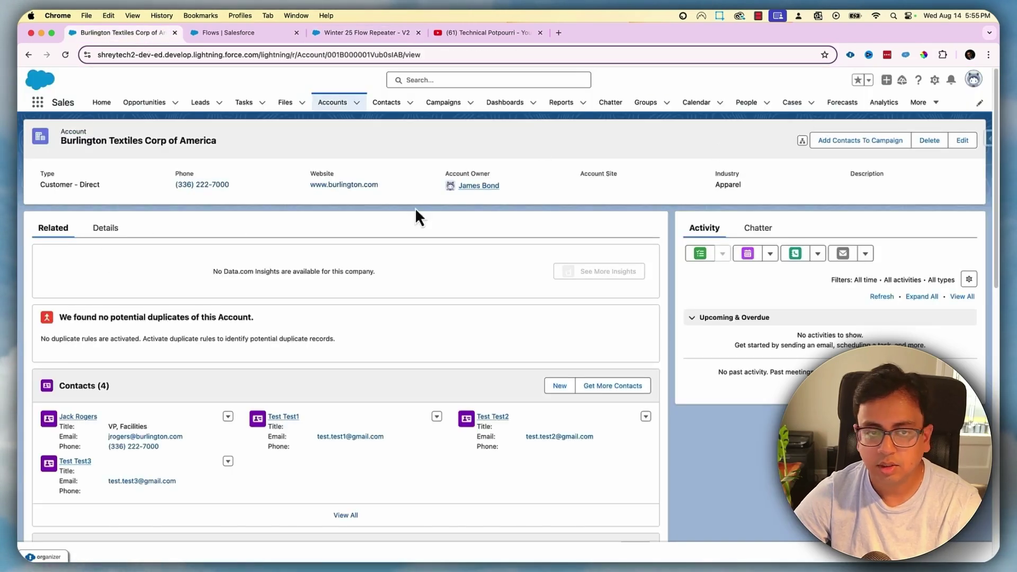
click(935, 80)
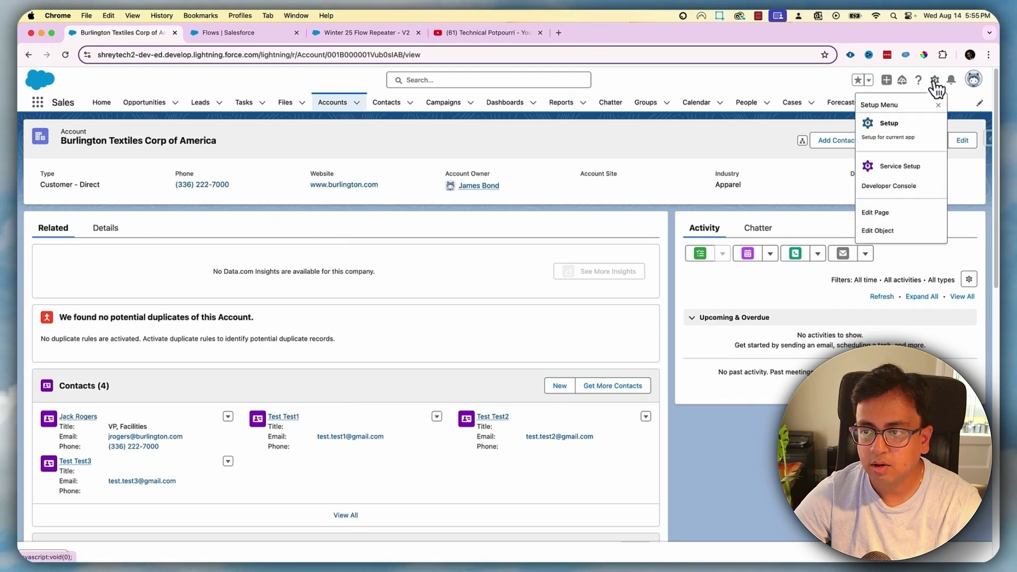
click(895, 213)
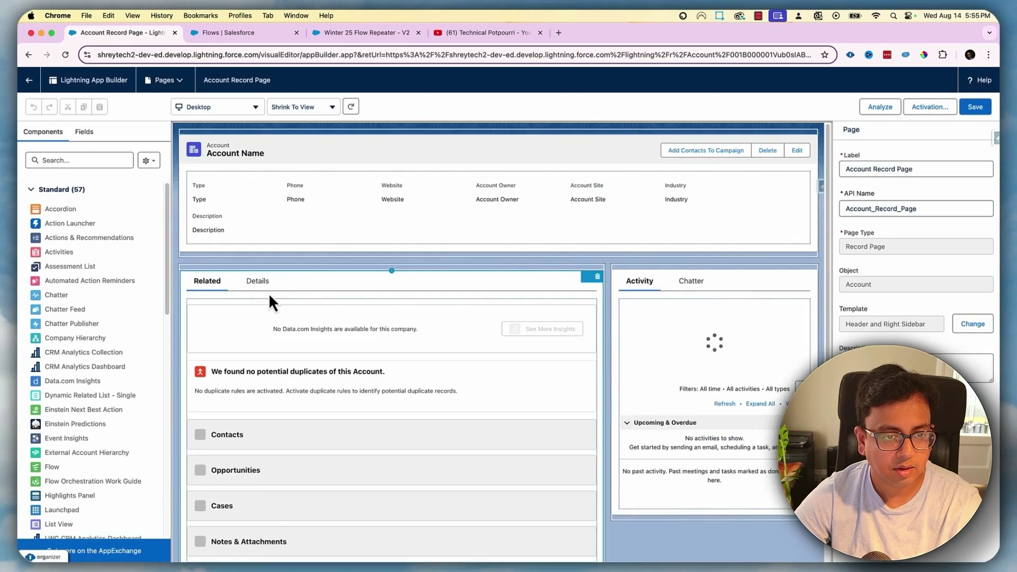
Add a tab with custom label 'All Contacts' to the tab set and switch to it
click(303, 283)
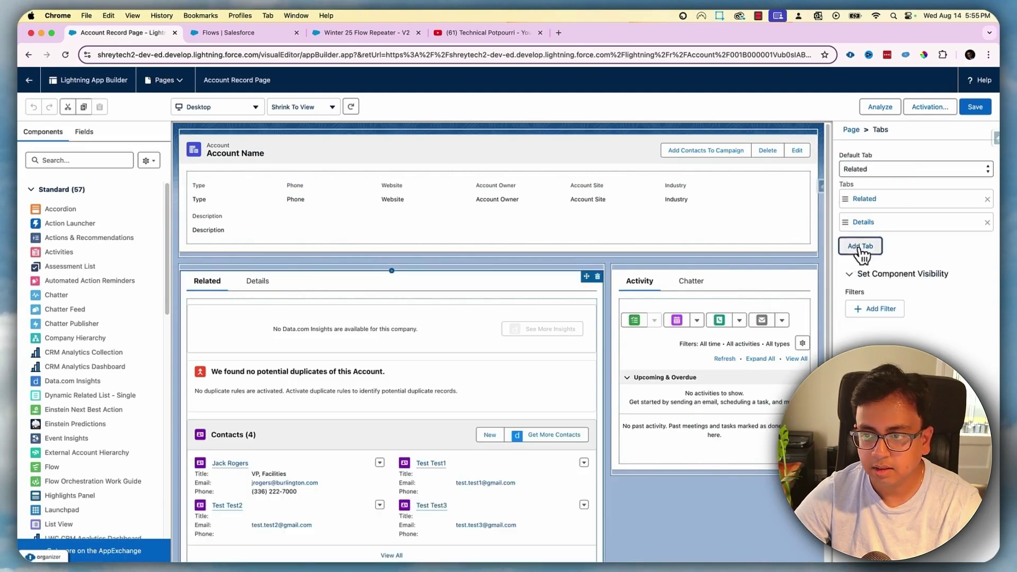
click(861, 247)
click(869, 245)
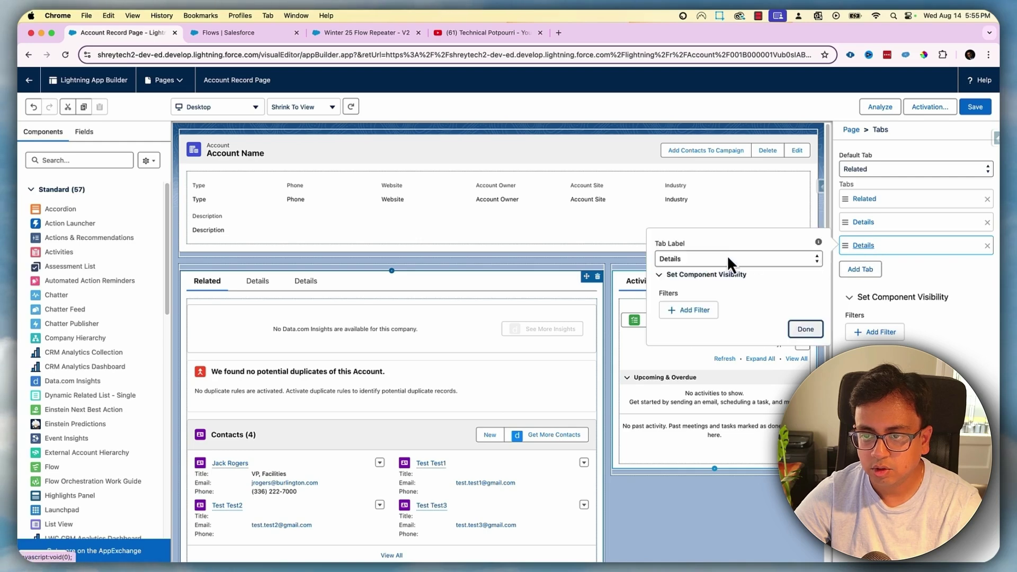
click(728, 257)
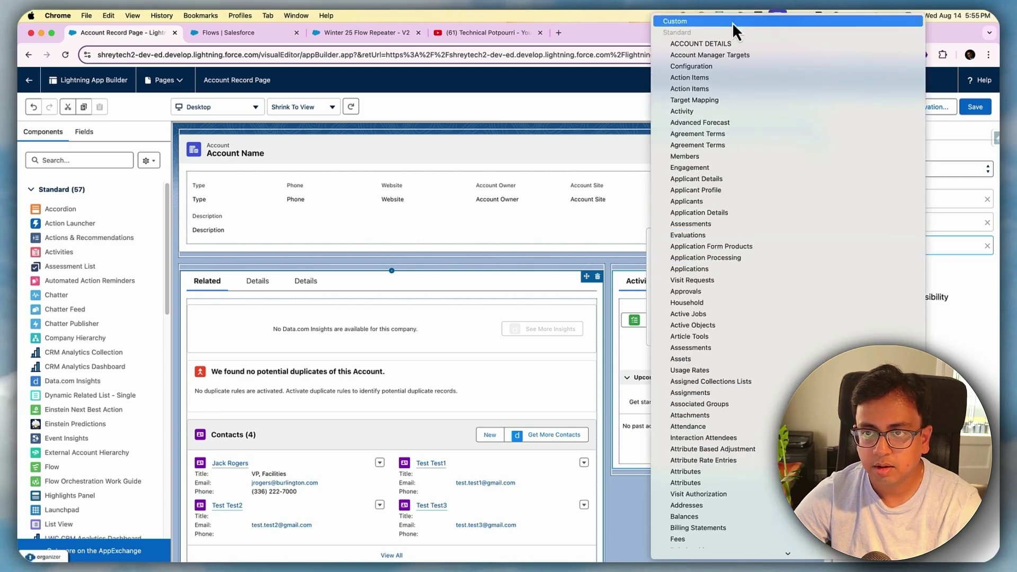
click(733, 21)
text(Al)
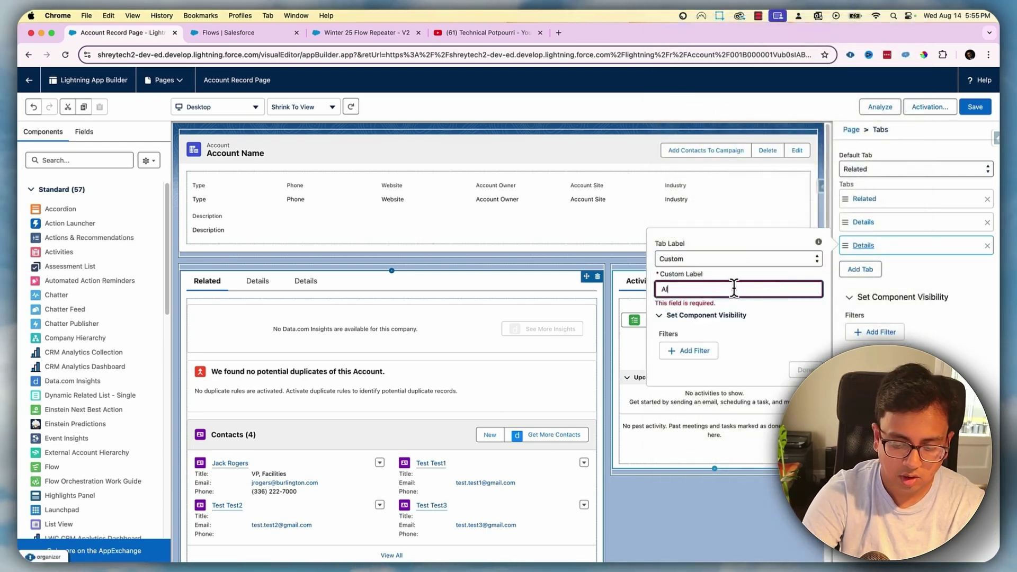
text(l Contacts)
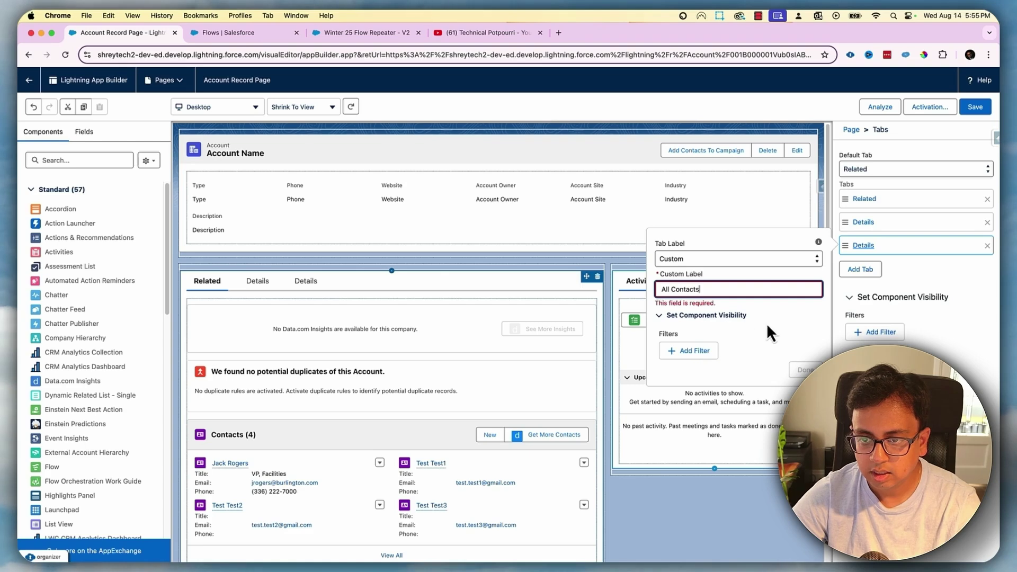
key(Tab)
click(806, 360)
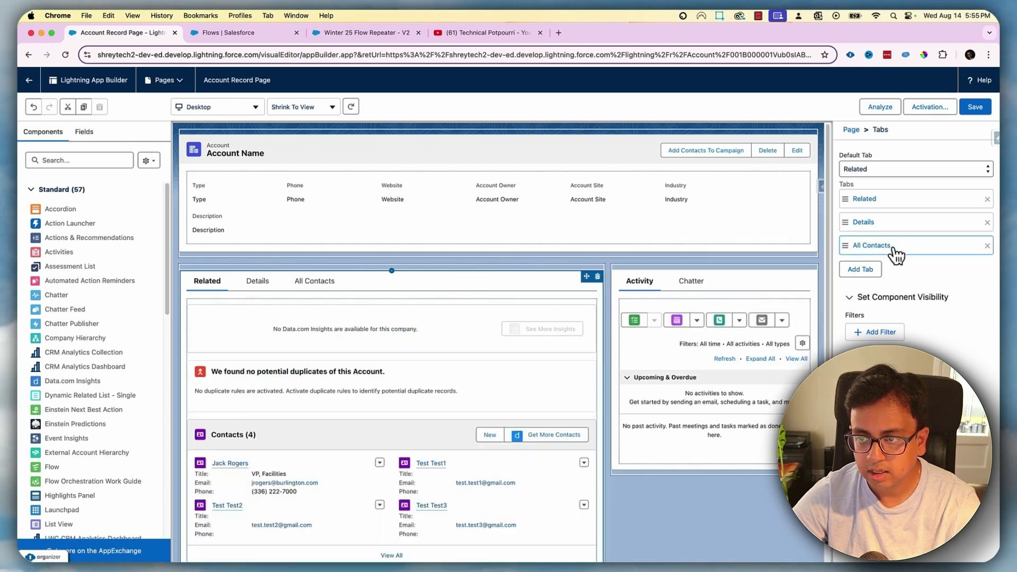
click(330, 293)
click(86, 159)
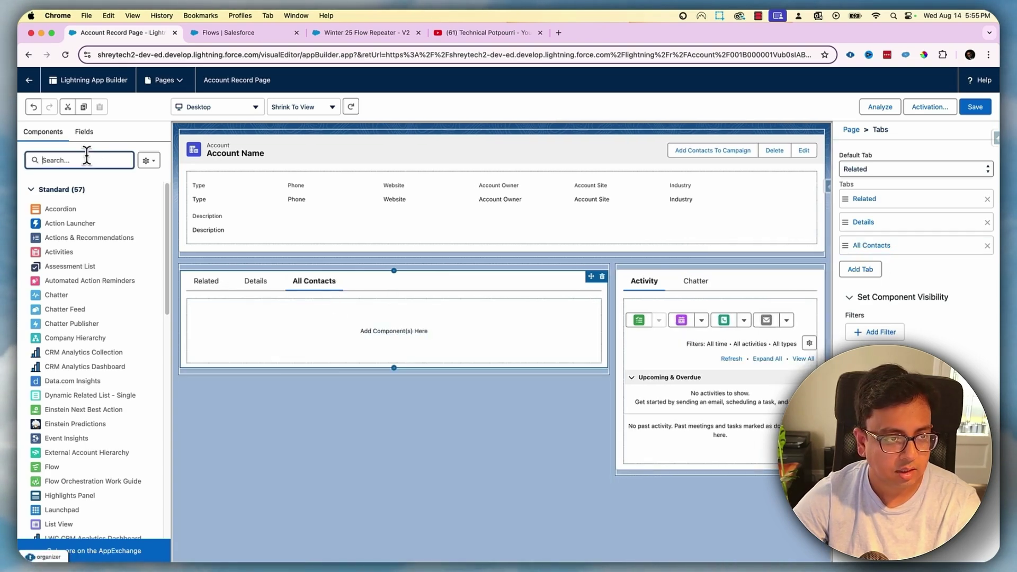
Place a Flow component in All Contacts showing Winter 25 Flow Repeater
text(Flow)
drag(48, 209, 286, 322)
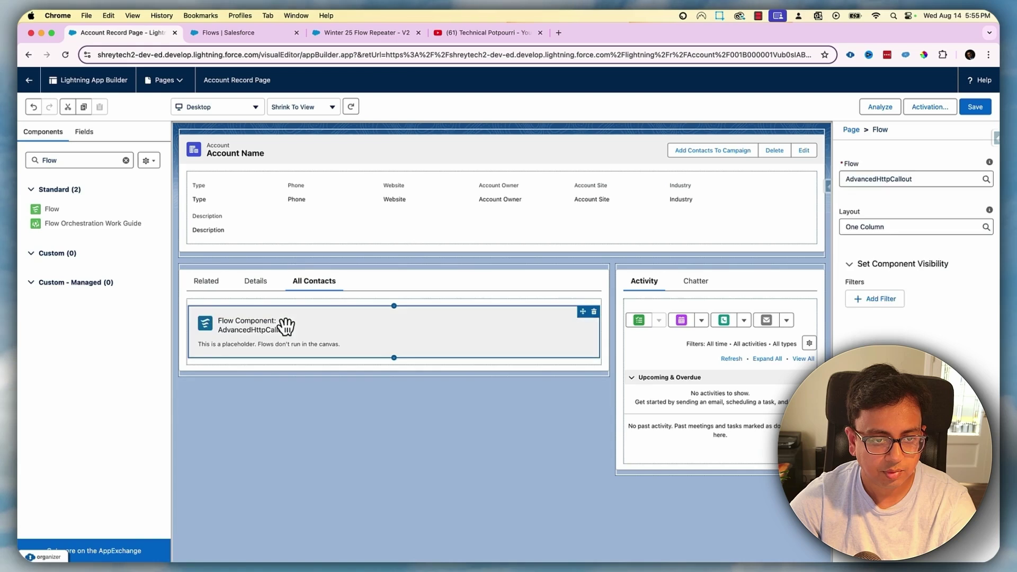
drag(910, 215, 842, 214)
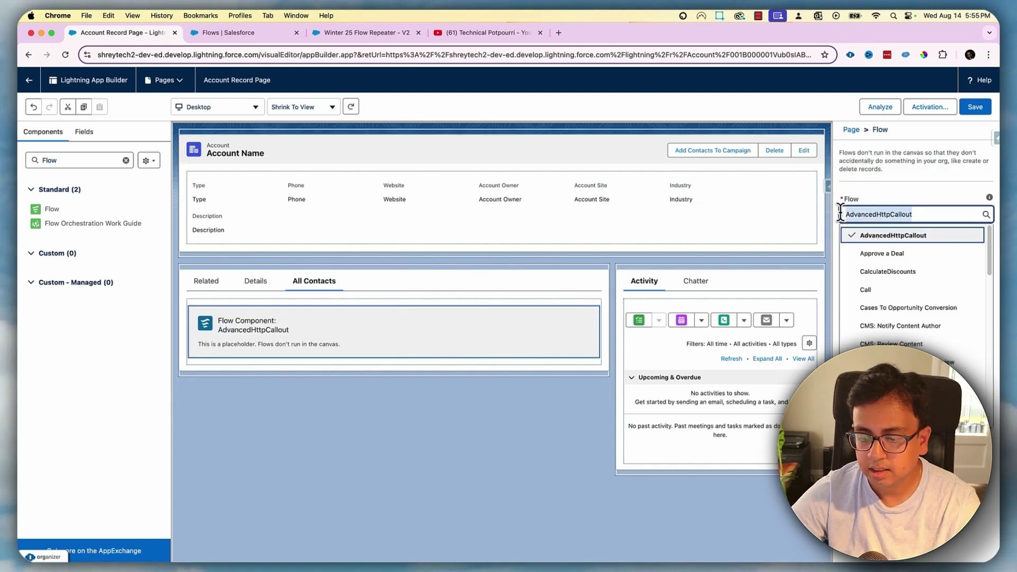
key(BackSpace)
text(Win)
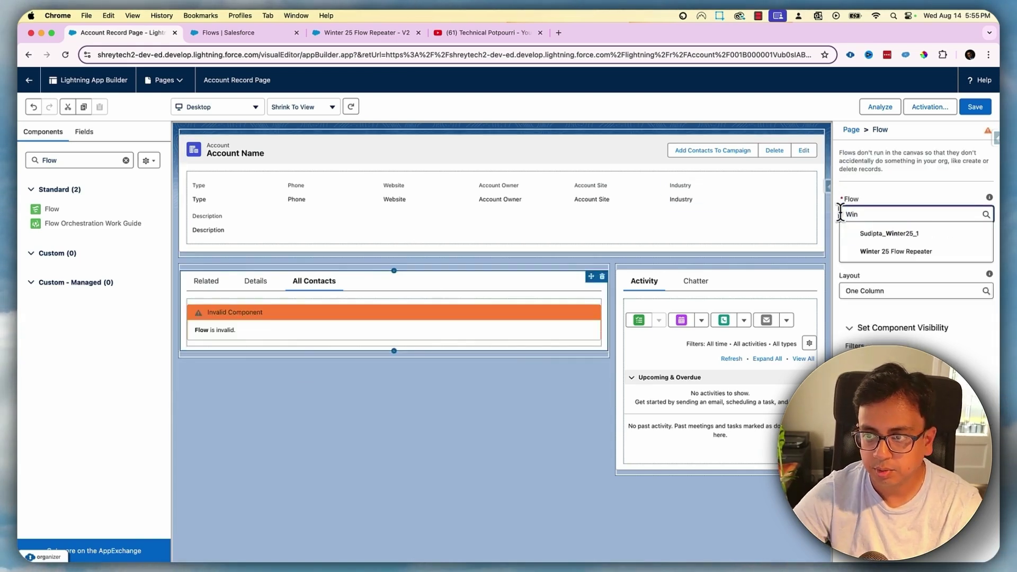
click(880, 253)
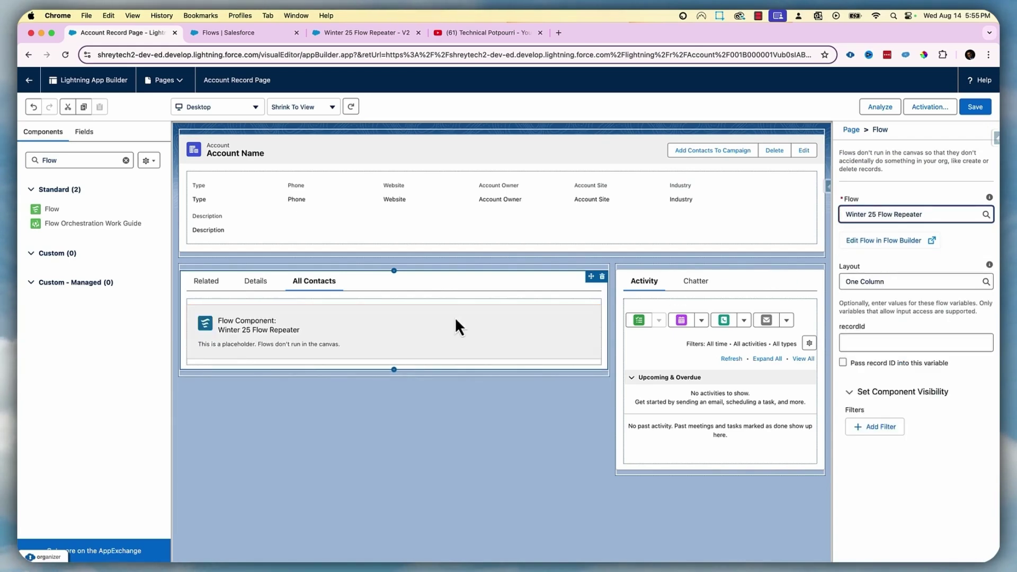
Pass the record ID into recordId and save the record page
click(973, 112)
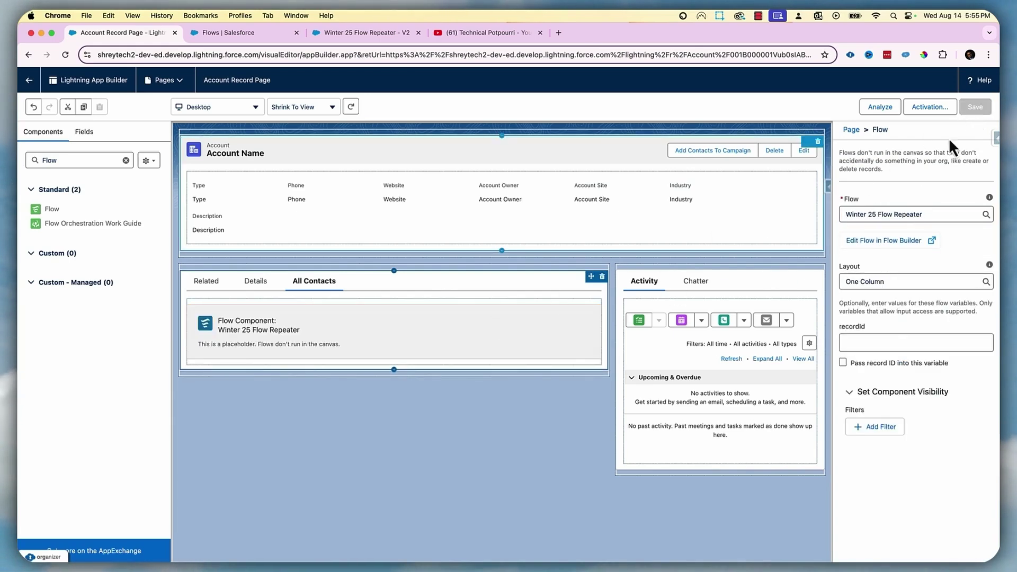
click(844, 363)
click(980, 106)
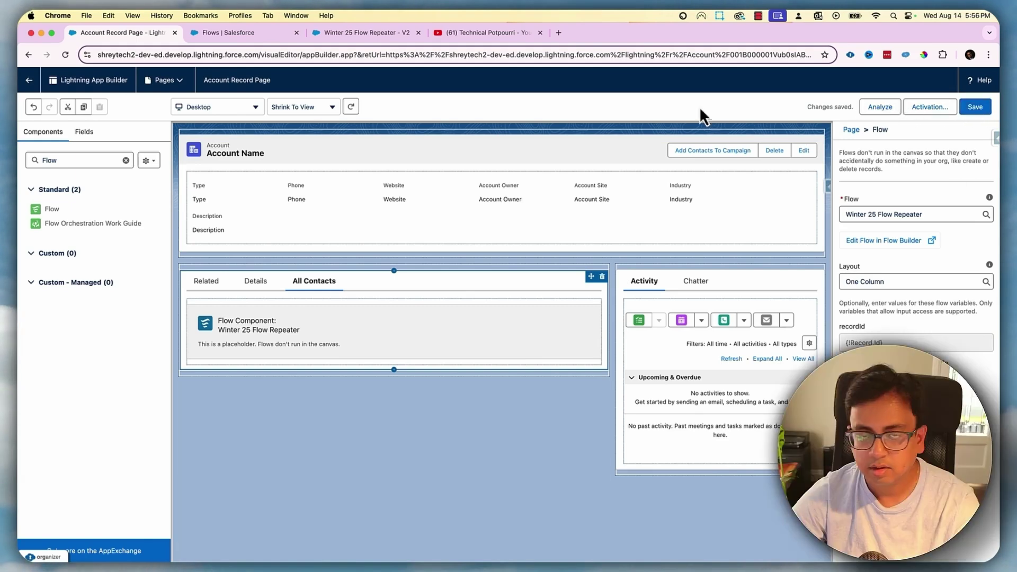
Leave App Builder for the Burlington Textiles account and scroll through the four contacts under All Contacts
click(30, 85)
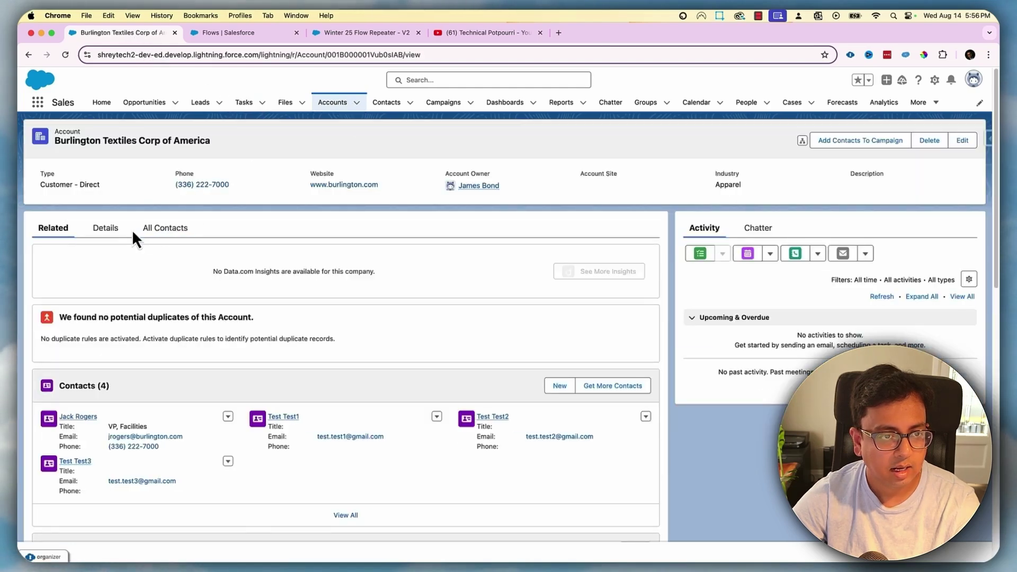
click(173, 231)
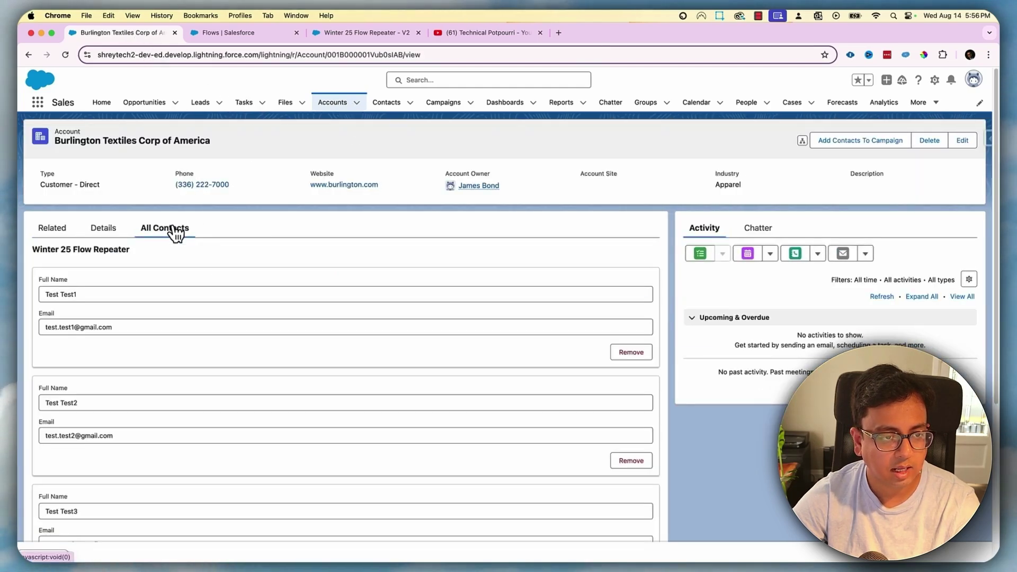
scroll(275, 294, down, 2)
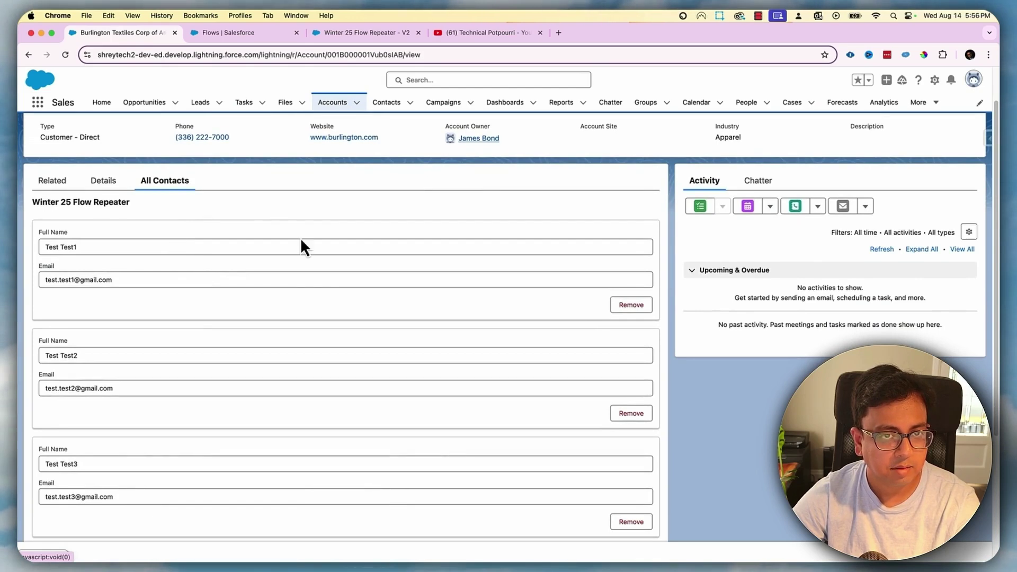
scroll(266, 296, down, 3)
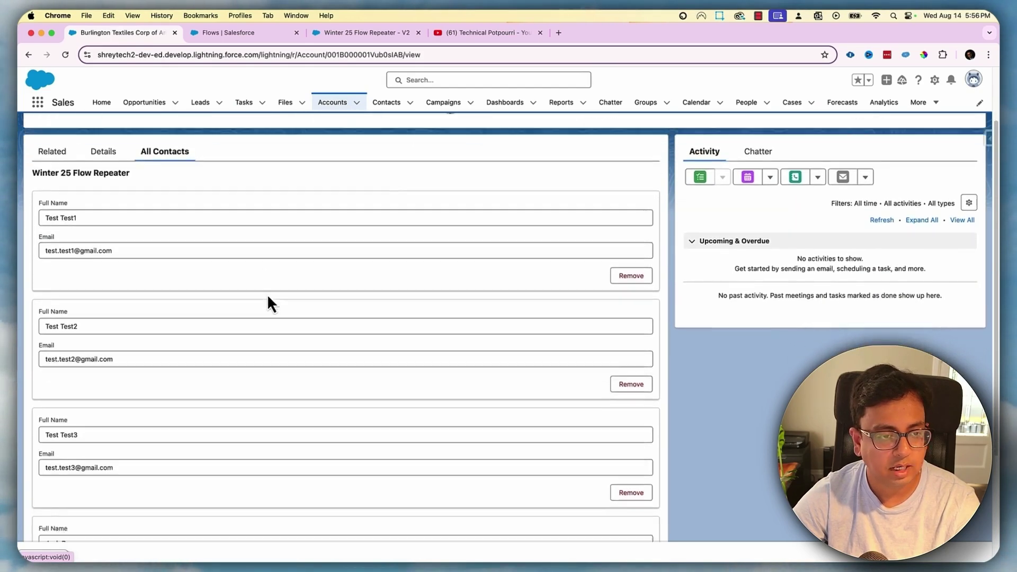
scroll(191, 259, down, 1)
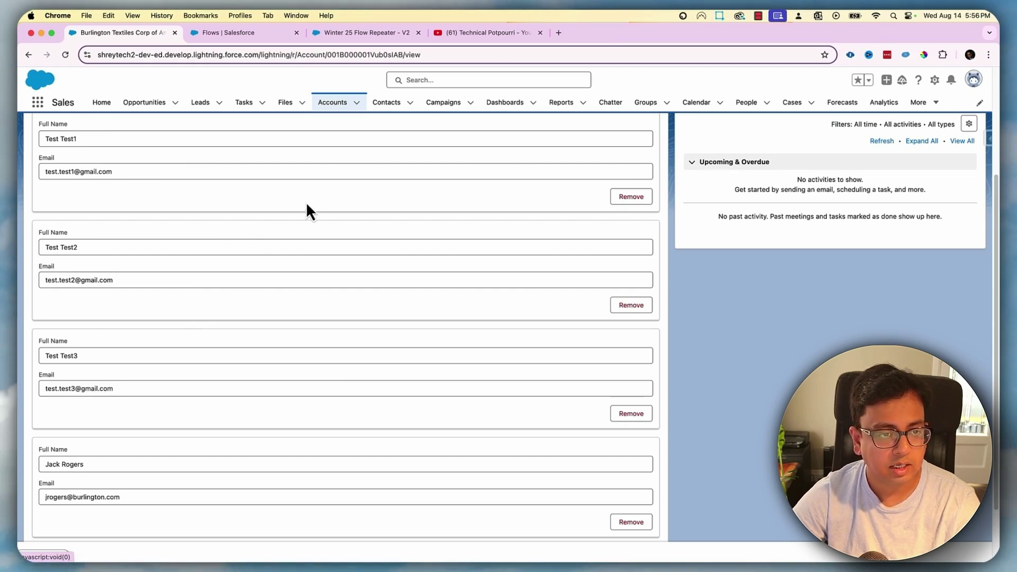
scroll(266, 275, up, 5)
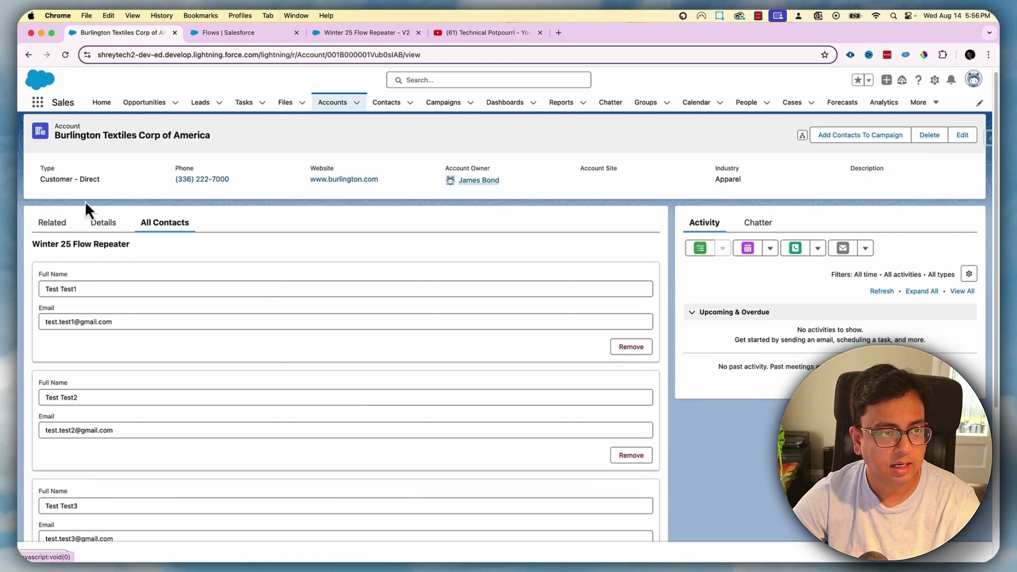
scroll(269, 342, down, 6)
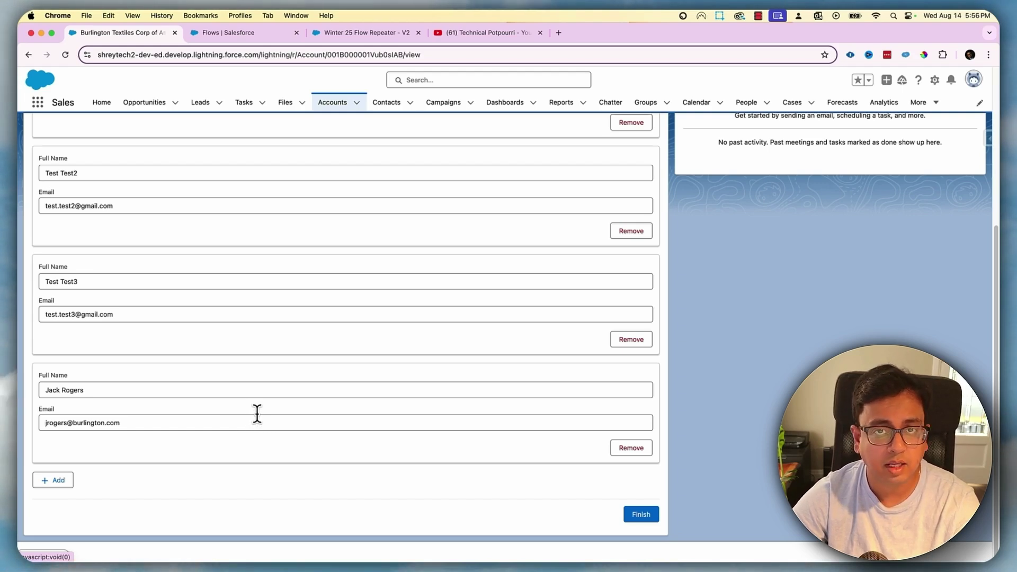
scroll(257, 413, up, 5)
scroll(256, 414, down, 5)
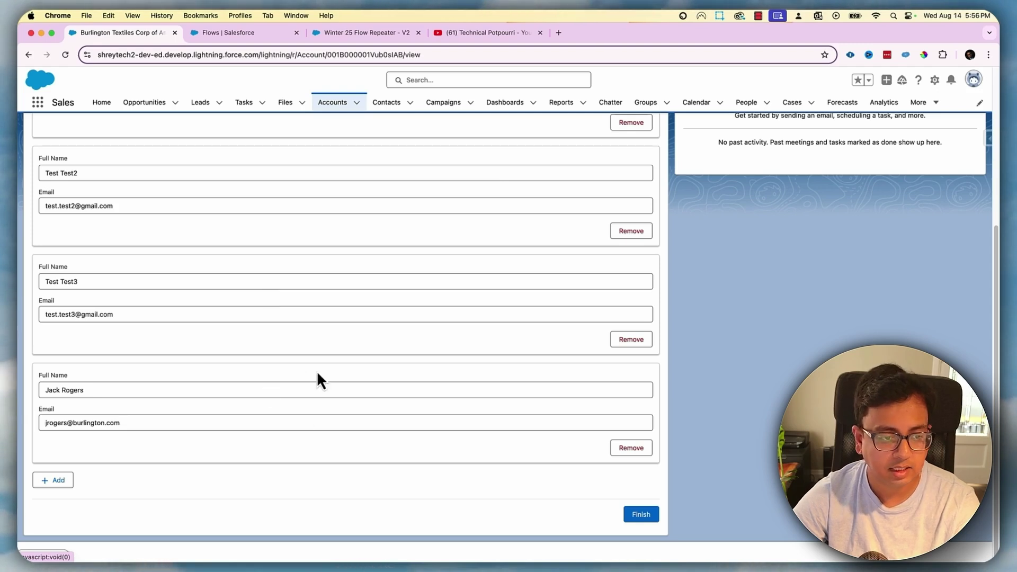
scroll(316, 376, up, 5)
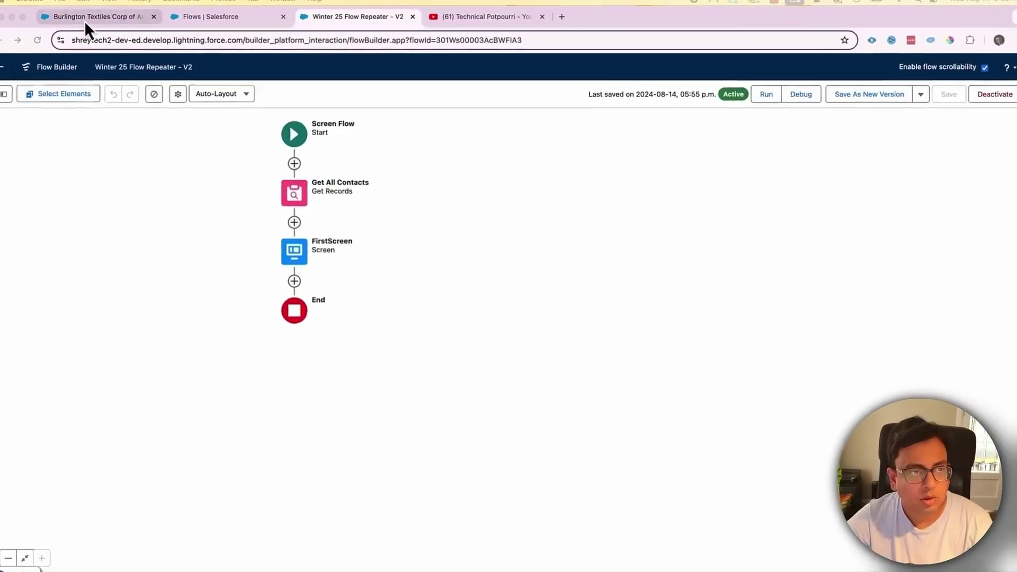
Back on the account page, review the repeater entries and highlight the first contact's full name
click(87, 19)
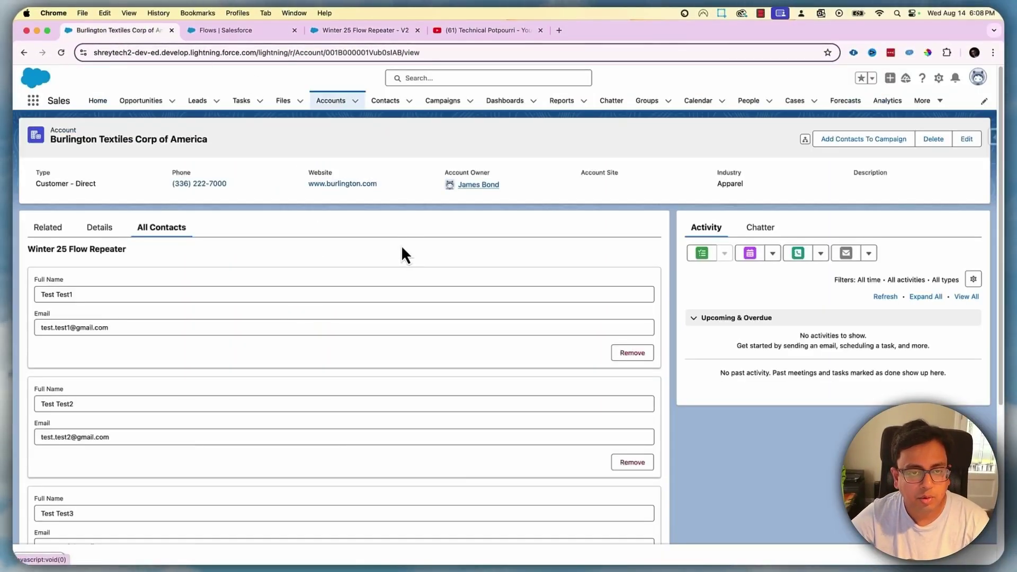
scroll(136, 317, down, 3)
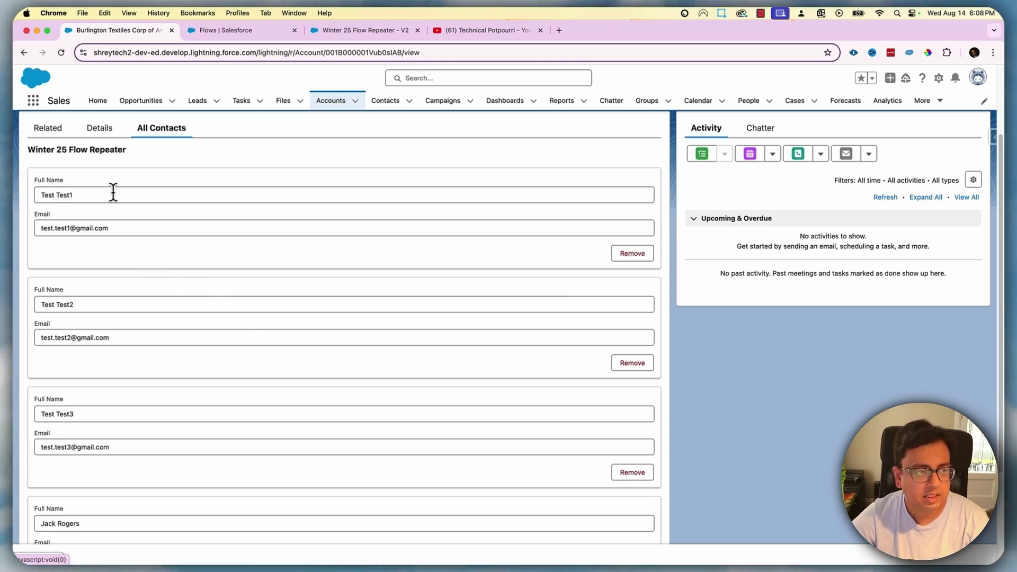
drag(104, 195, 42, 195)
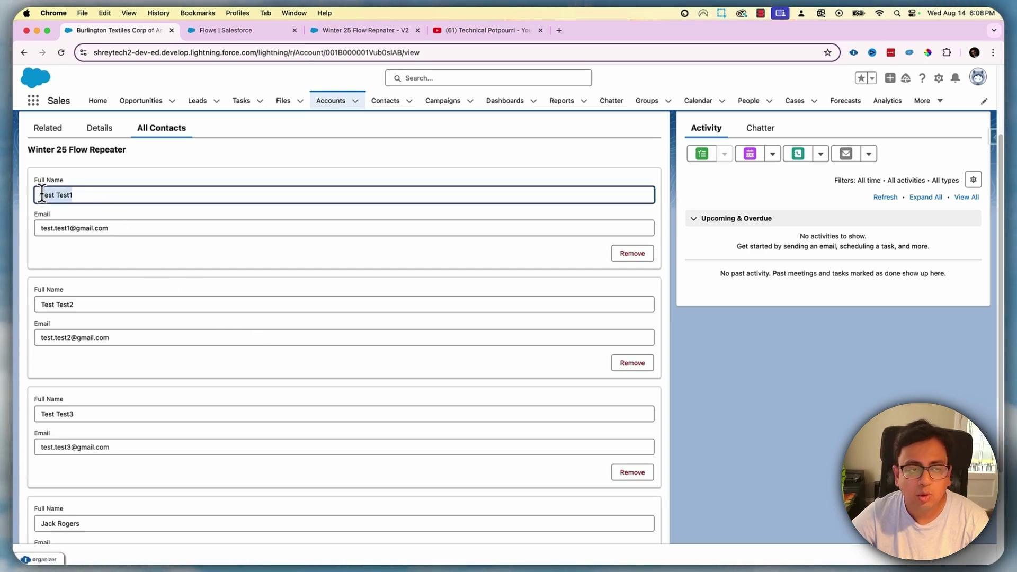
scroll(234, 323, down, 5)
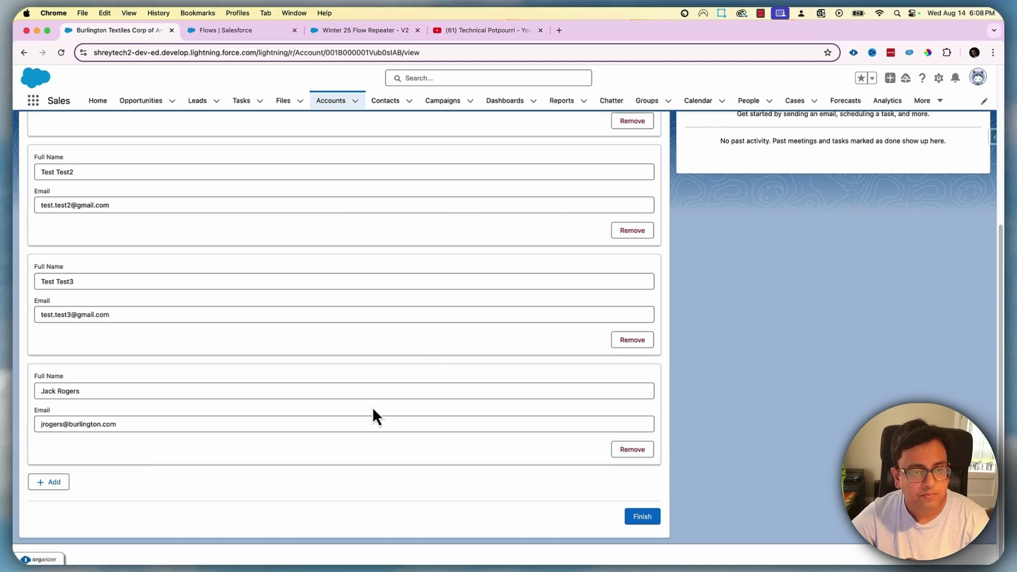
scroll(373, 413, up, 8)
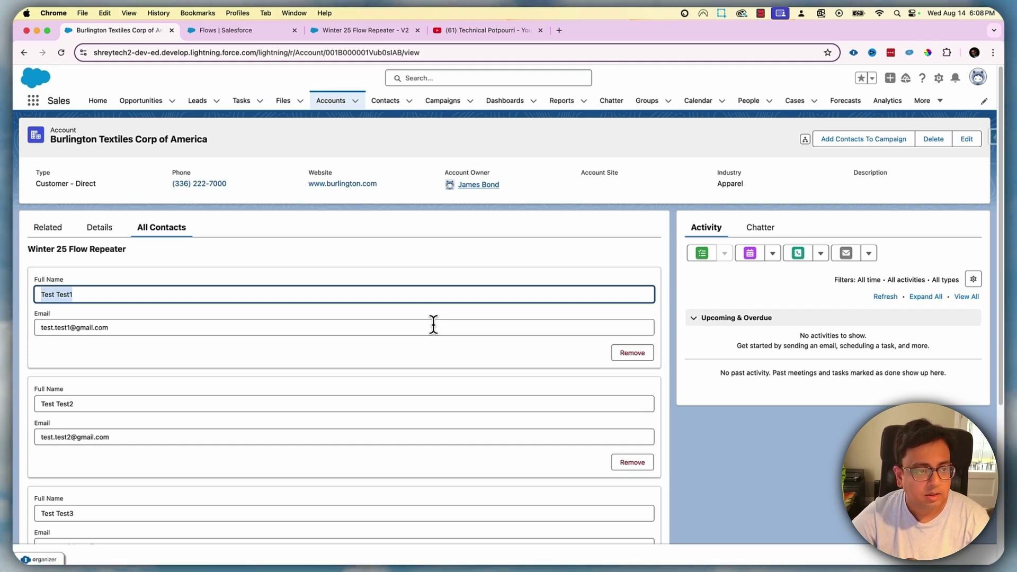
Glance at the Winter 25 Flow Repeater editor, then keep scrolling through the account's contact entries
click(364, 32)
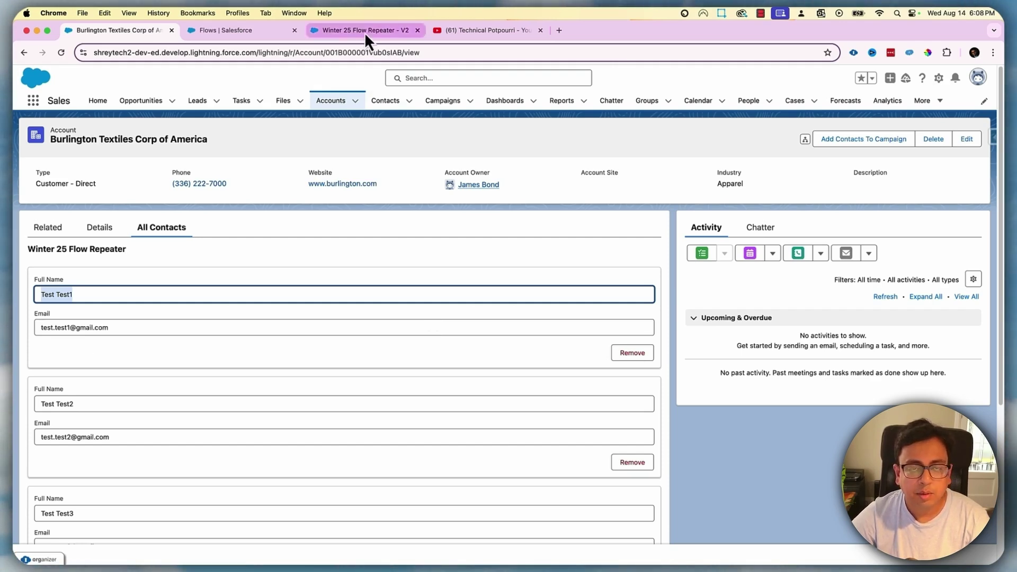
click(106, 37)
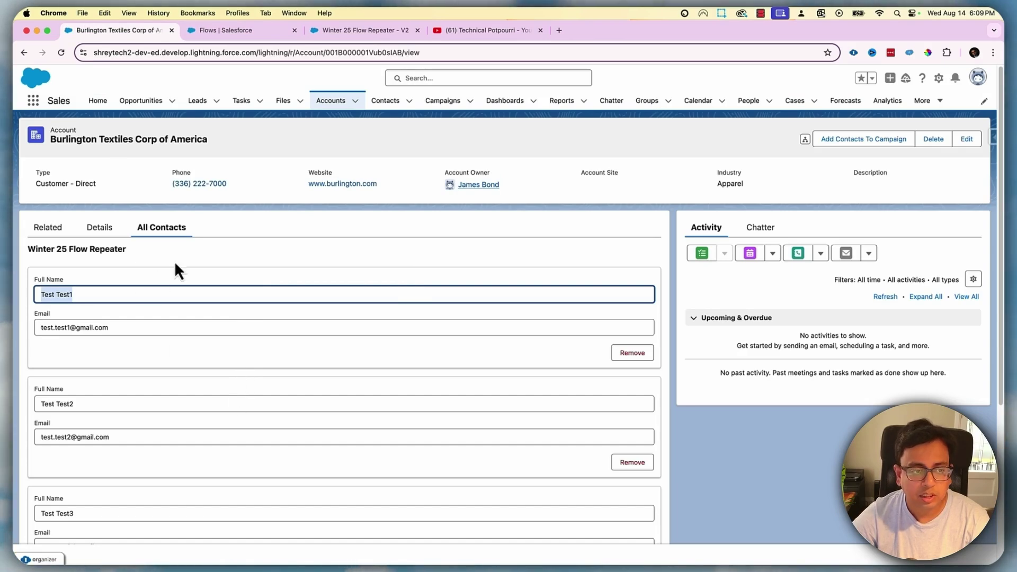
scroll(351, 451, down, 5)
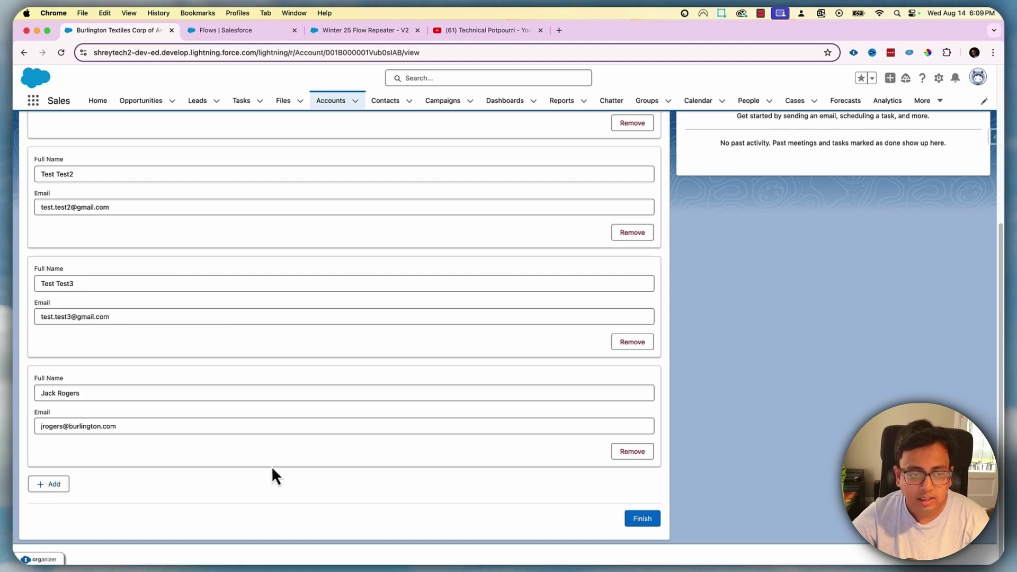
scroll(269, 467, down, 5)
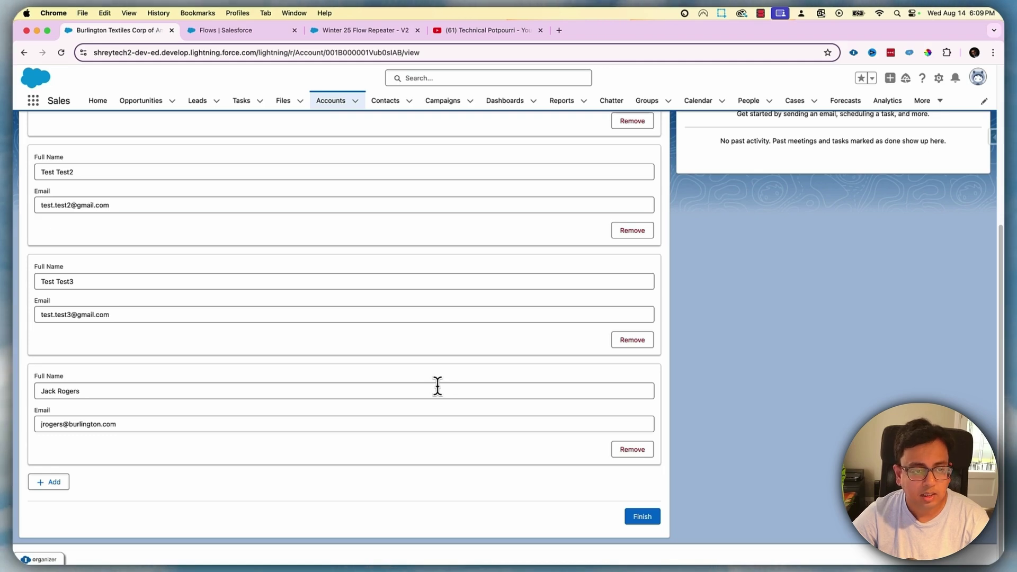
scroll(440, 389, down, 1)
scroll(438, 372, down, 5)
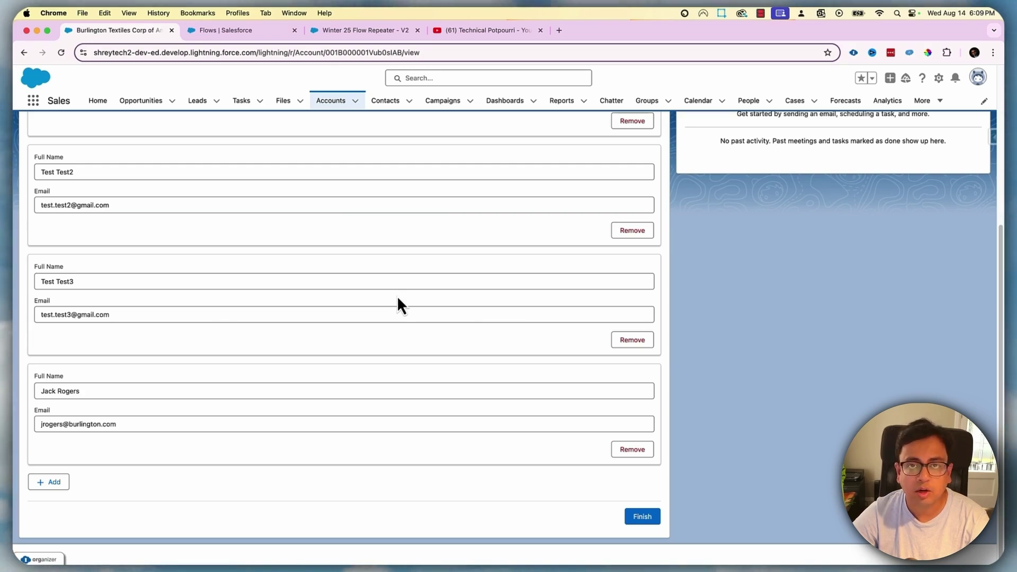
scroll(383, 369, up, 6)
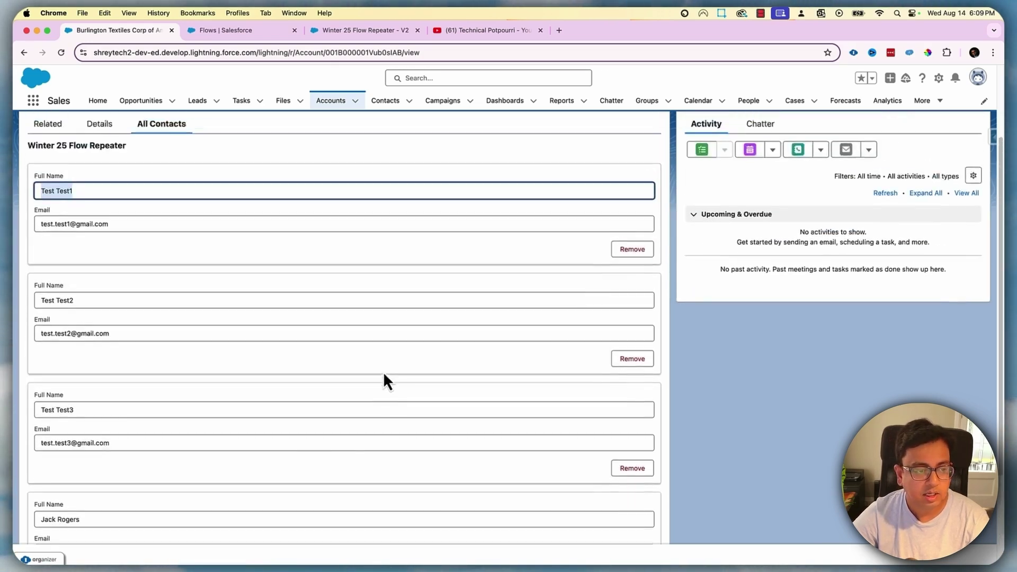
scroll(383, 370, down, 2)
scroll(384, 370, down, 4)
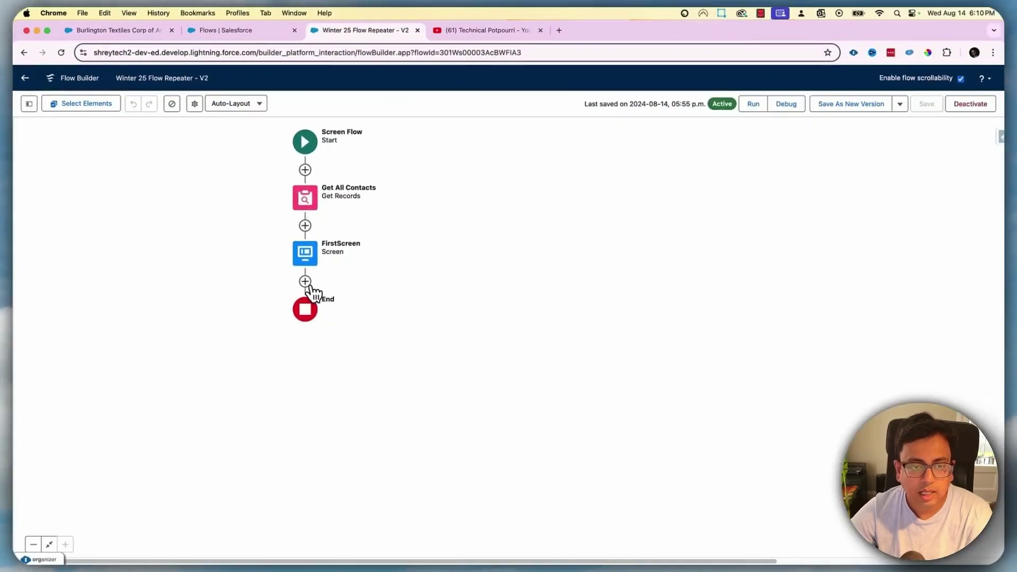
Insert a Loop labelled 'Loop' after FirstScreen, iterating over FirstScreen > ContactRepeater > All Items
click(305, 281)
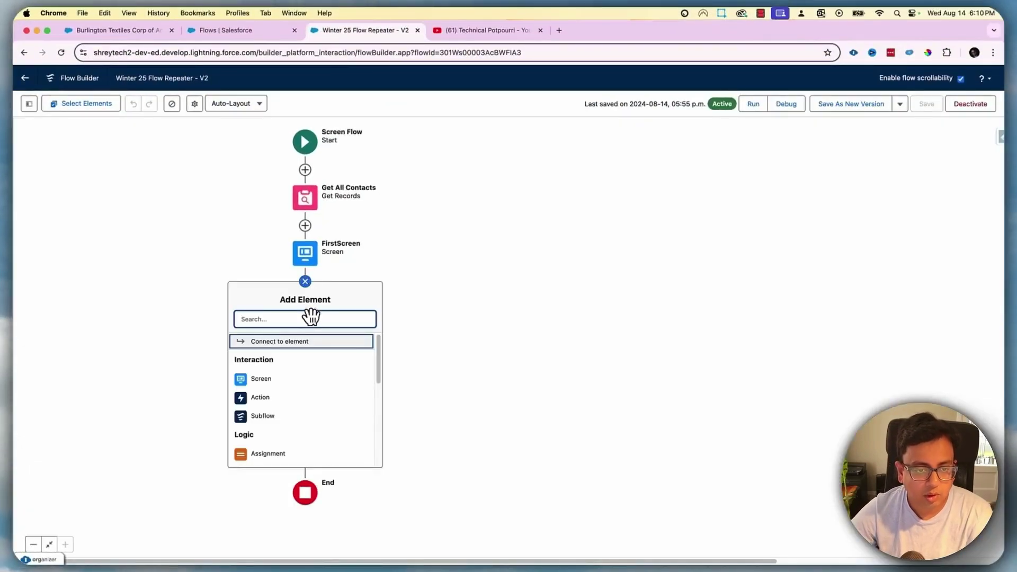
text(loop)
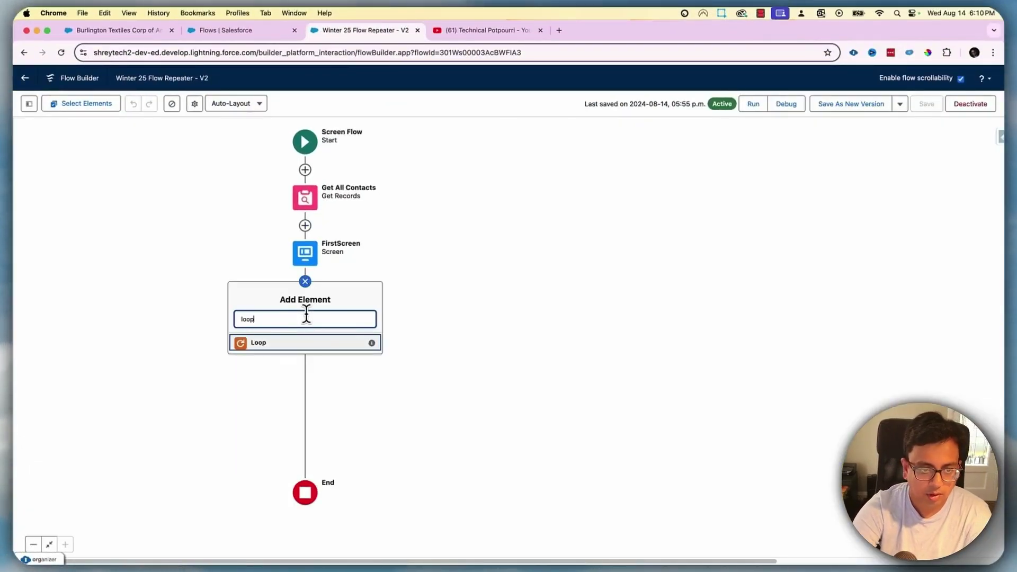
click(259, 343)
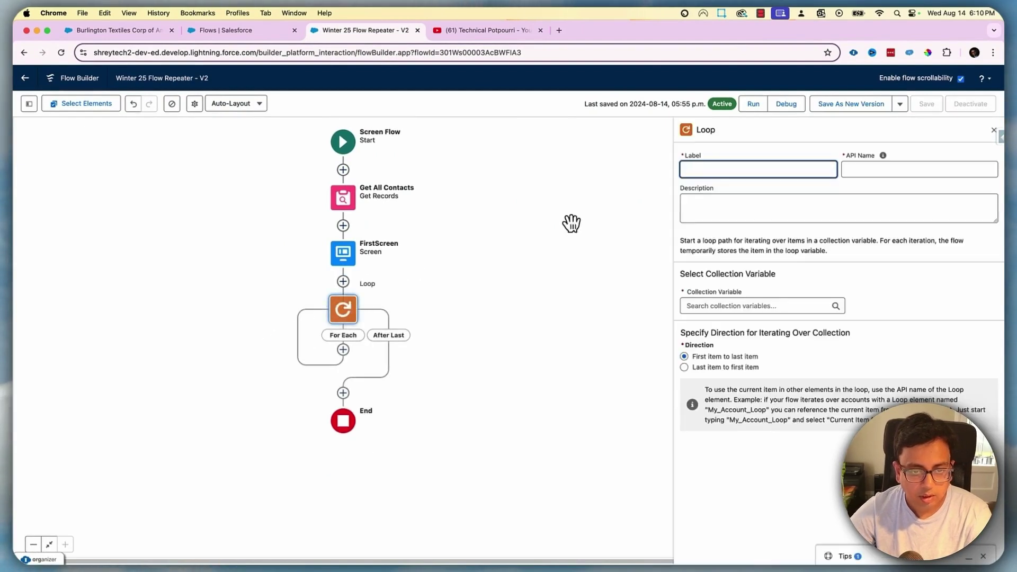
text(Loop)
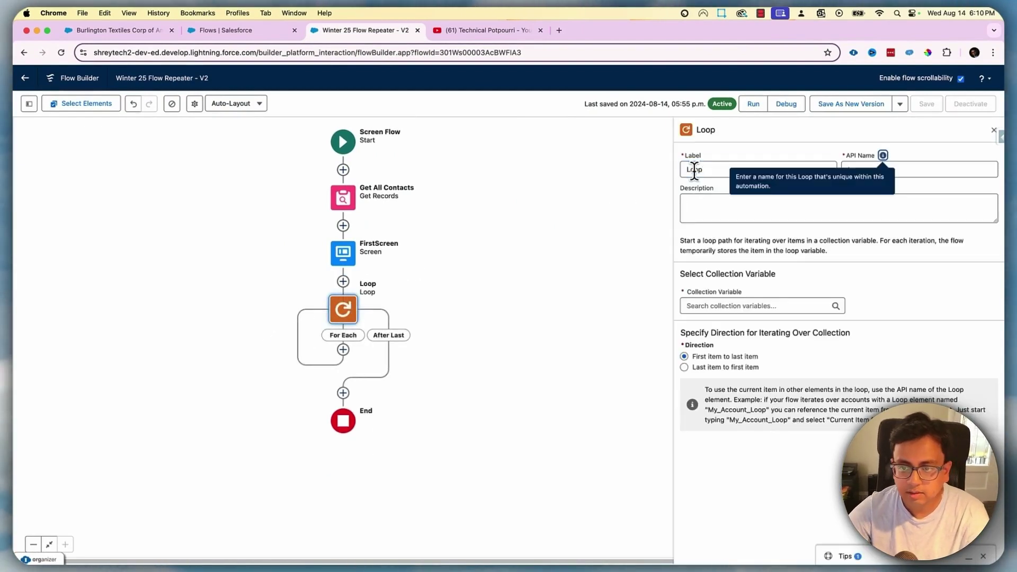
click(703, 306)
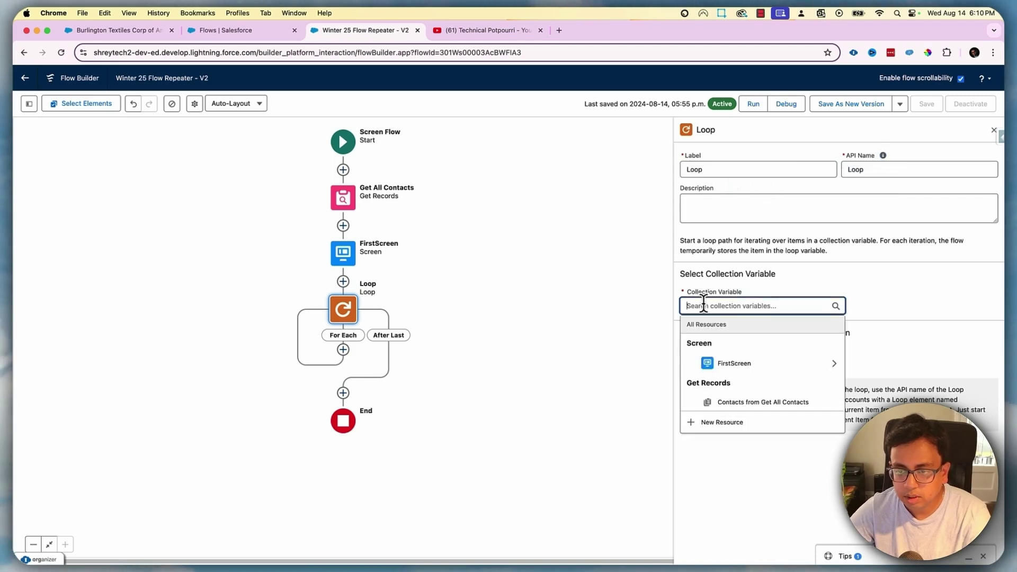
click(724, 367)
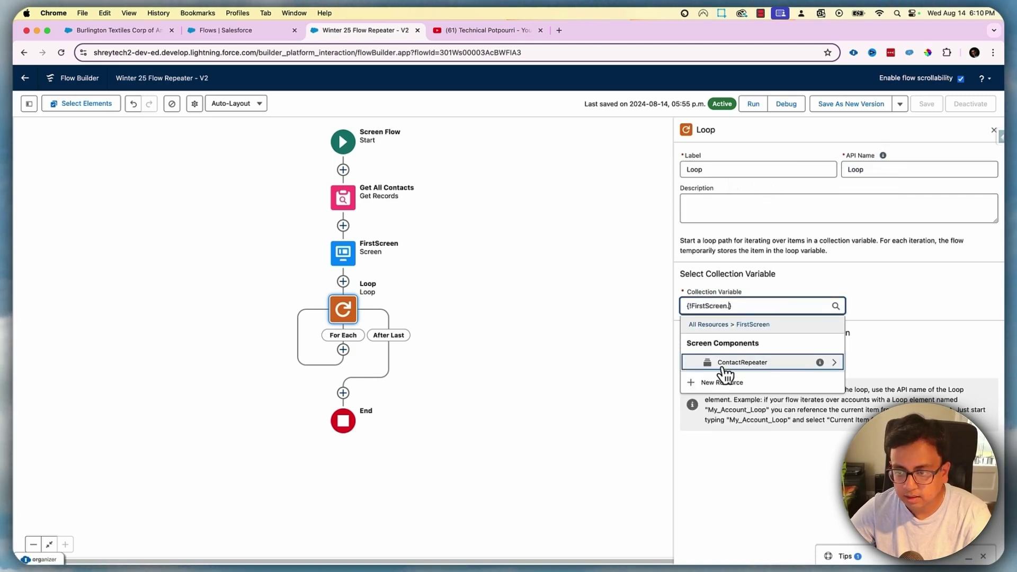
click(764, 364)
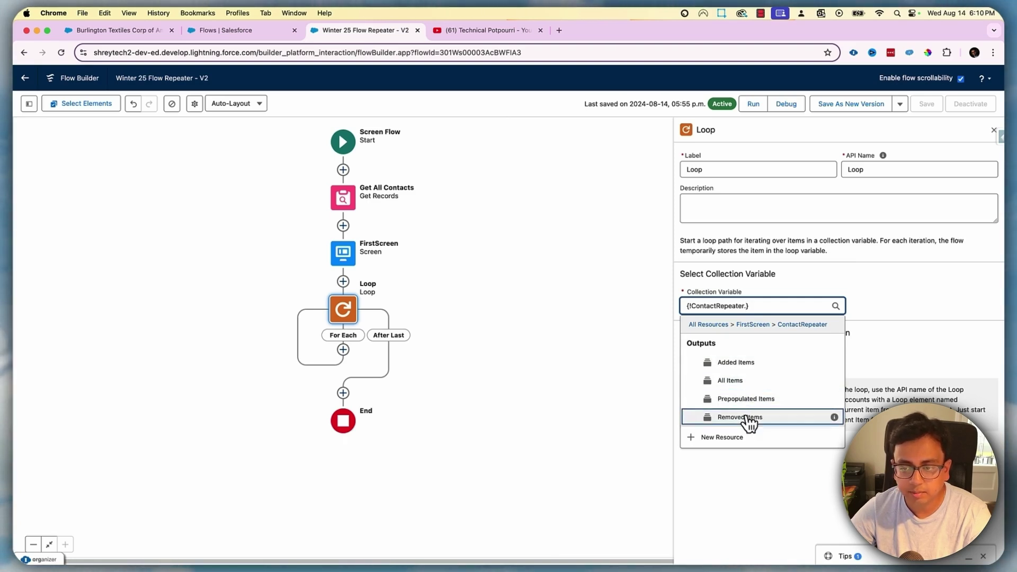
click(731, 381)
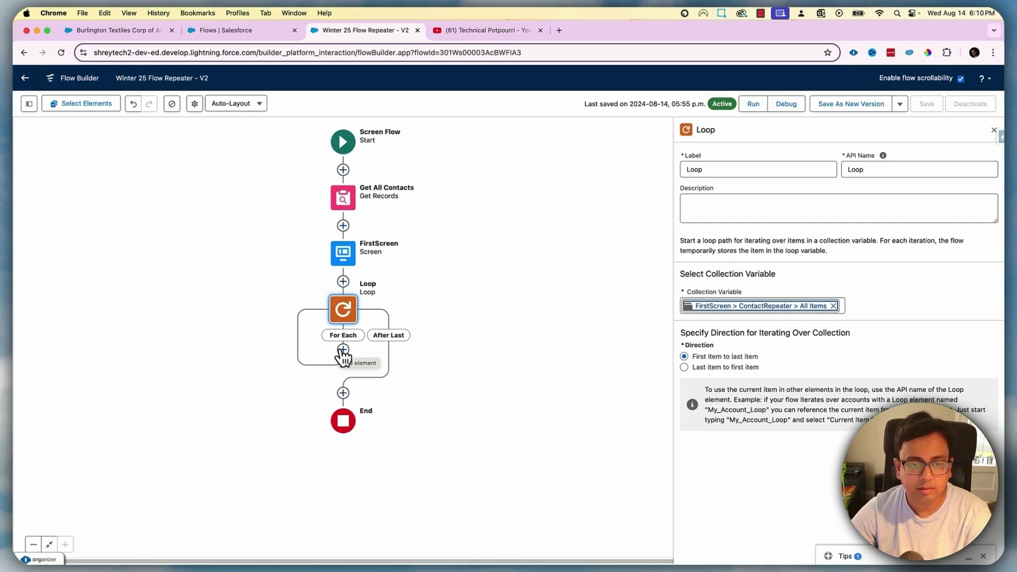
Add an Assignment labelled 'Contact' inside the loop's For Each path
click(343, 350)
text(ass)
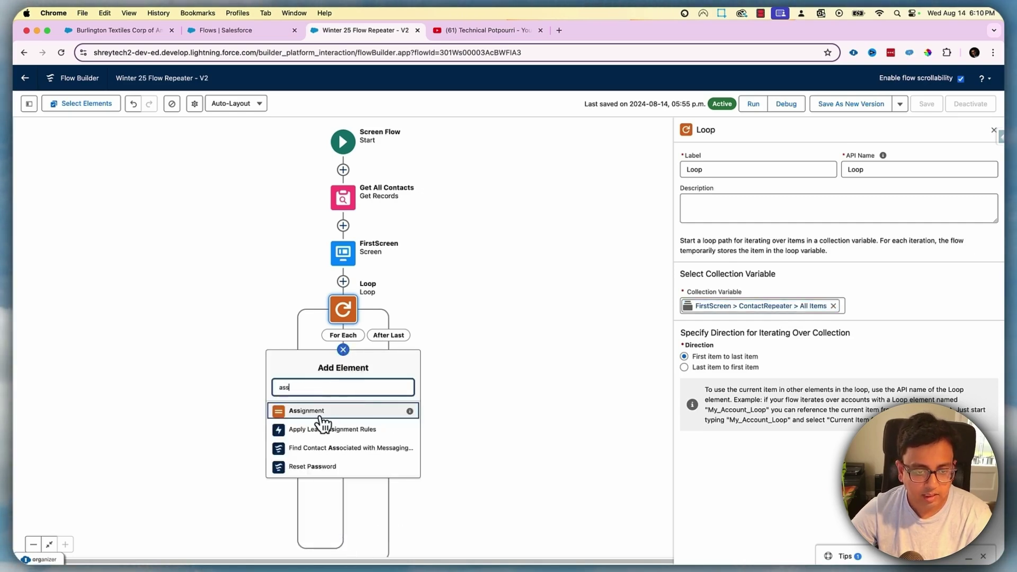
click(324, 416)
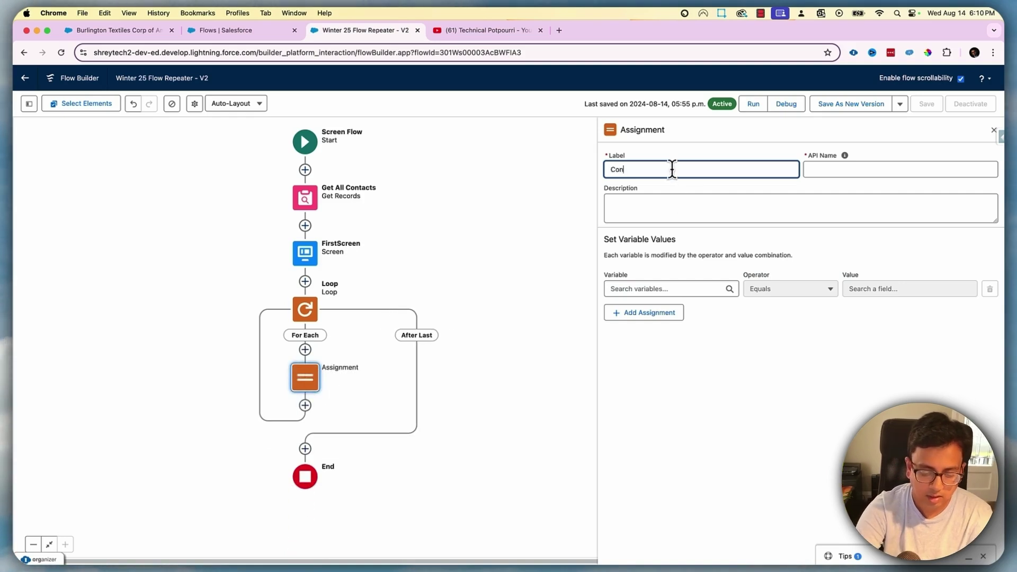
text(Contact)
key(Tab)
Create a new Variable resource 'aContact' of Record type Contact
click(669, 289)
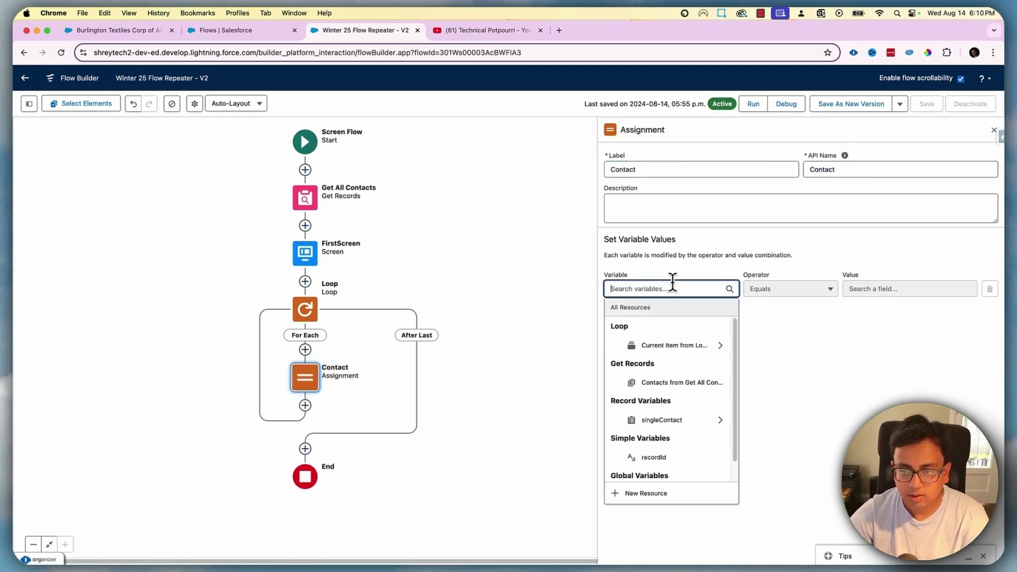
click(644, 494)
click(408, 273)
click(373, 290)
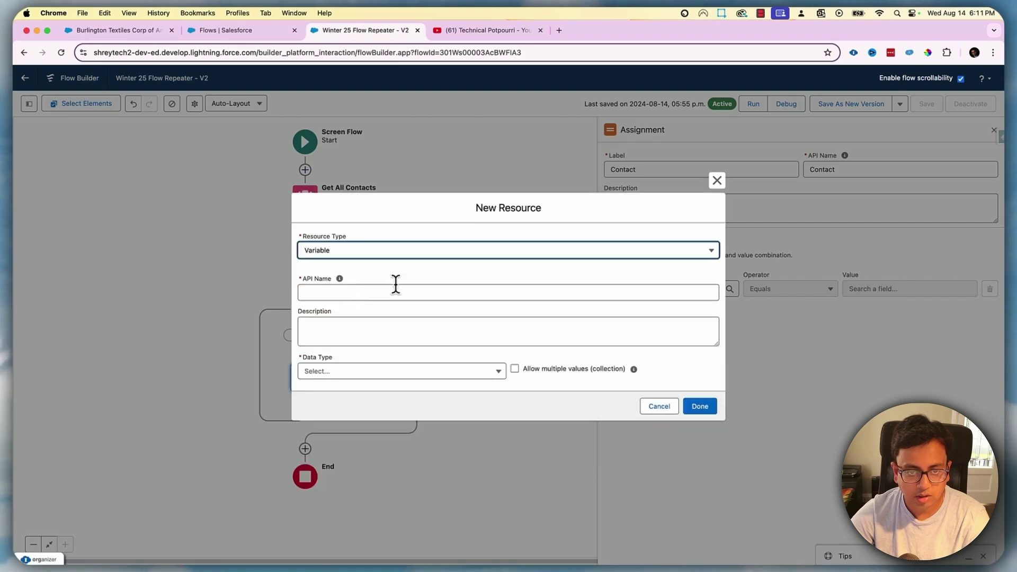
click(335, 290)
text(a)
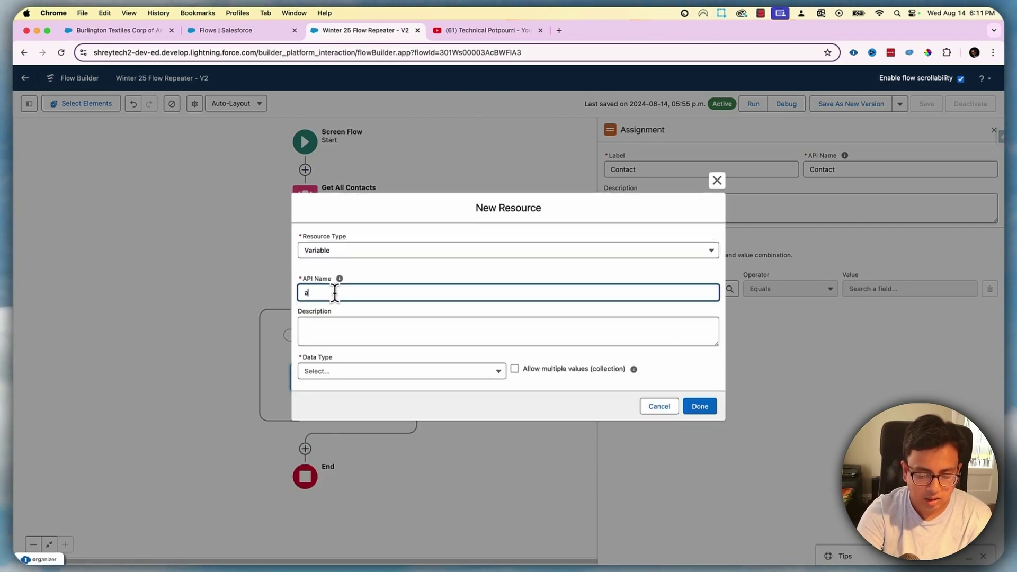
click(334, 325)
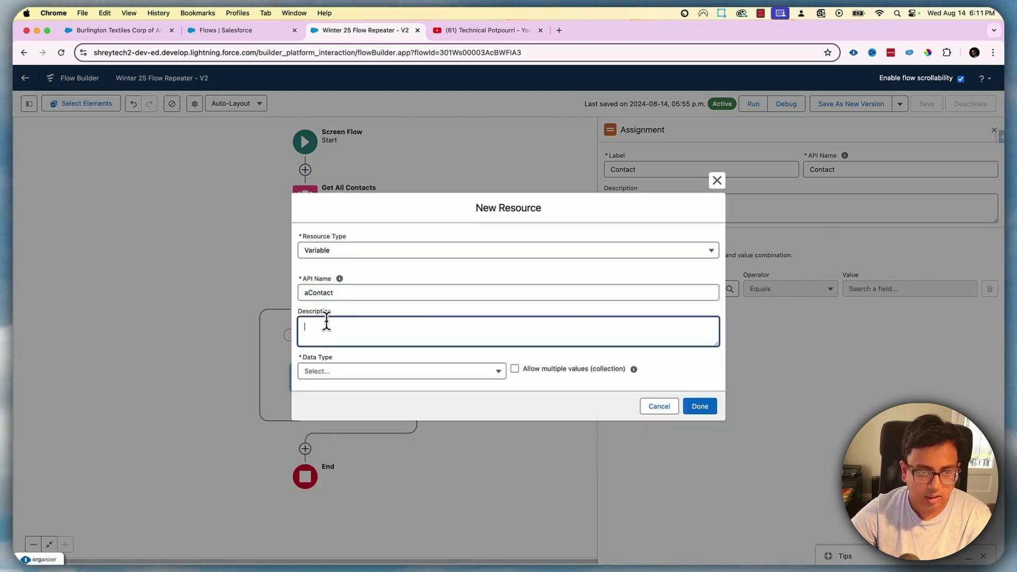
click(317, 374)
click(341, 209)
click(363, 370)
text(Conta)
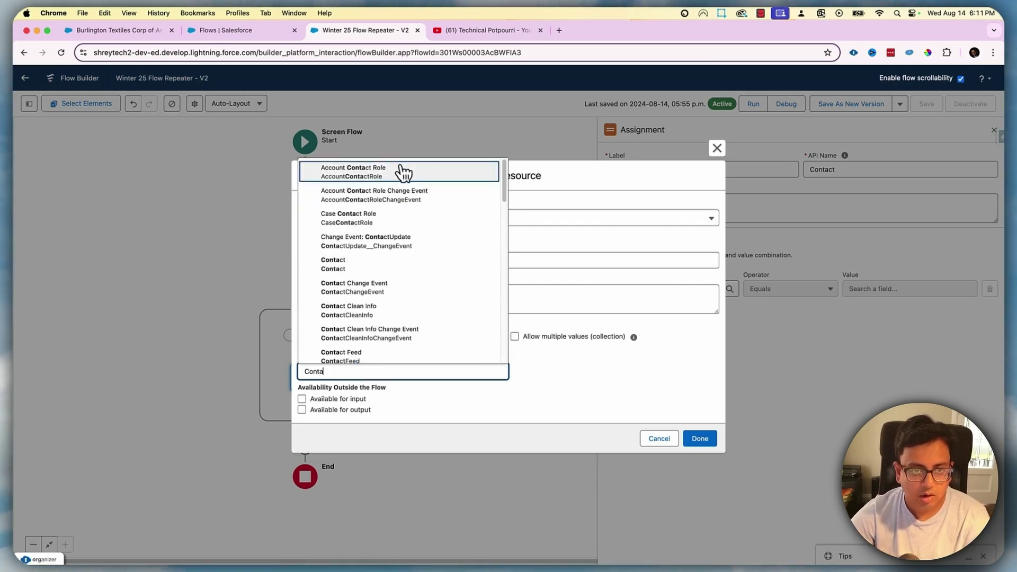
click(368, 265)
click(700, 438)
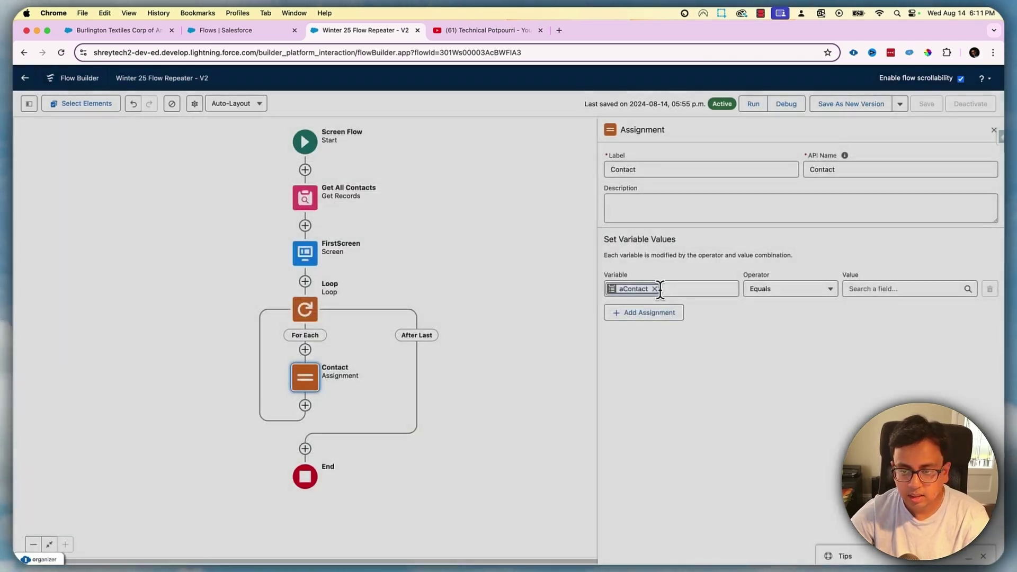
Set aContact's Full Name equal to the loop's current item Full Name
click(680, 288)
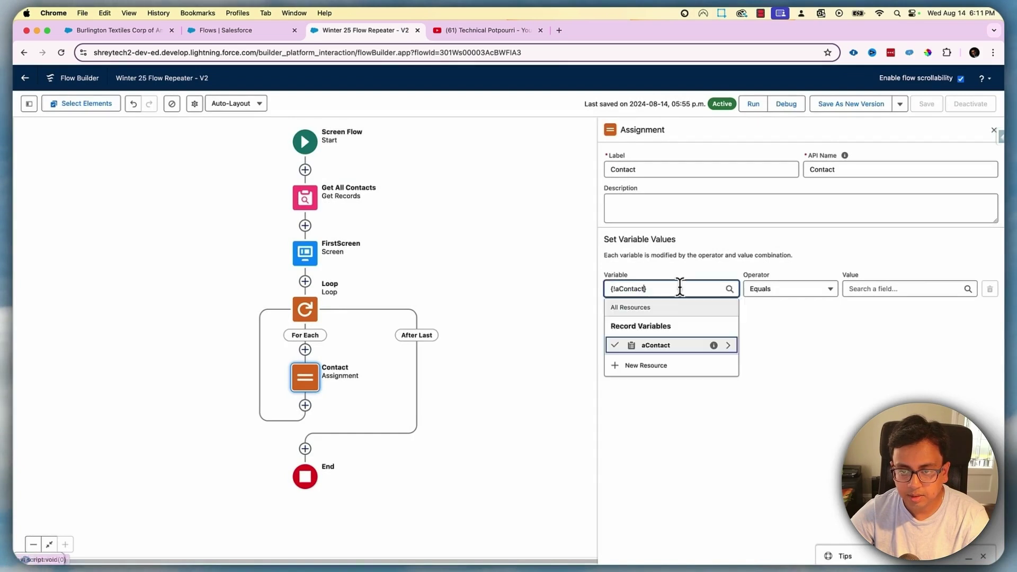
click(643, 289)
key(BackSpace)
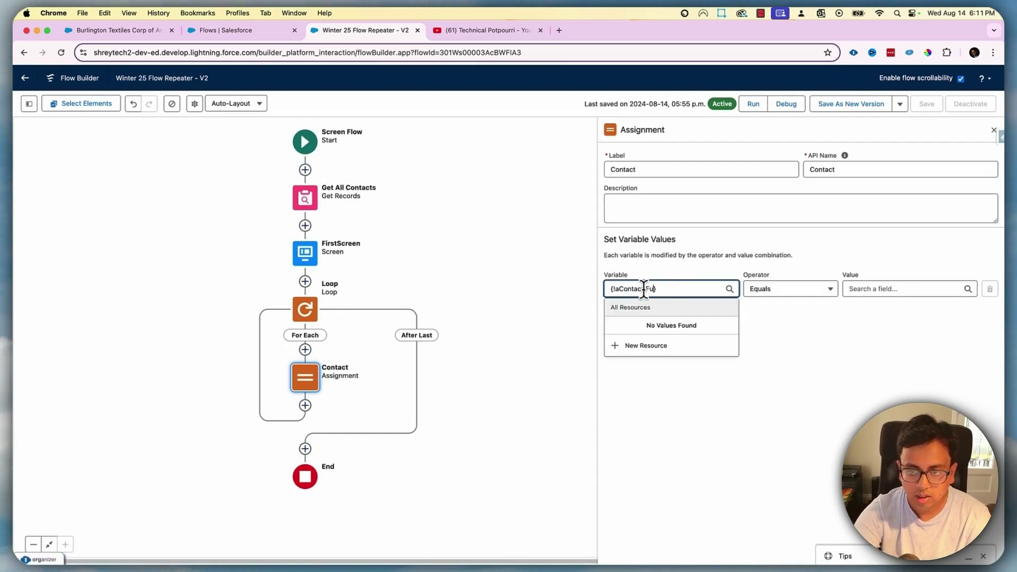
key(Delete)
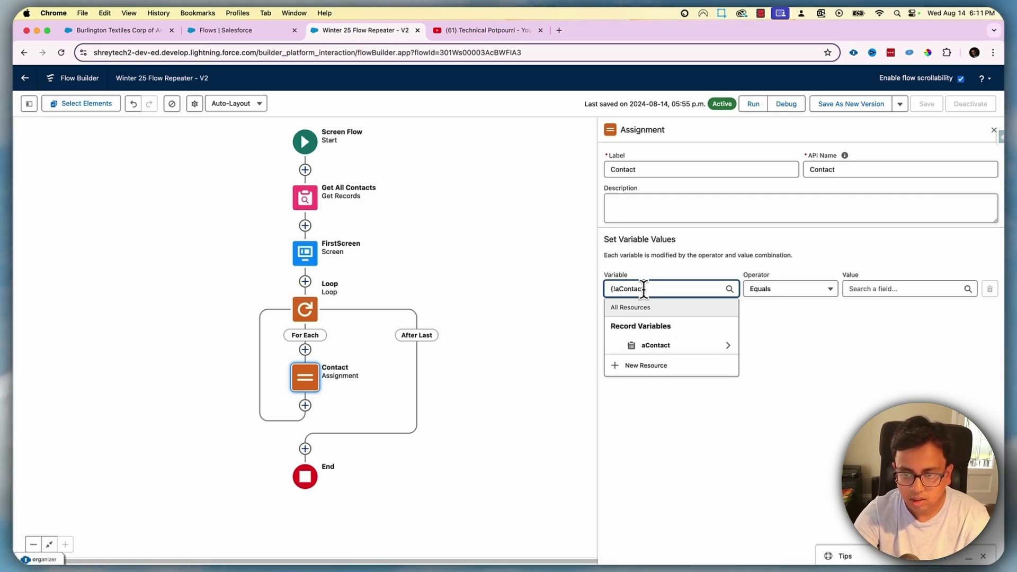
click(662, 345)
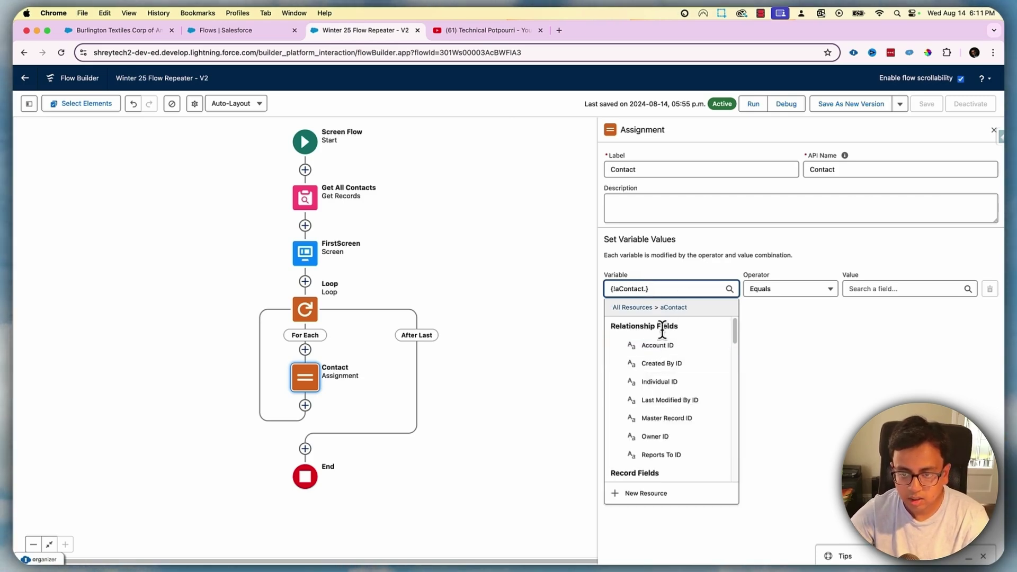
text(full)
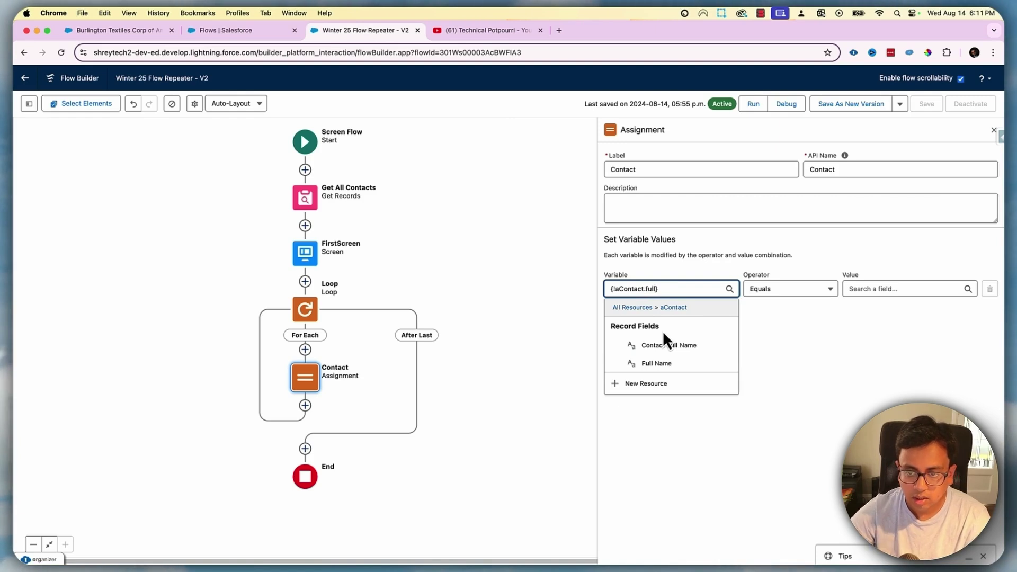
click(675, 366)
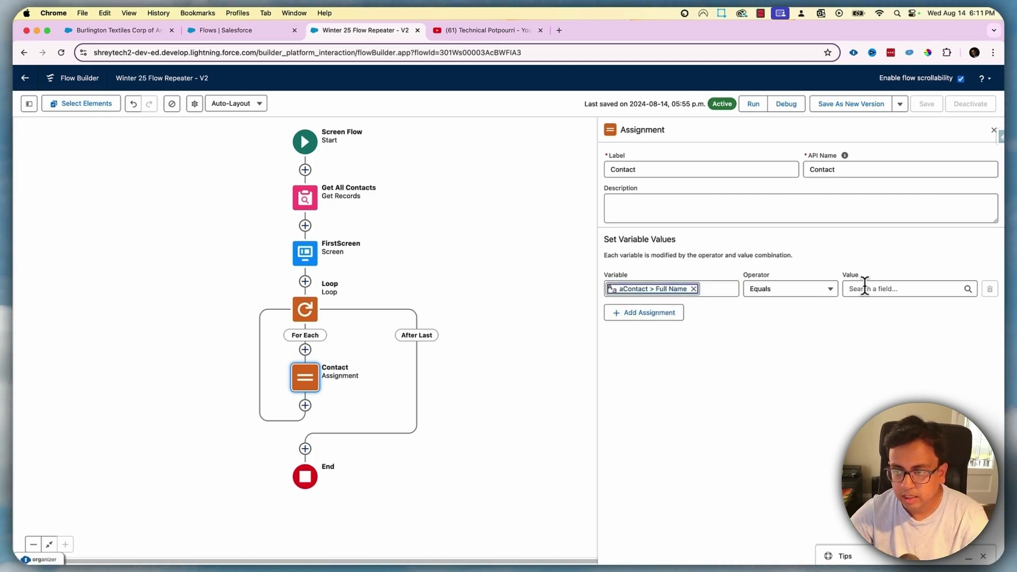
click(864, 288)
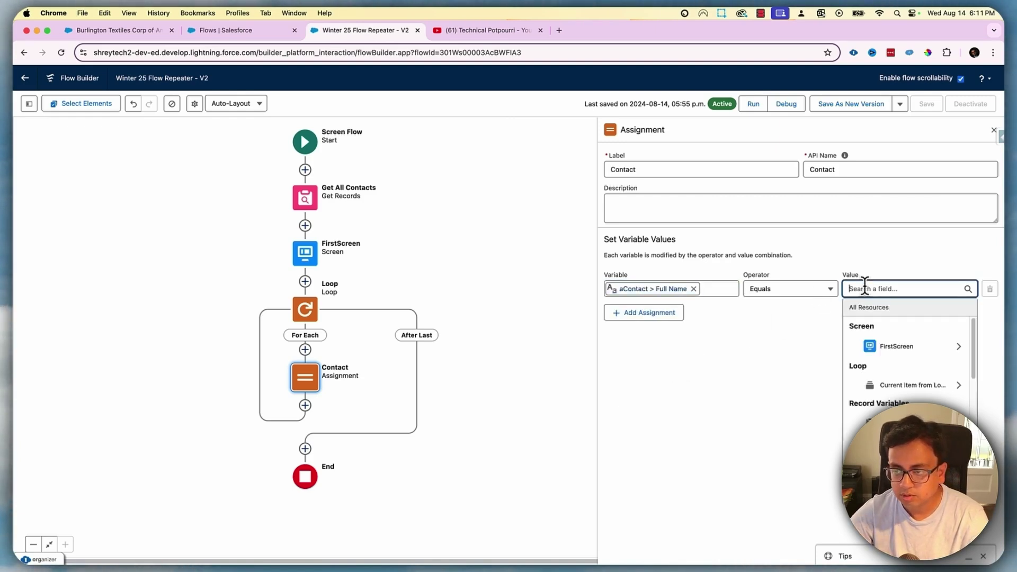
click(900, 386)
click(895, 363)
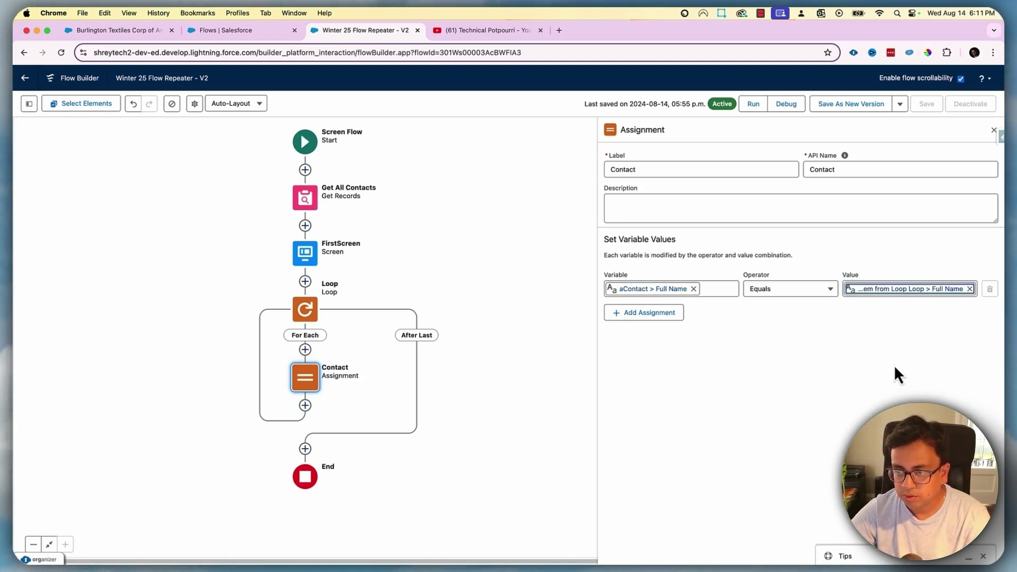
Add a second row setting {!aContact.Email} equal to {!Loop.Email.value}
click(656, 317)
click(648, 321)
text(a)
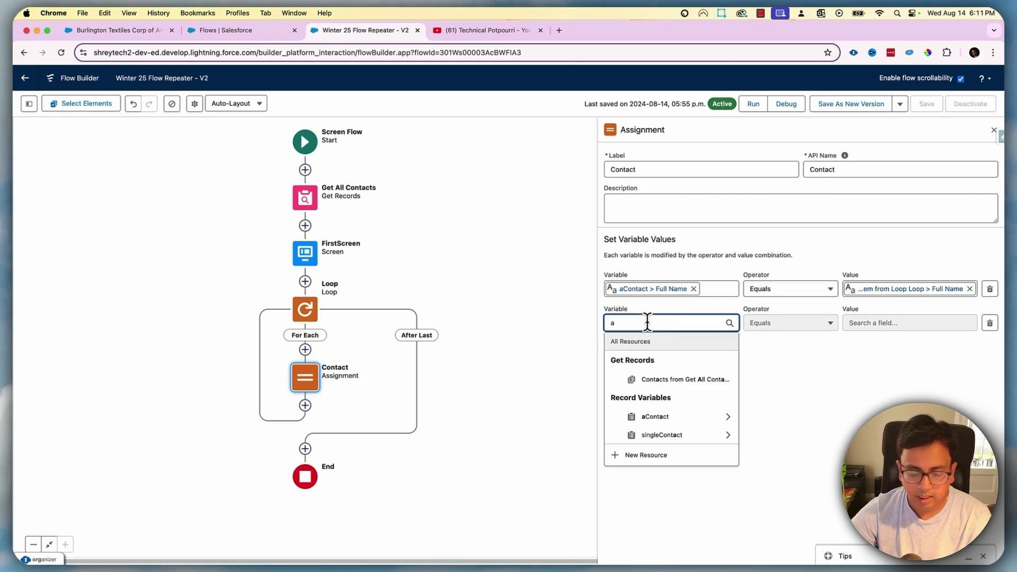
text(Cont)
click(657, 376)
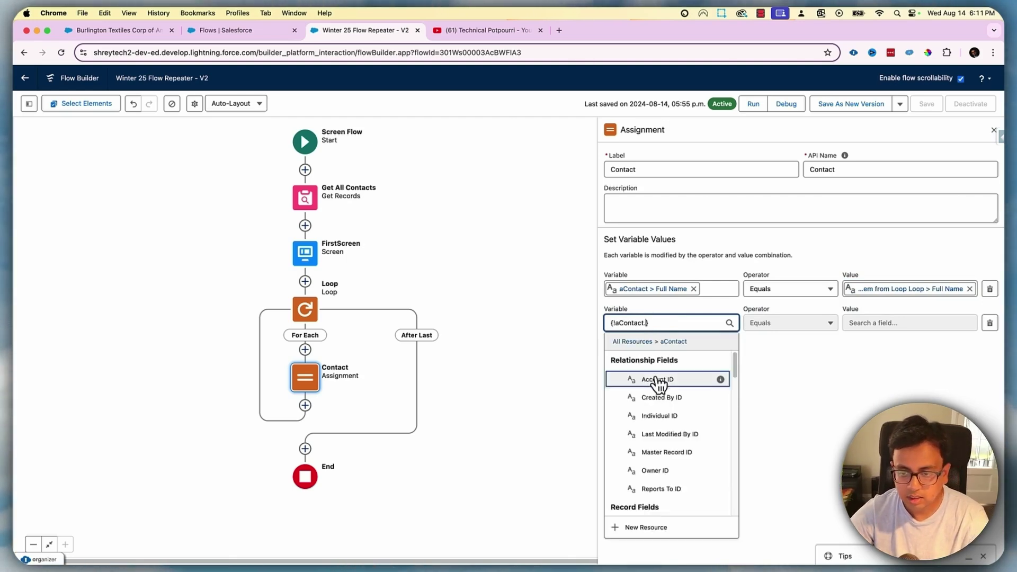
text(Ema)
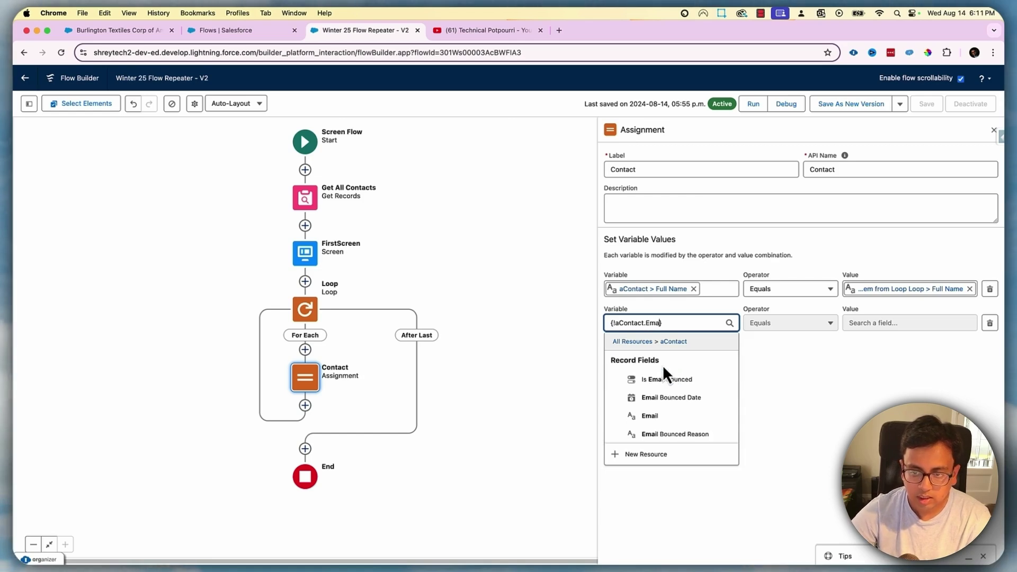
click(727, 415)
click(882, 322)
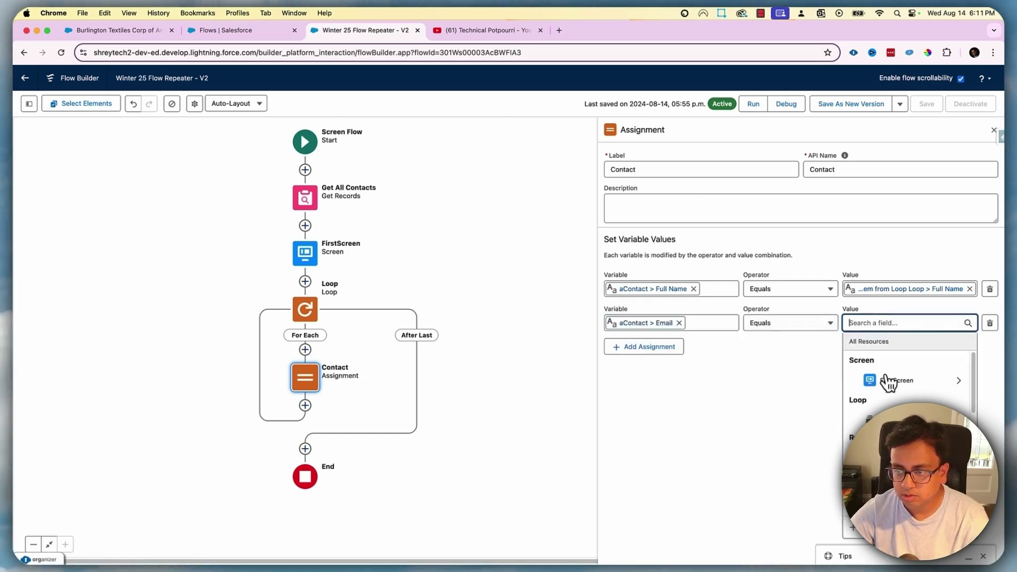
click(869, 418)
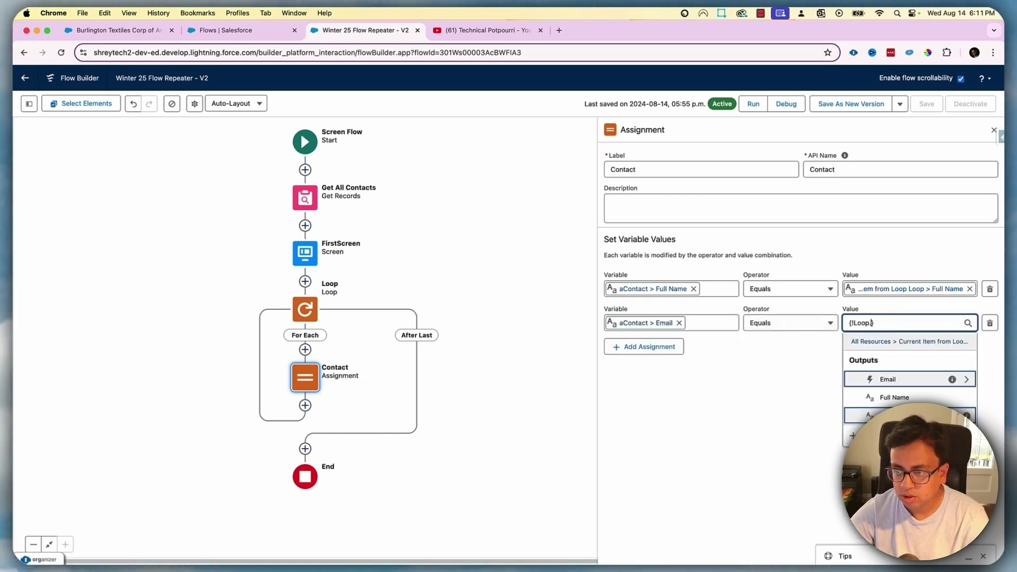
click(896, 380)
click(895, 417)
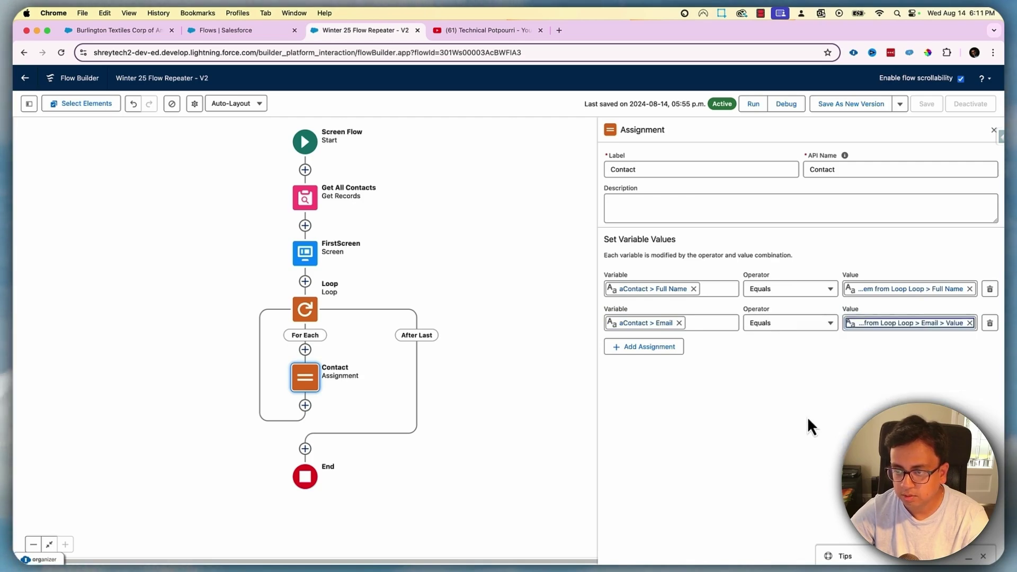
click(305, 406)
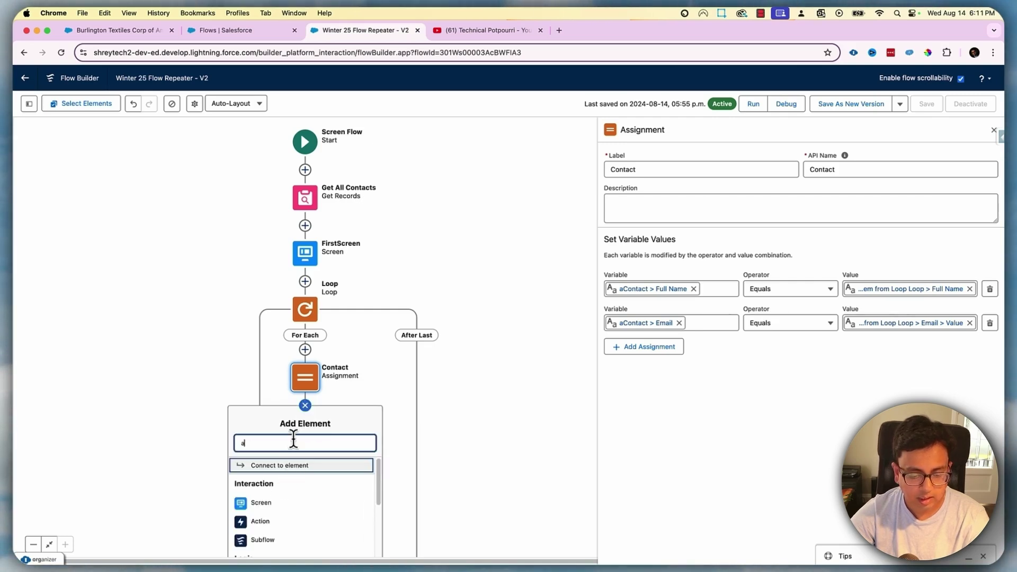
Add an Assignment labelled 'allContacts' inside the loop after Contact
text(ass)
click(298, 472)
text(all)
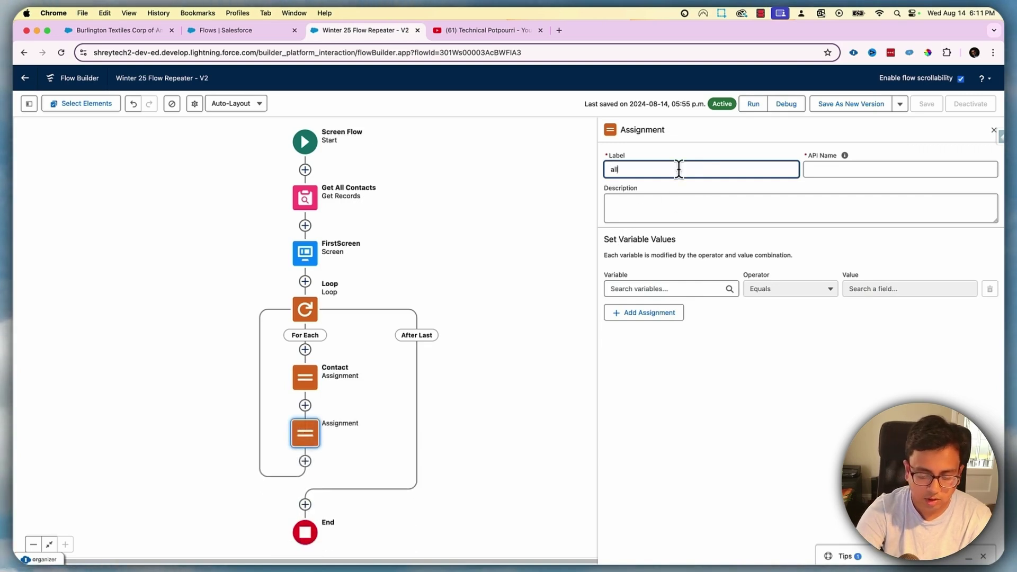
text(Cobta)
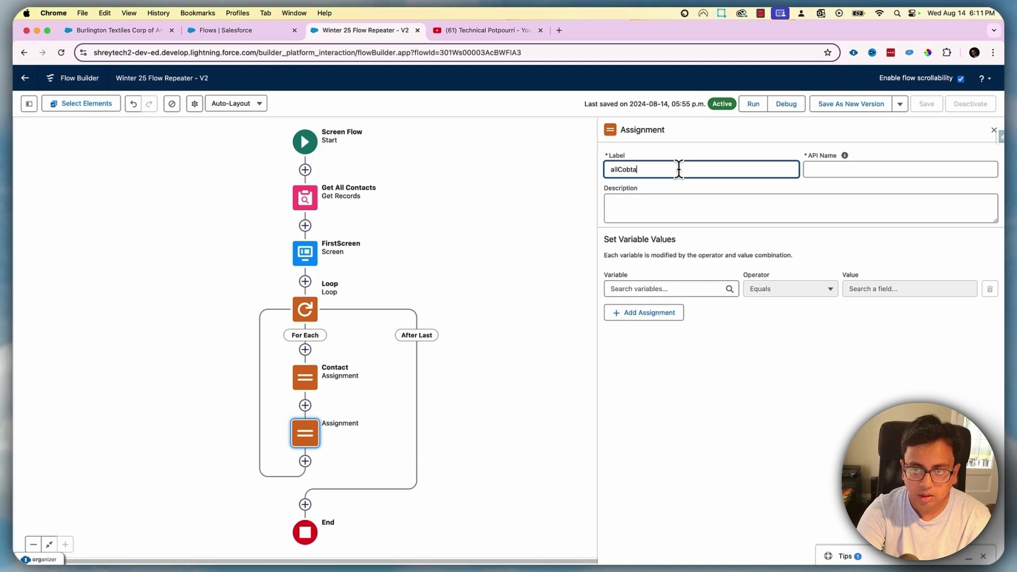
key(BackSpace)
key(BackSpace)
key(BackSpace)
text(ntacts)
key(Tab)
click(877, 168)
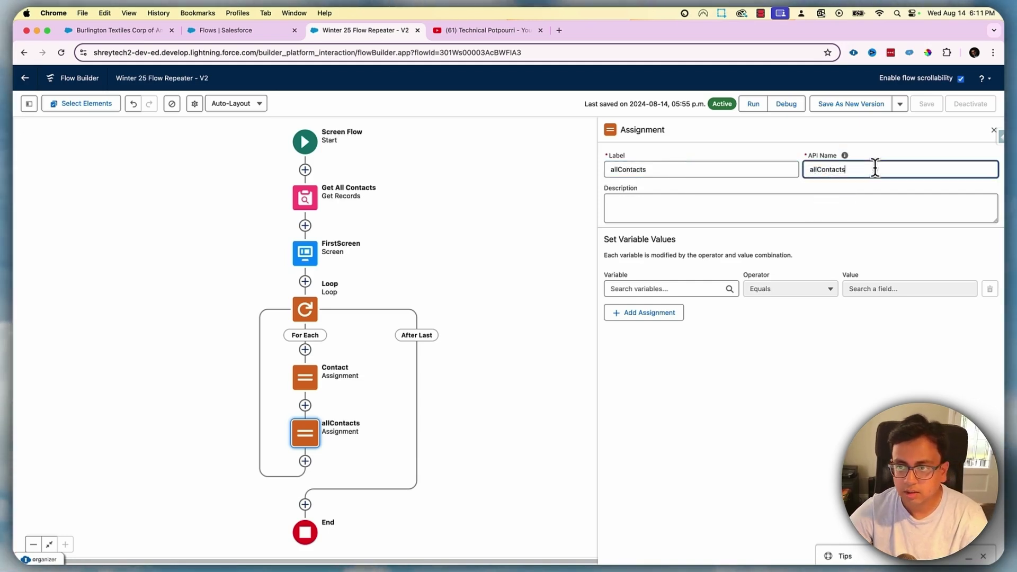
Create a new collection variable 'contacts' of Record type Contact to assign to
click(699, 288)
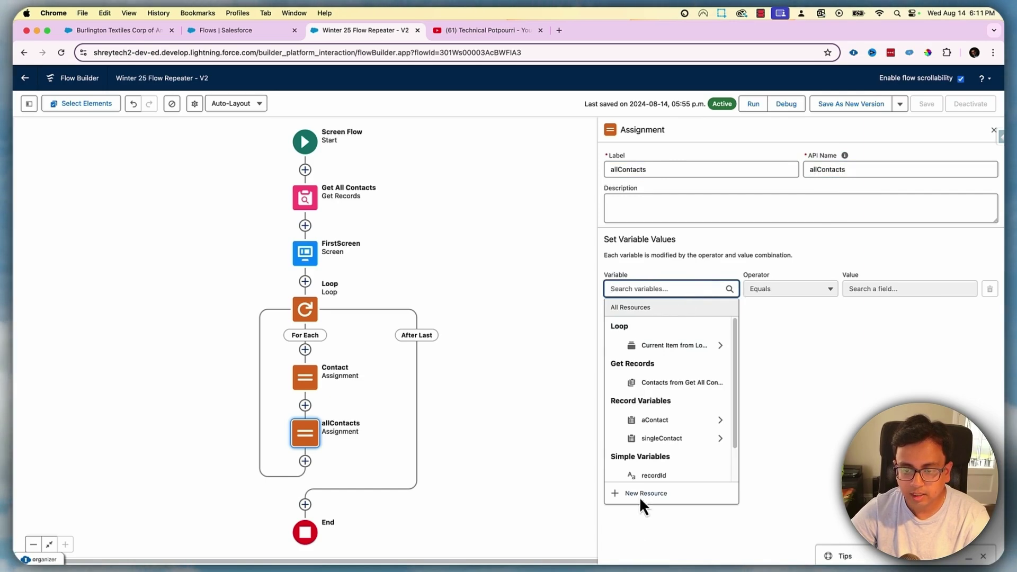
click(644, 495)
click(374, 273)
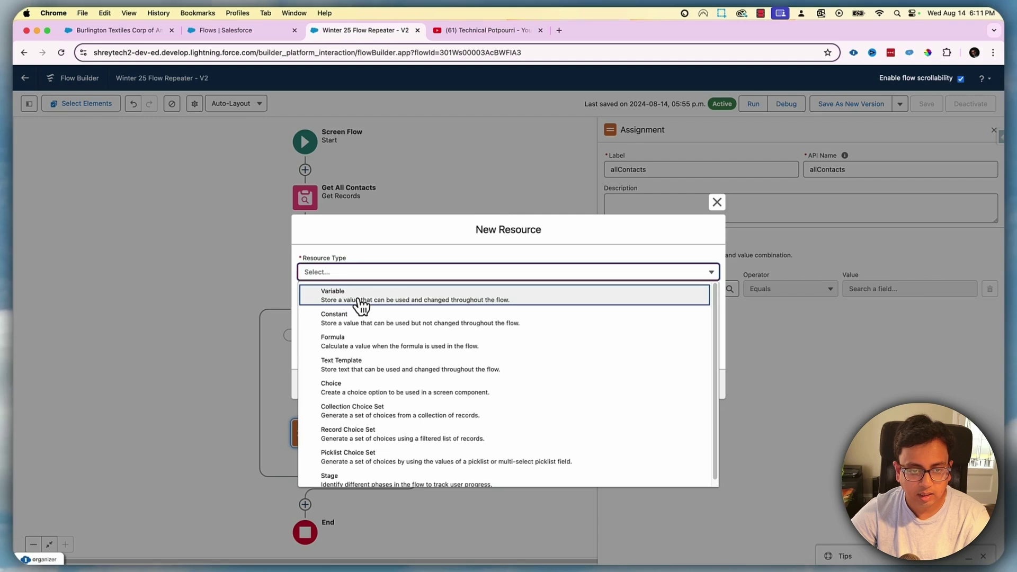
click(361, 305)
click(381, 293)
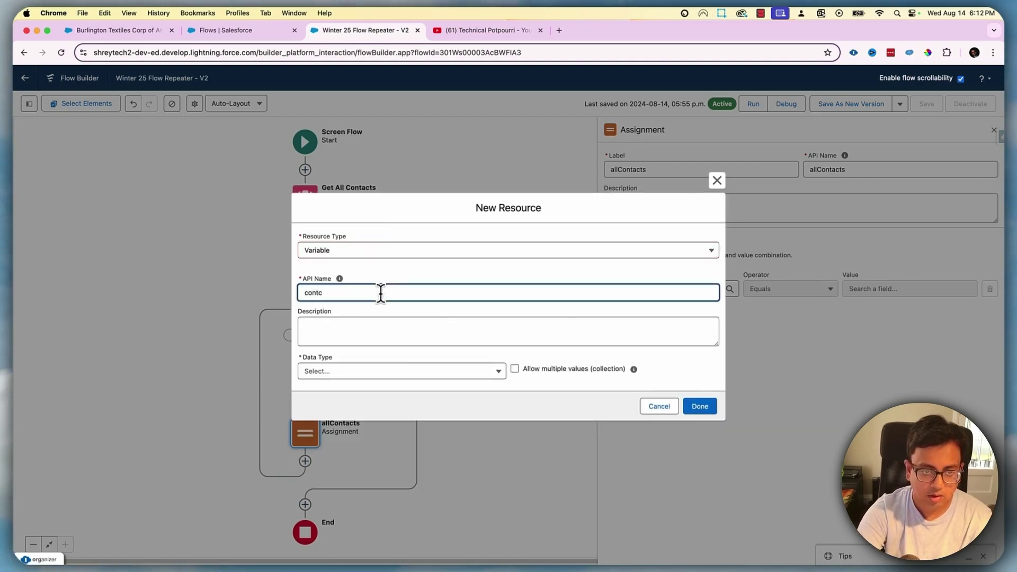
text(contacts)
key(Tab)
click(366, 372)
click(342, 209)
click(336, 371)
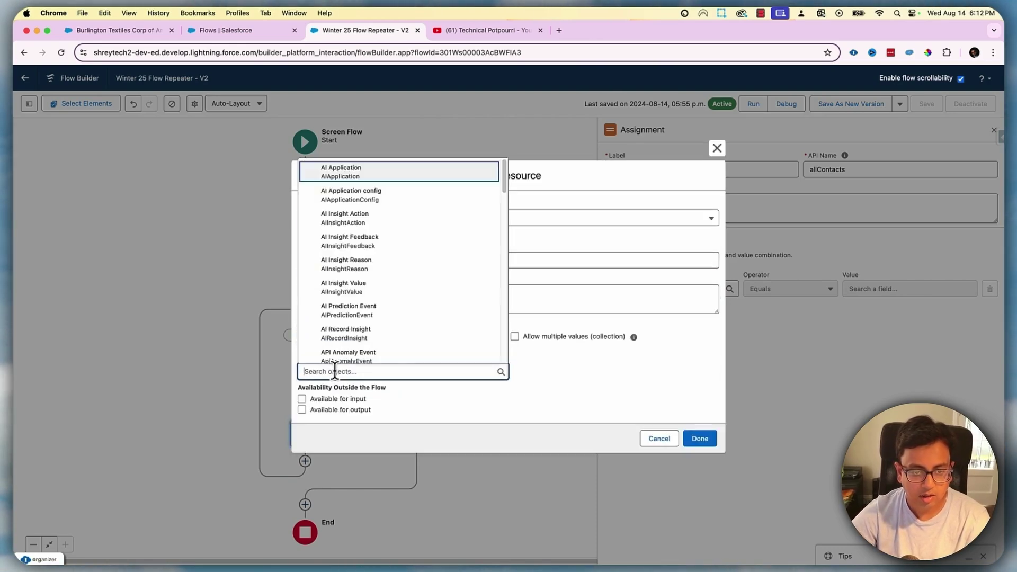
text(Cont)
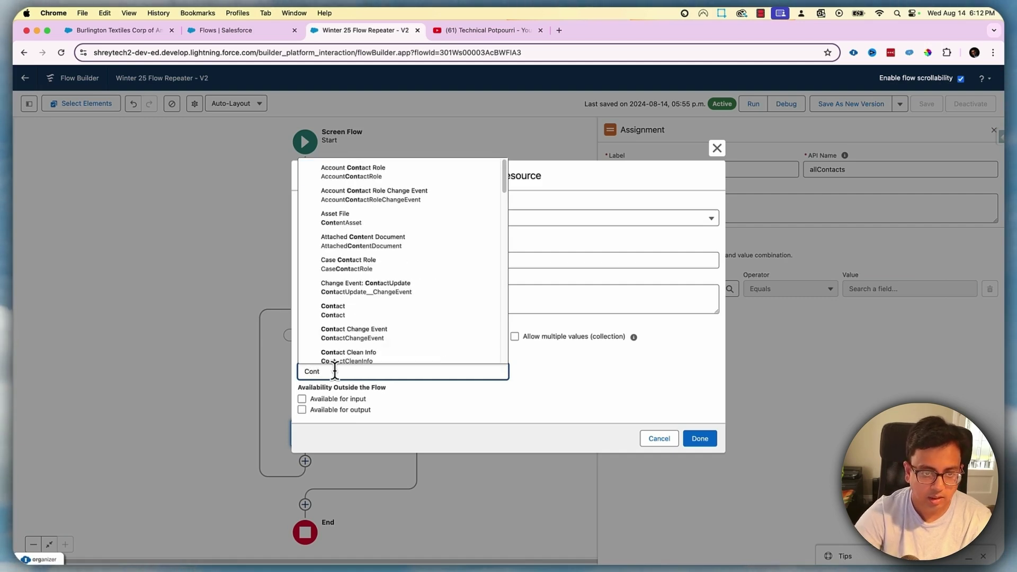
click(353, 311)
click(515, 337)
click(714, 438)
Set the operator to Add with aContact as the value
click(814, 290)
click(766, 328)
click(863, 288)
click(889, 306)
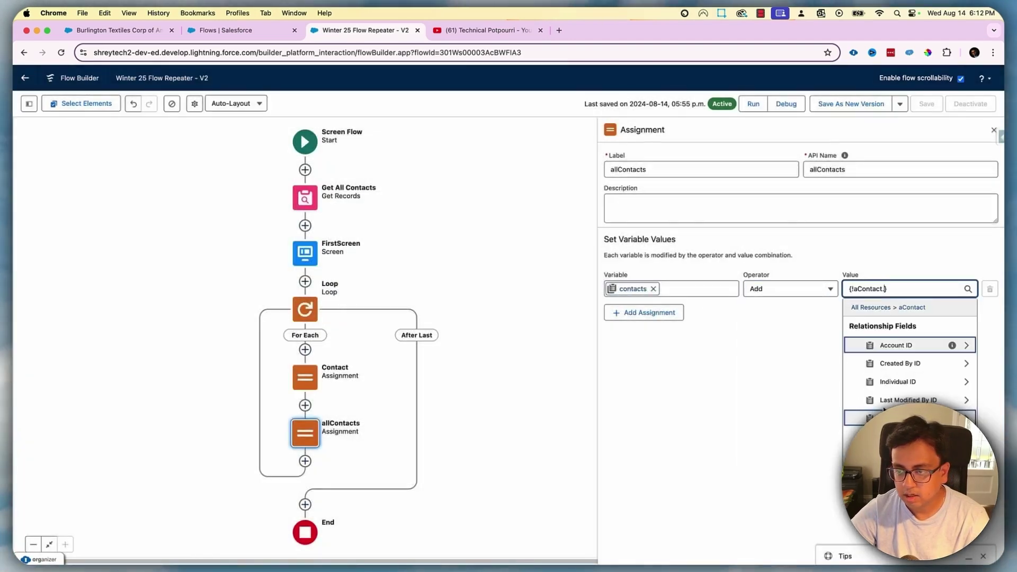
click(781, 357)
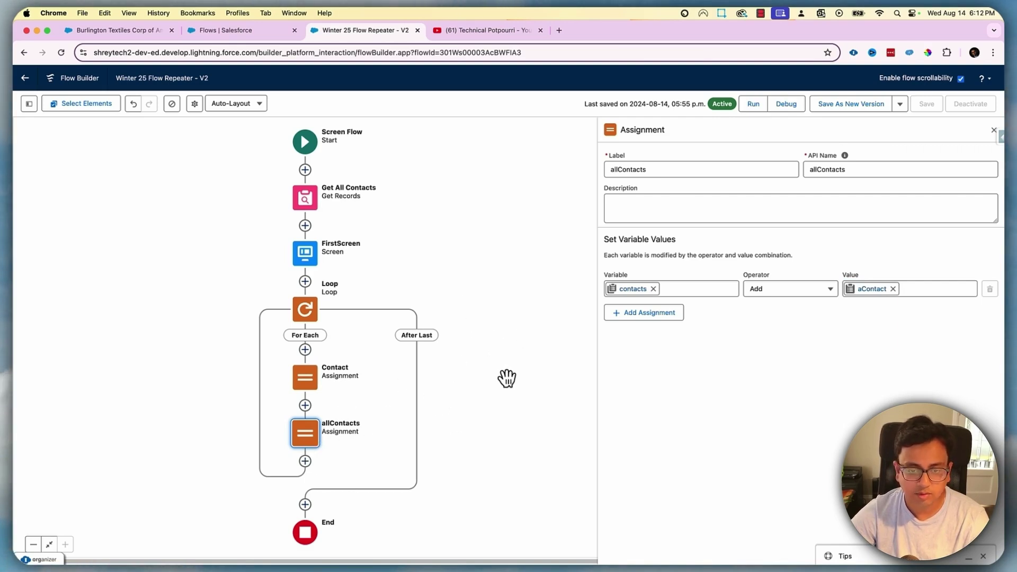
drag(508, 380, 499, 245)
Add a Screen labelled 'SecondScreen' after the loop
click(299, 373)
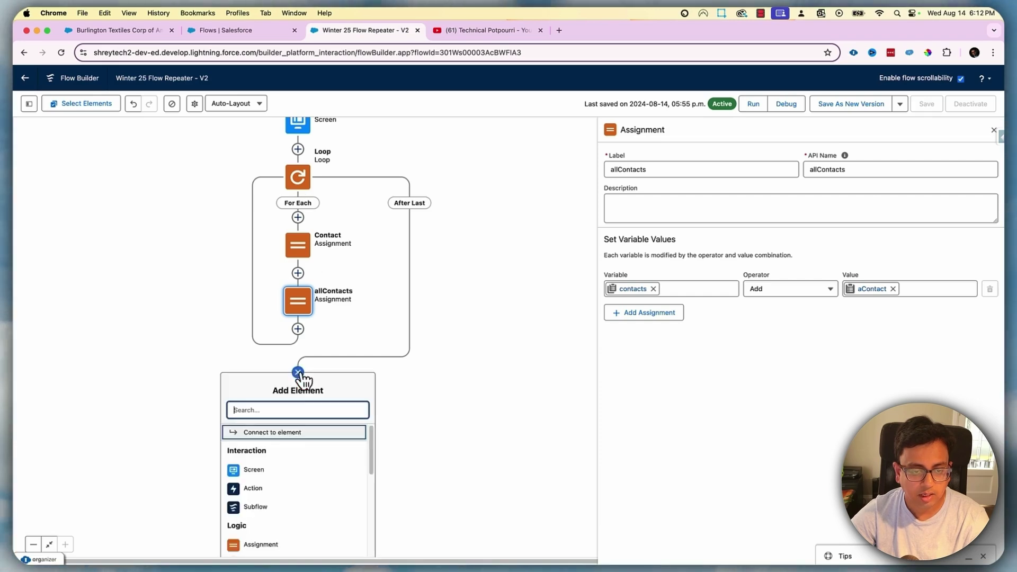
click(254, 470)
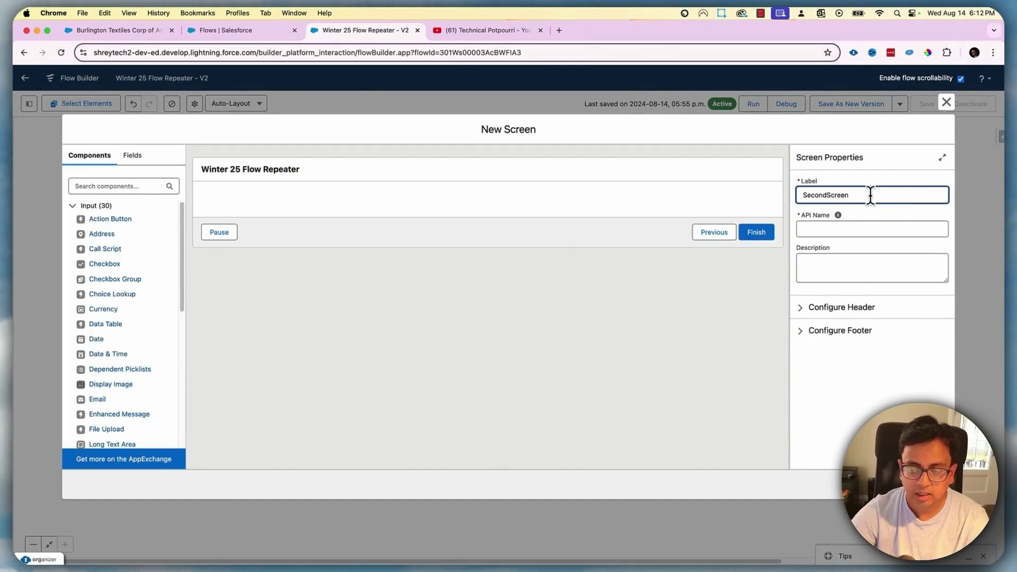
click(609, 277)
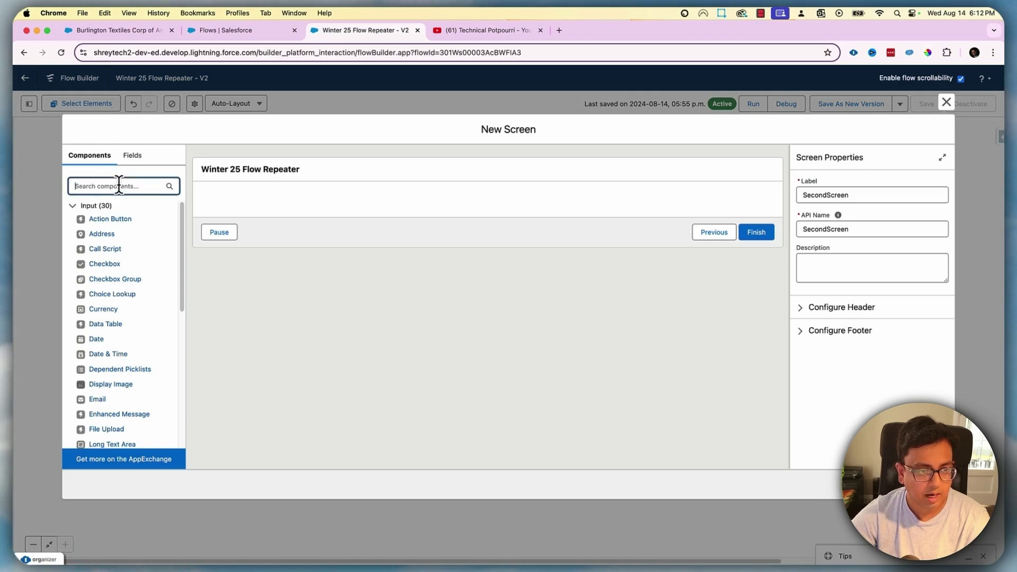
Place a Data Table with API name 'DataTable' on it, sourcing the contacts collection
text(data)
drag(94, 246, 261, 211)
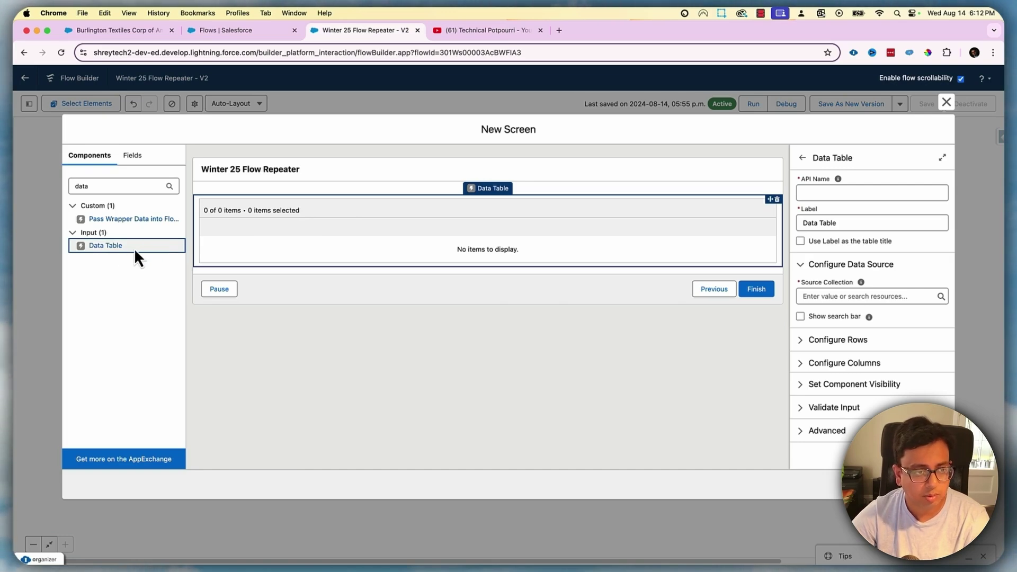
click(851, 200)
text(Data)
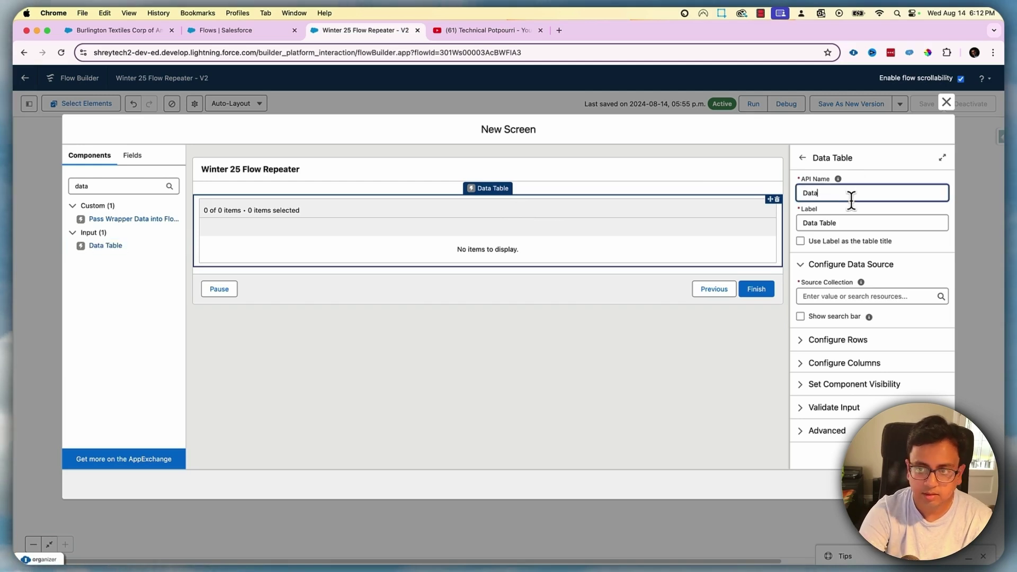
text(Table)
key(Tab)
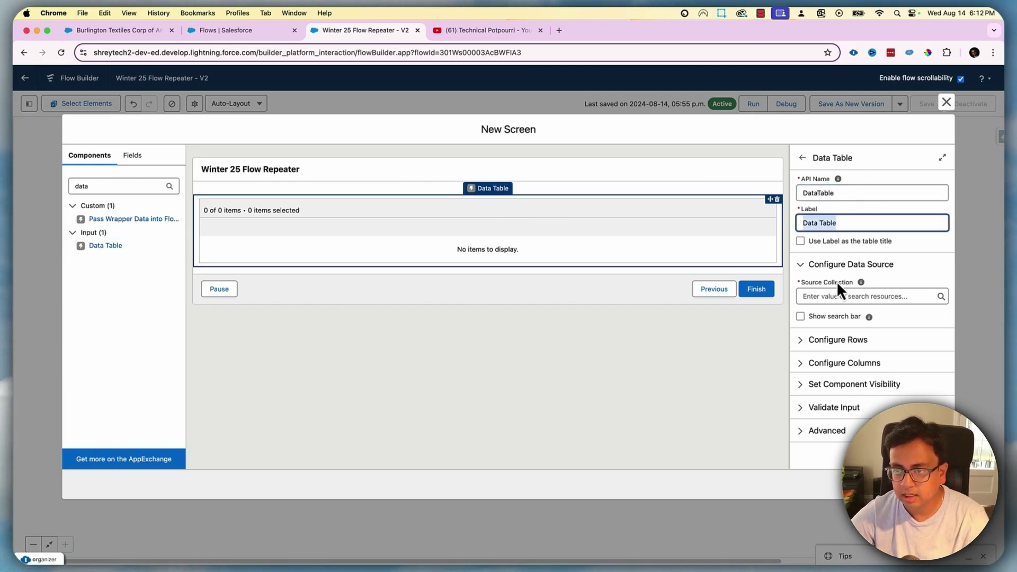
click(844, 298)
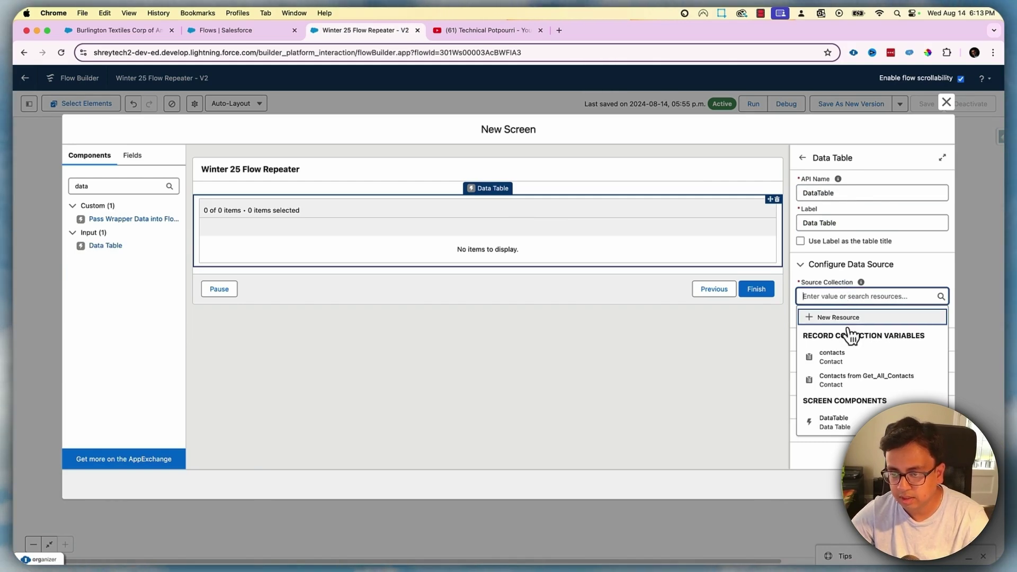
click(864, 419)
click(689, 365)
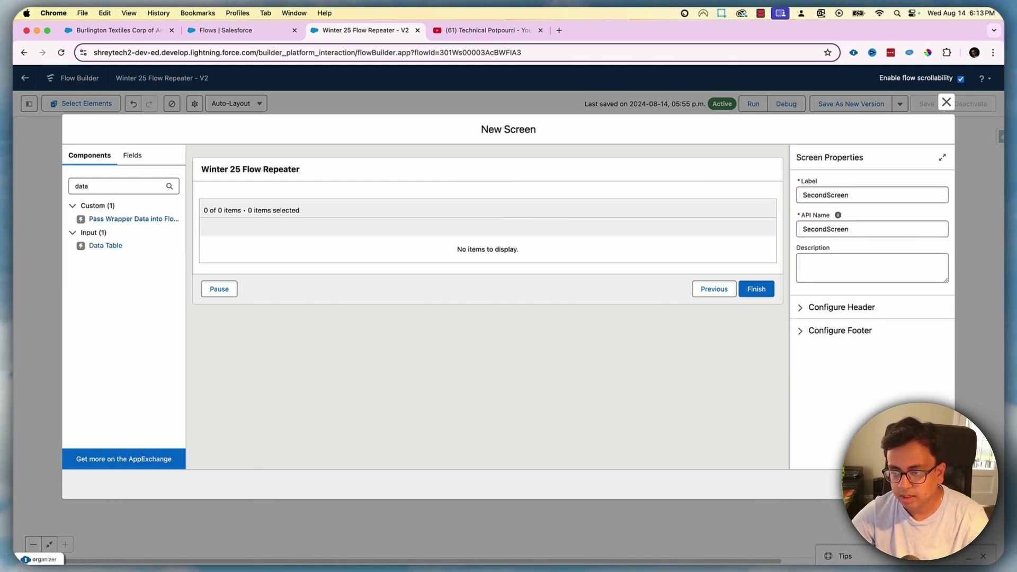
click(930, 484)
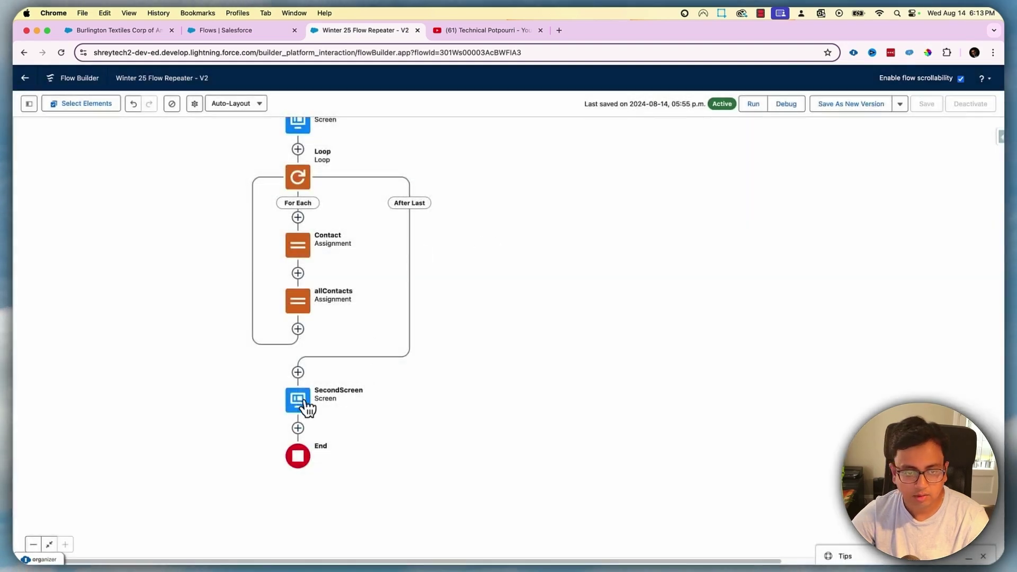
Reopen SecondScreen and give the DataTable a Full Name column
double_click(307, 408)
click(394, 223)
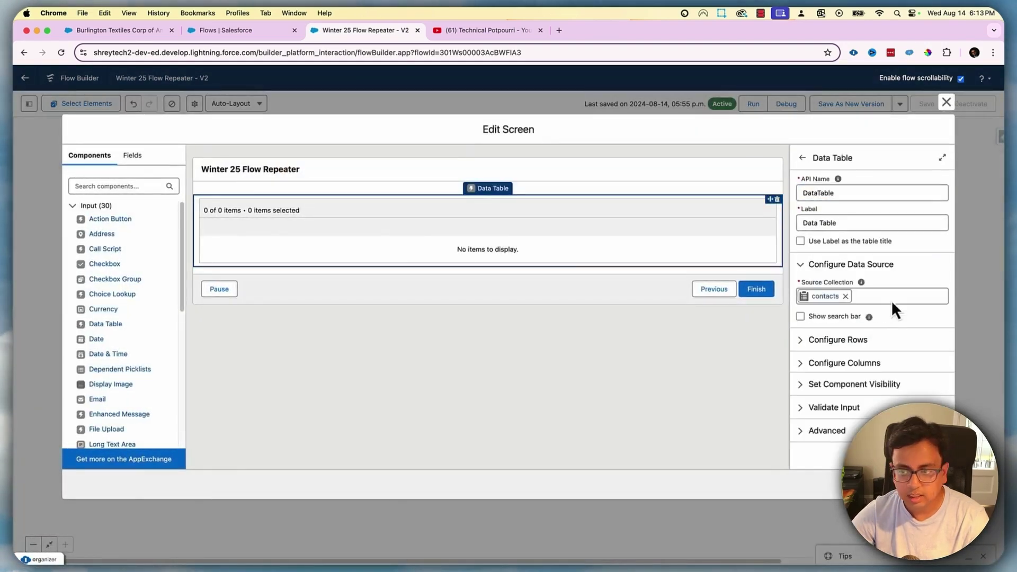
click(809, 365)
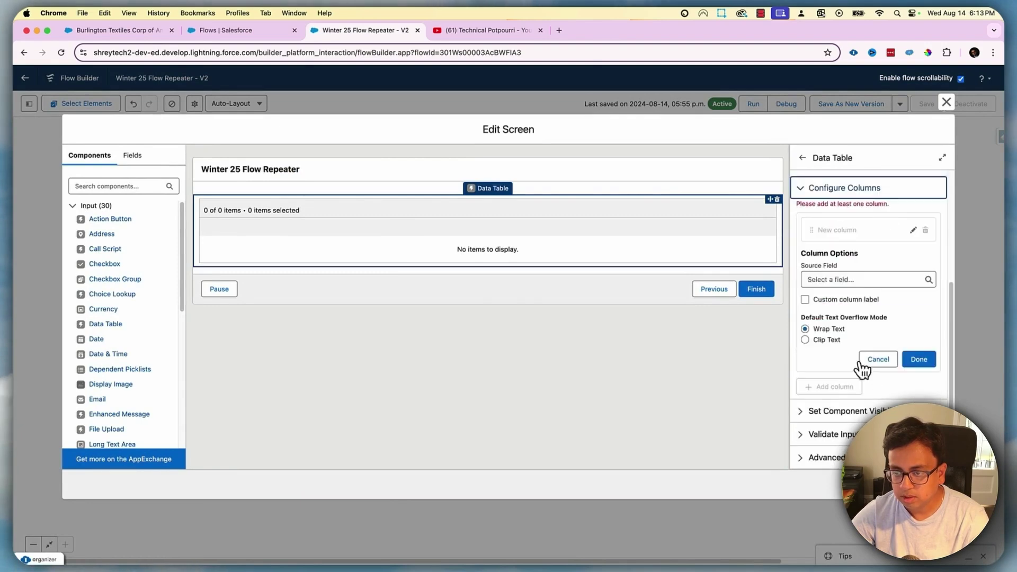
click(852, 280)
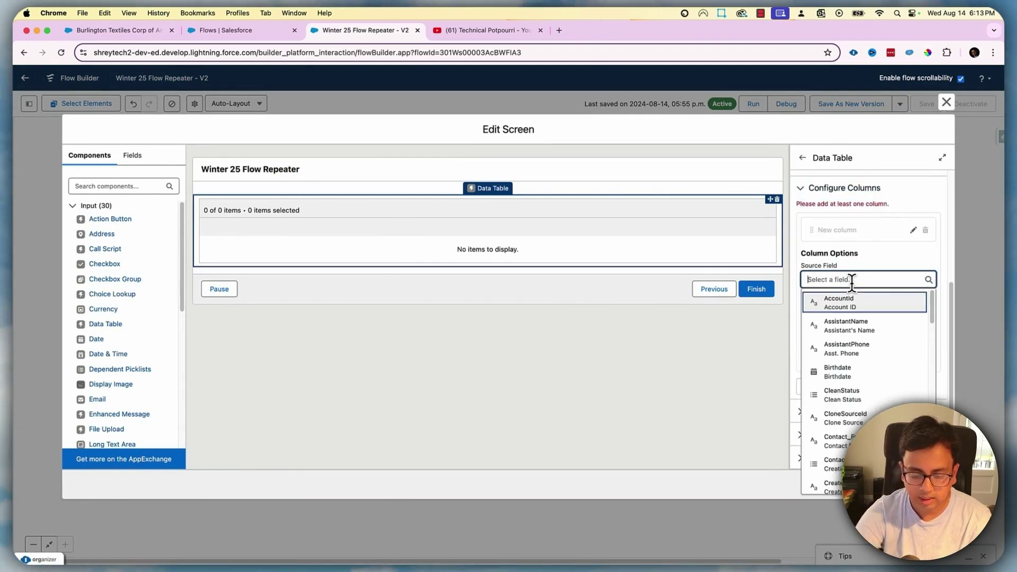
text(F)
key(BackSpace)
text(Name)
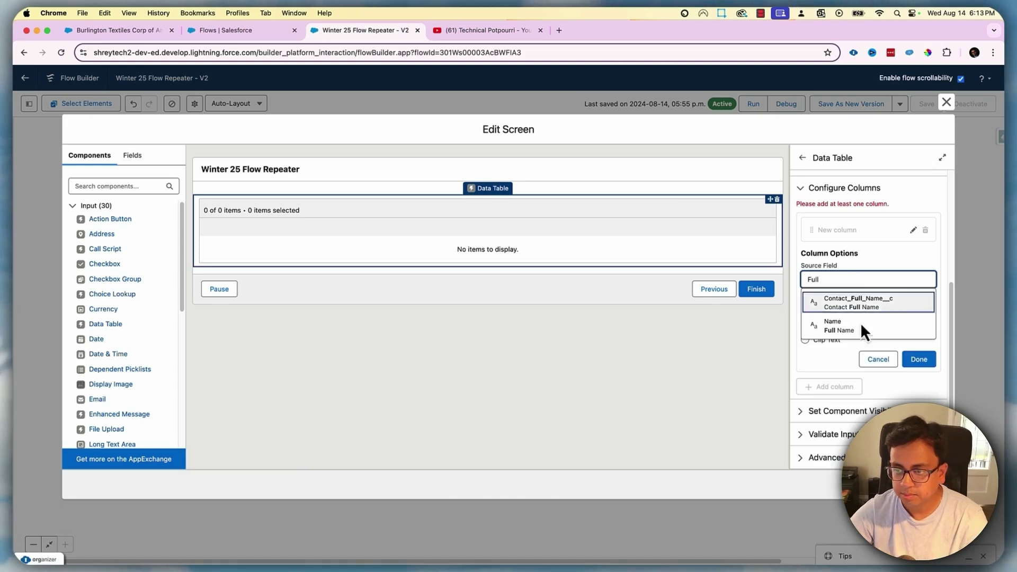
click(860, 326)
click(918, 359)
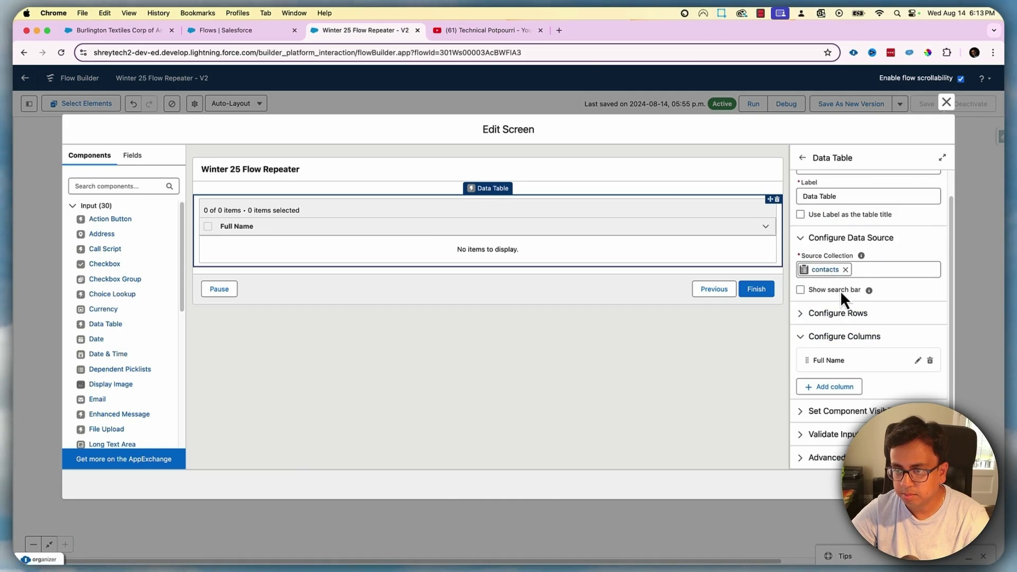
Add a second DataTable column using the Email field and close the screen
click(831, 387)
click(833, 442)
text(Email)
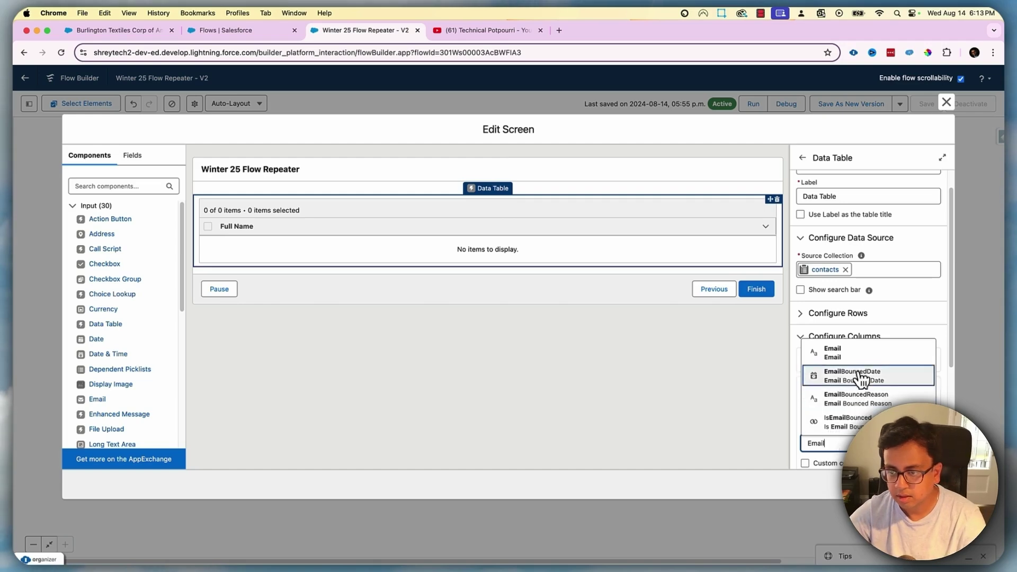
click(865, 367)
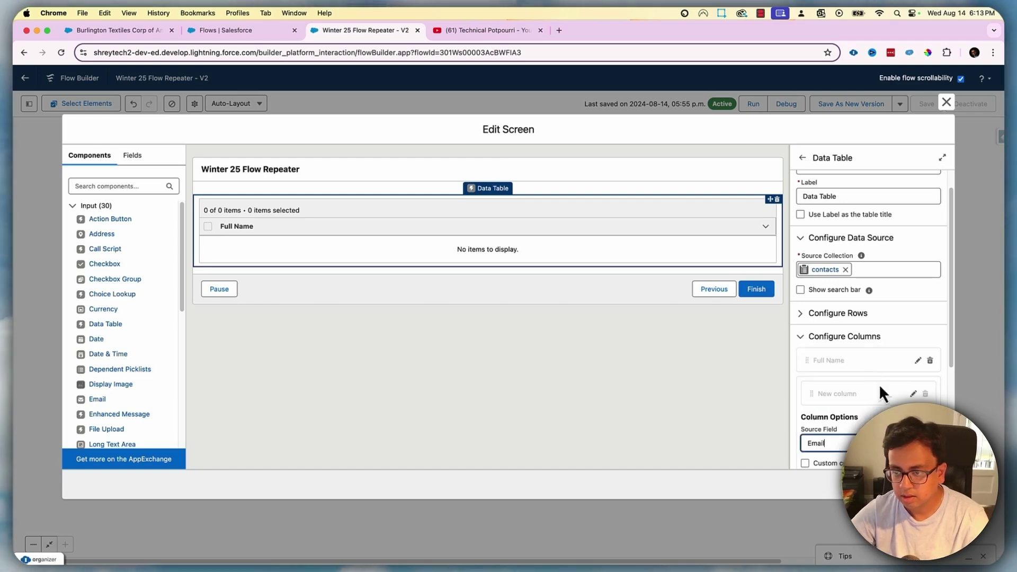
click(926, 484)
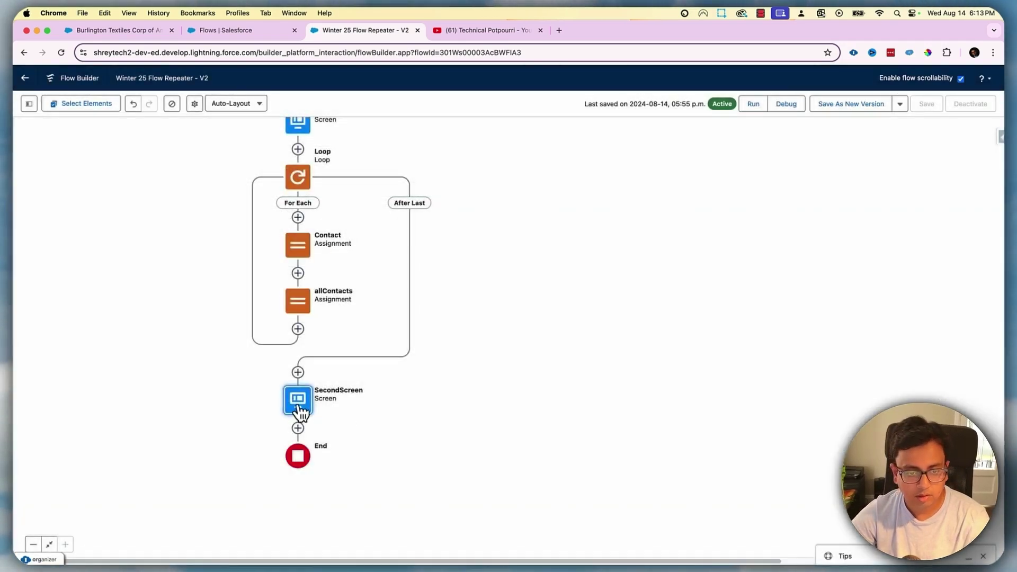
Reopen SecondScreen's DataTable and add a new column with Email as its source field
double_click(297, 402)
click(383, 236)
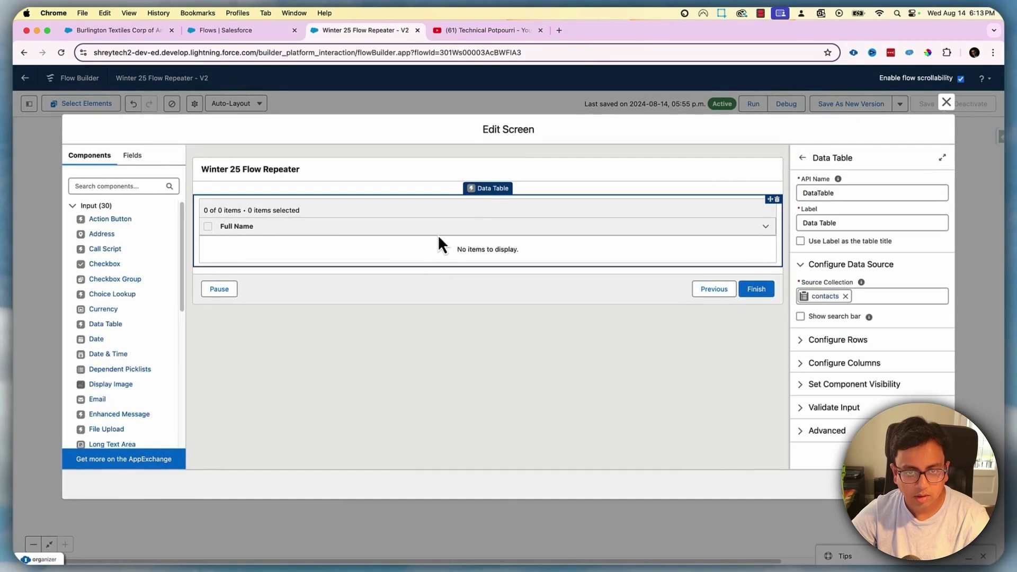
click(804, 343)
click(804, 344)
click(827, 362)
scroll(879, 360, down, 3)
click(850, 278)
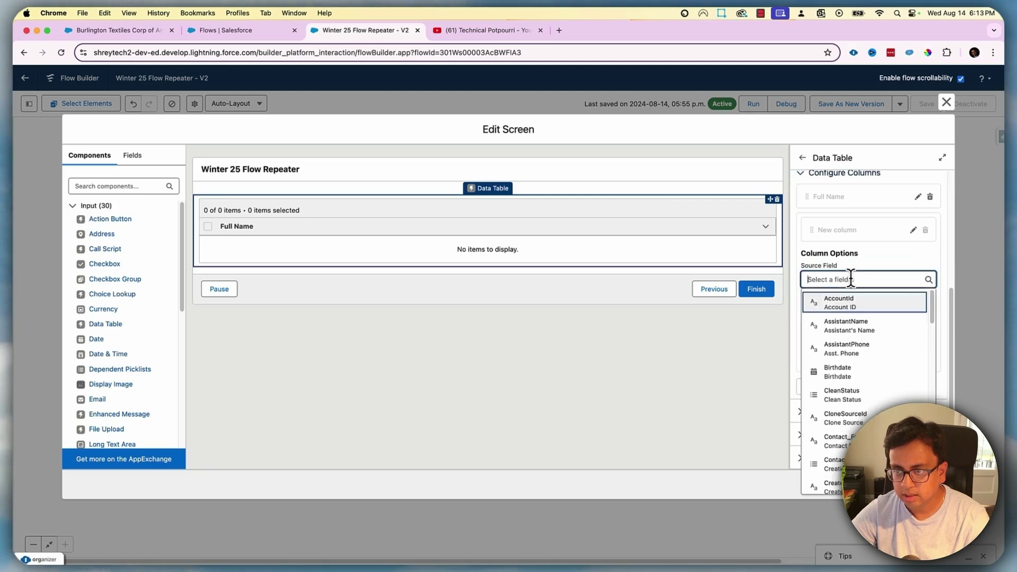
text(E)
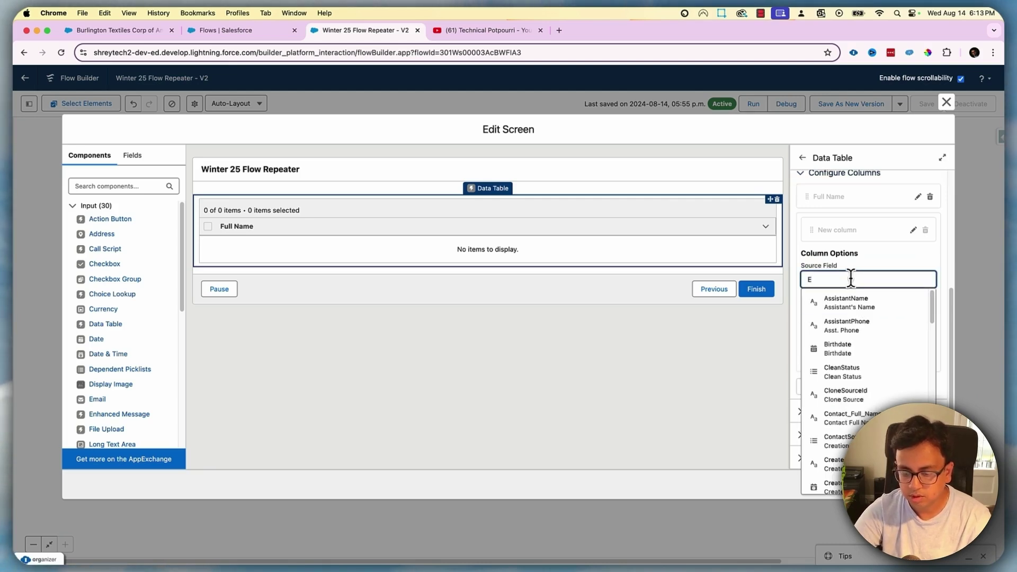
text(,)
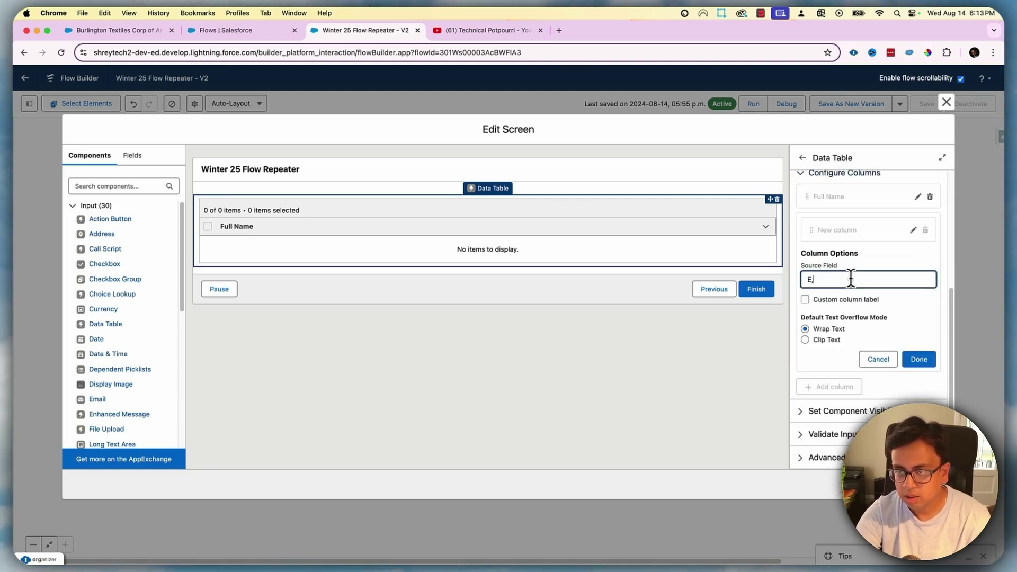
key(BackSpace)
text(mia)
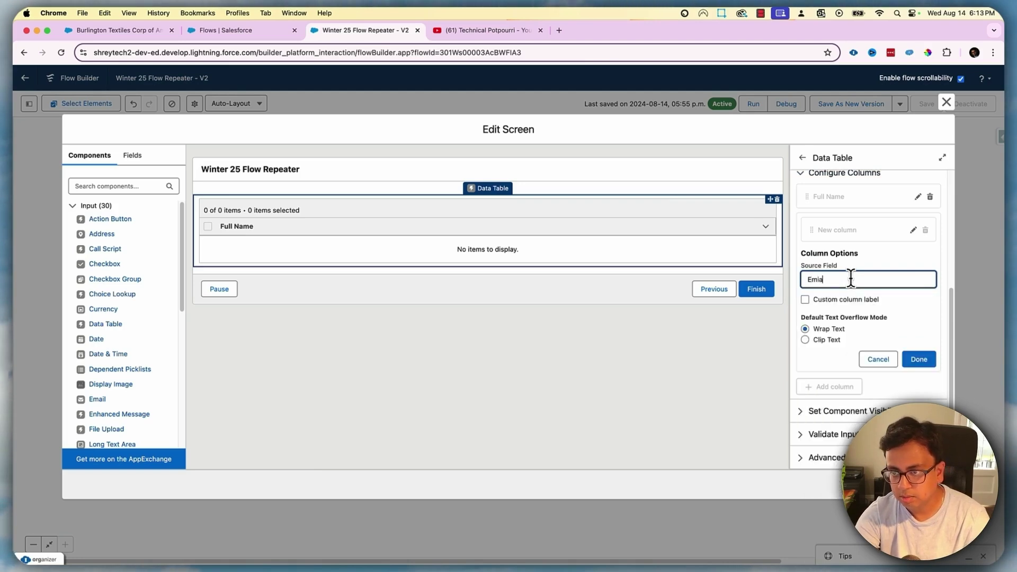
key(BackSpace)
key(BackSpace)
text(a)
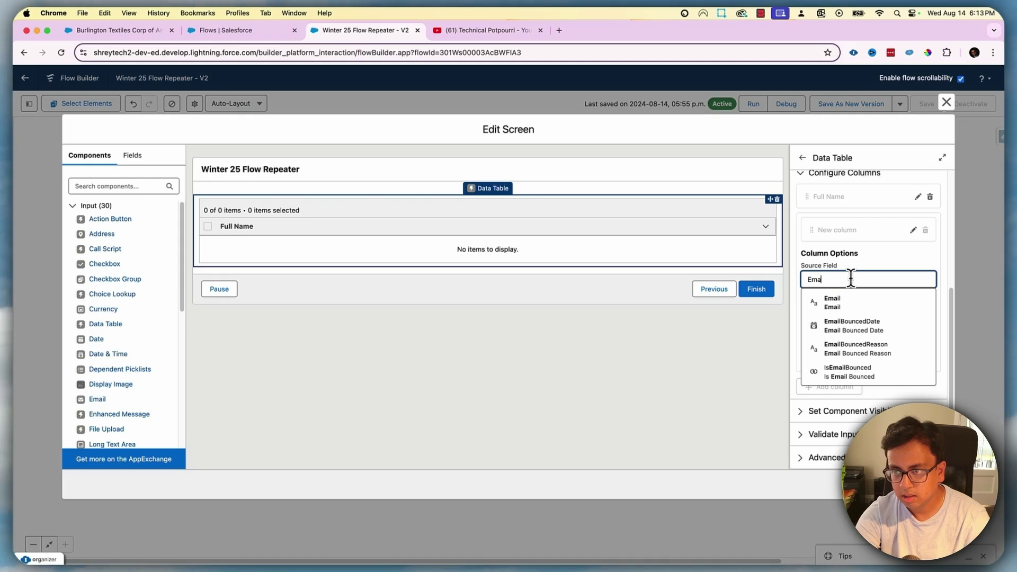
text(i)
click(832, 302)
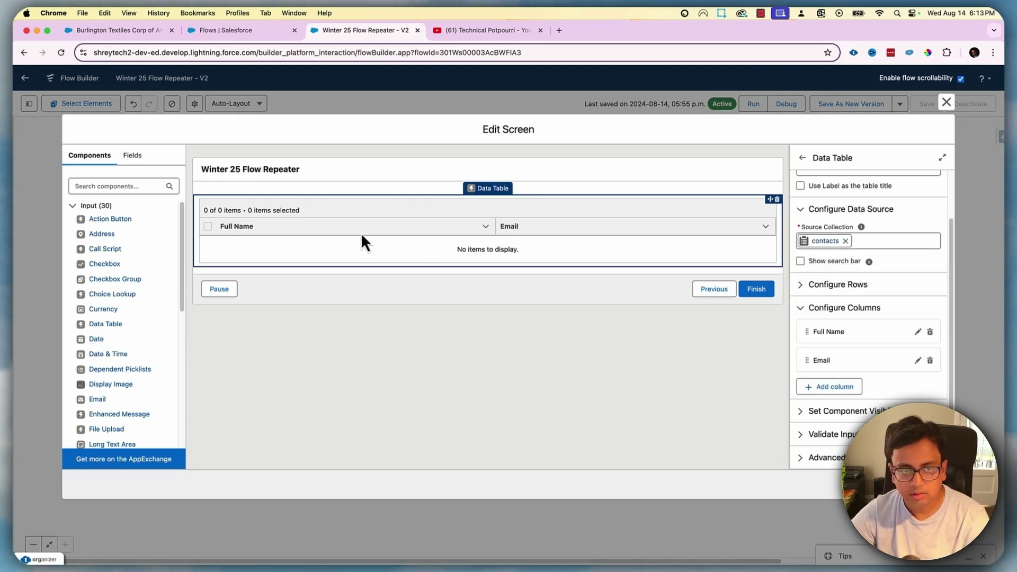
Keep the Email column, save the flow as version 3, and activate it
click(947, 102)
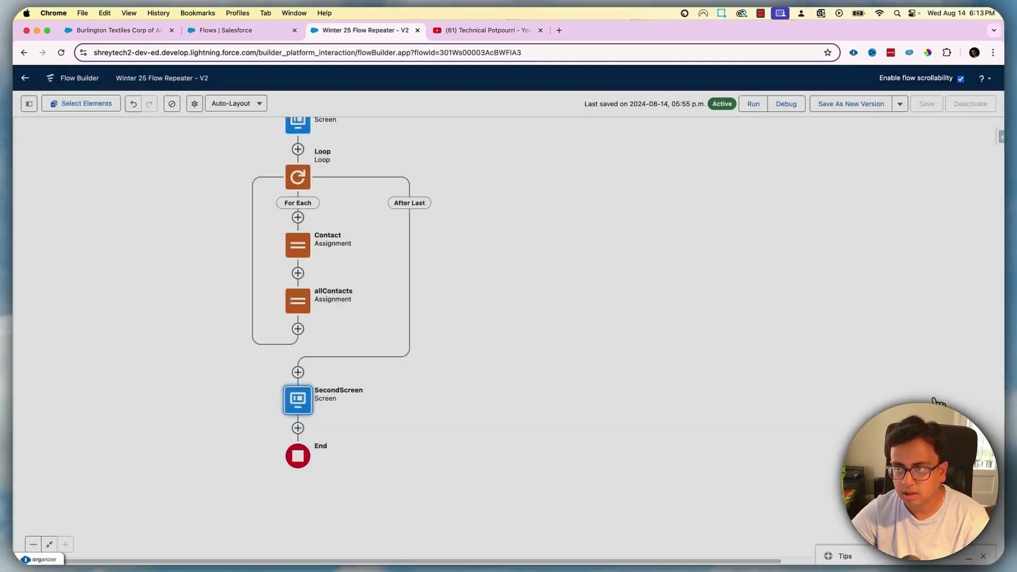
click(863, 103)
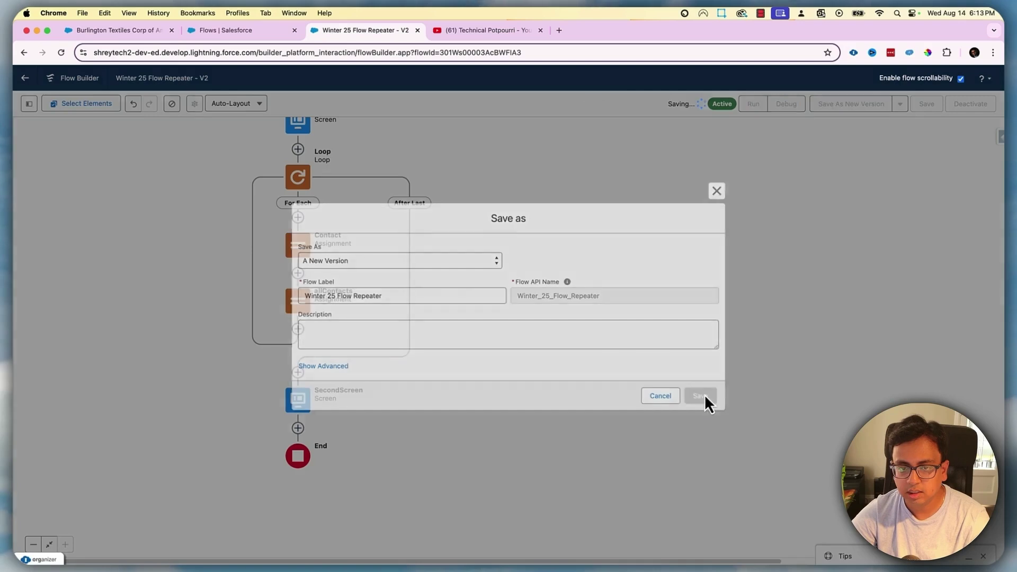
click(702, 396)
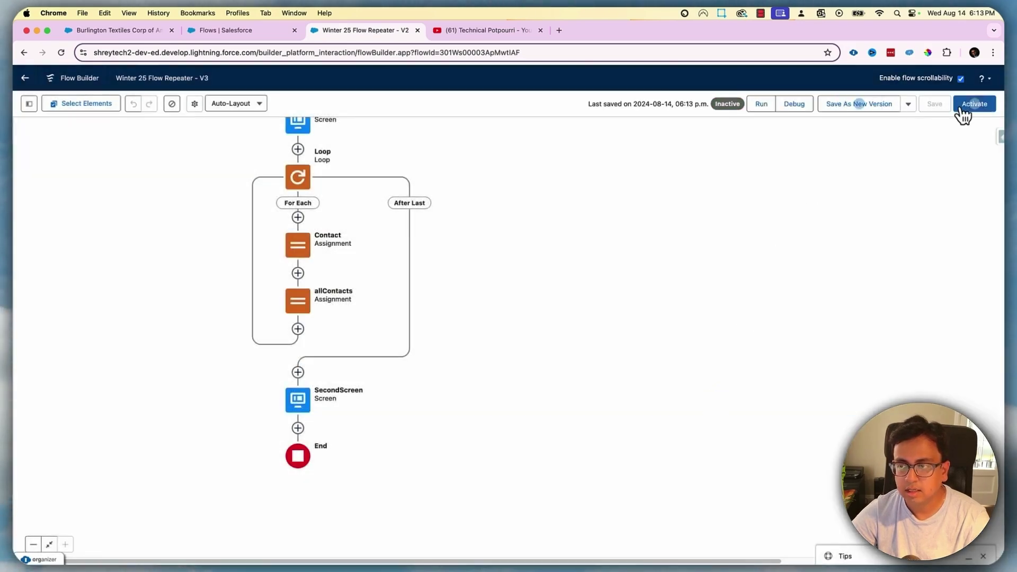
click(975, 106)
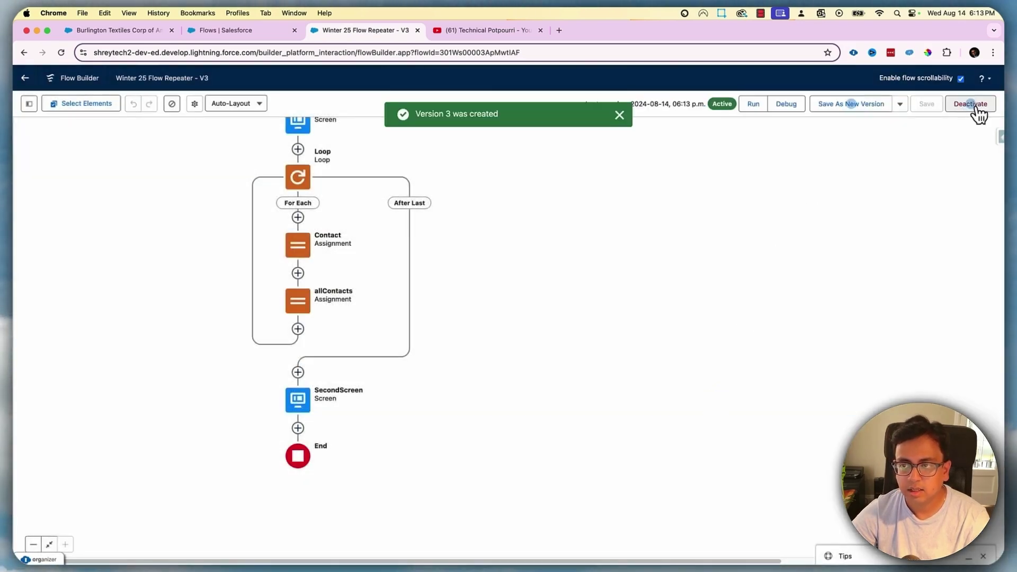
Go to the account browser tab and open the Recently Viewed Accounts list
click(147, 33)
scroll(183, 268, up, 10)
click(327, 103)
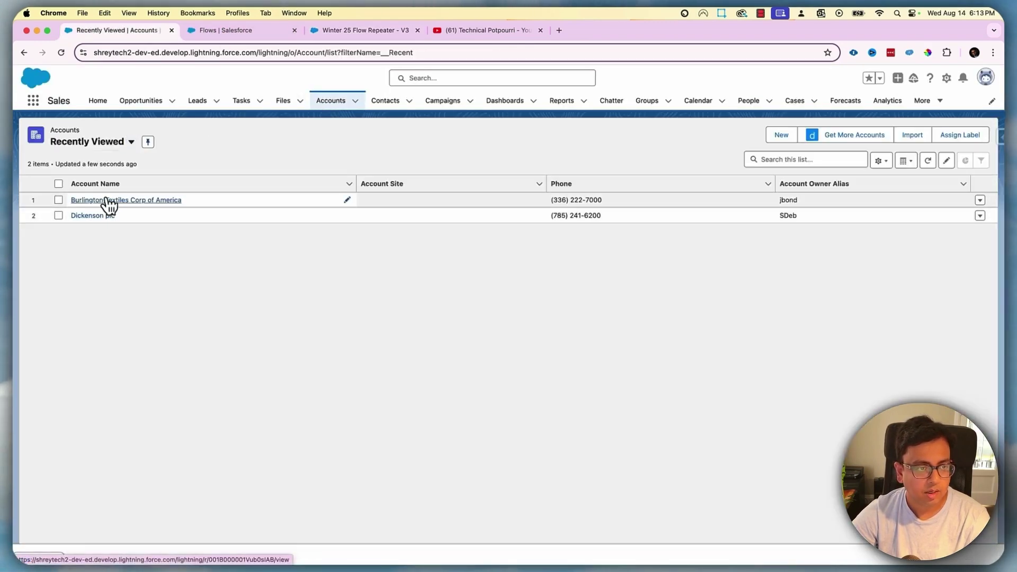
Open the Burlington Textiles account and its All Contacts flow
click(106, 200)
click(160, 236)
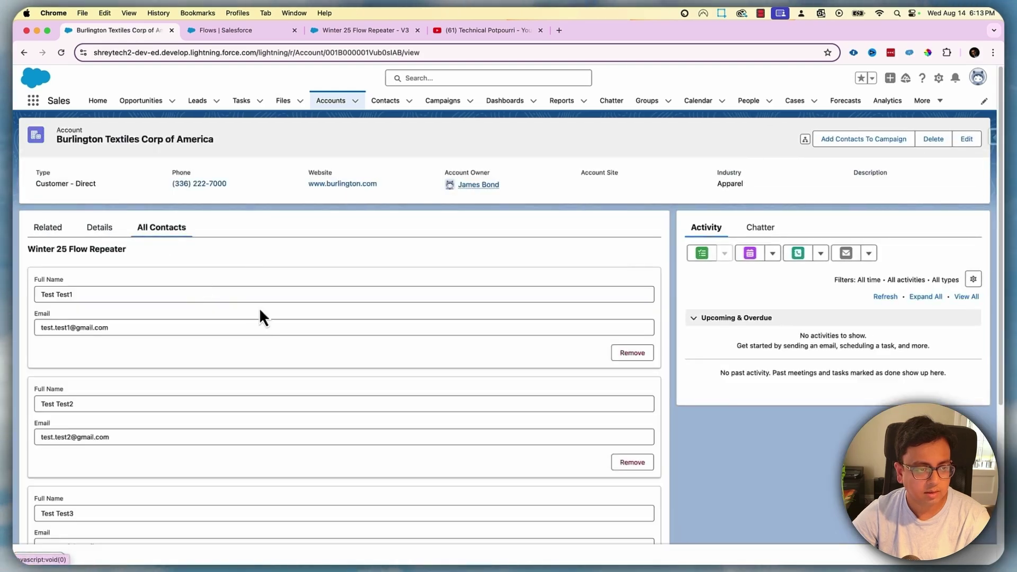
scroll(254, 293, down, 10)
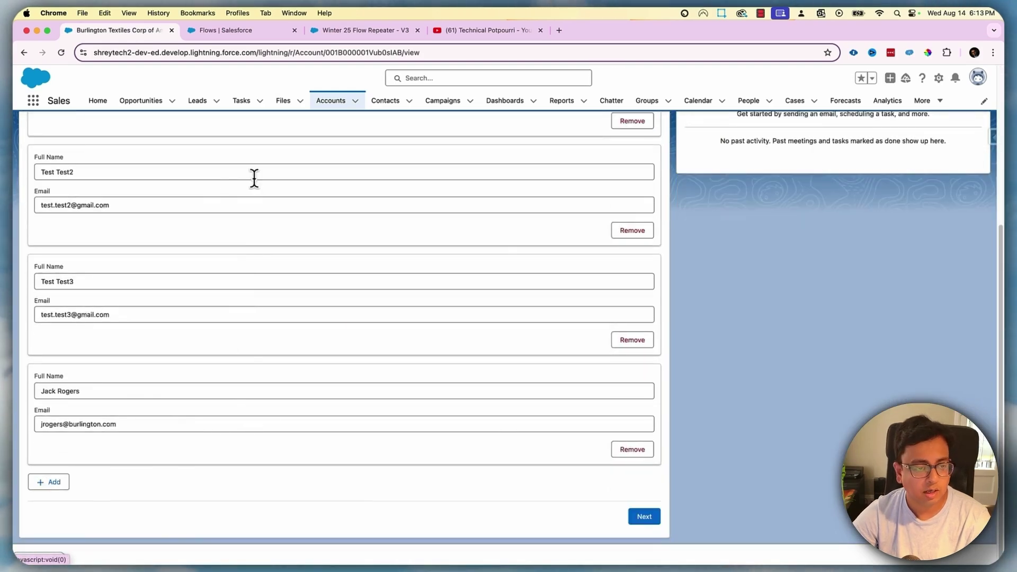
Add a fifth contact with full name and e-mail, advance to the contacts table, then return to Flow Builder
click(58, 482)
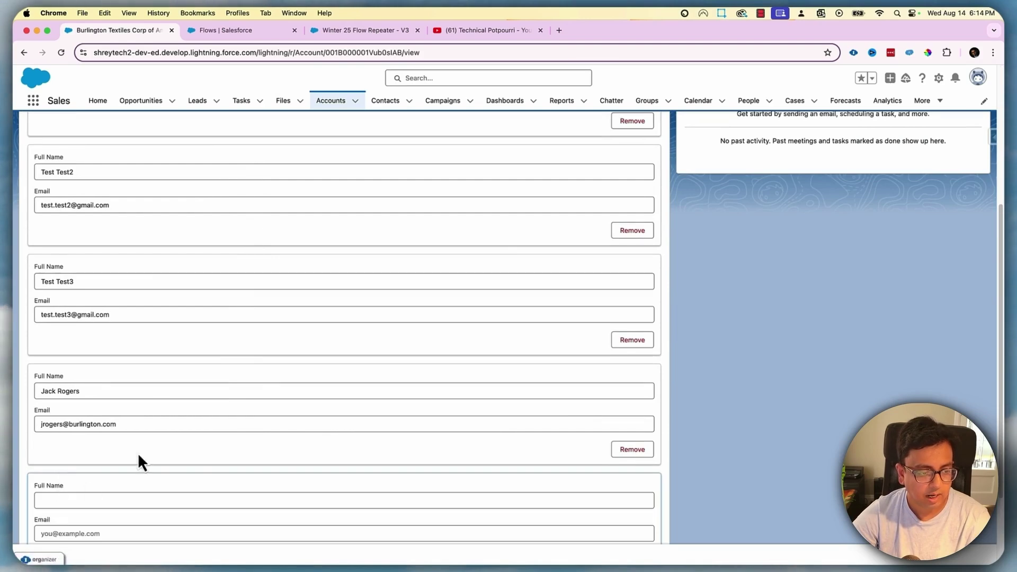
scroll(127, 434, down, 2)
click(126, 391)
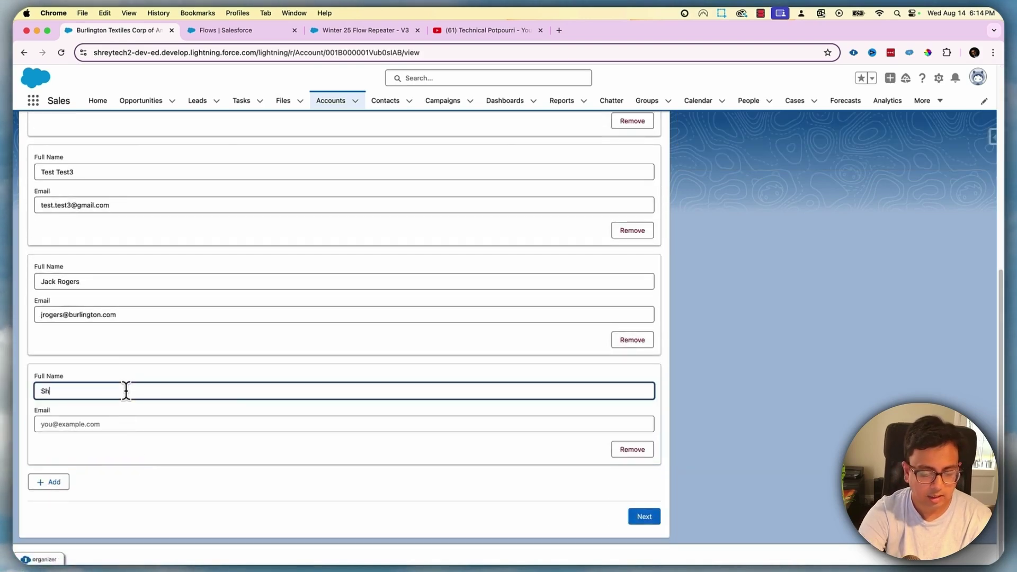
key(Tab)
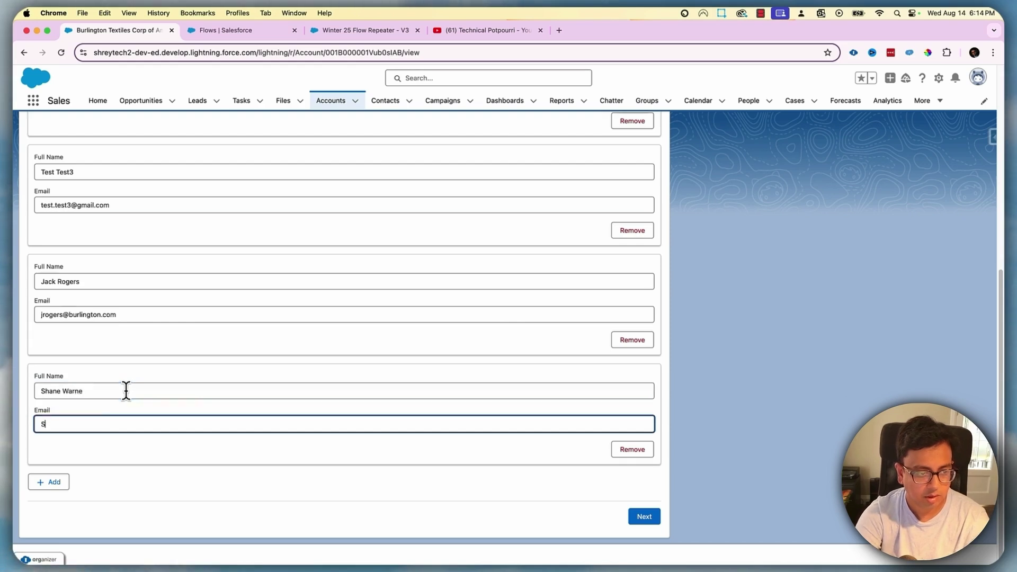
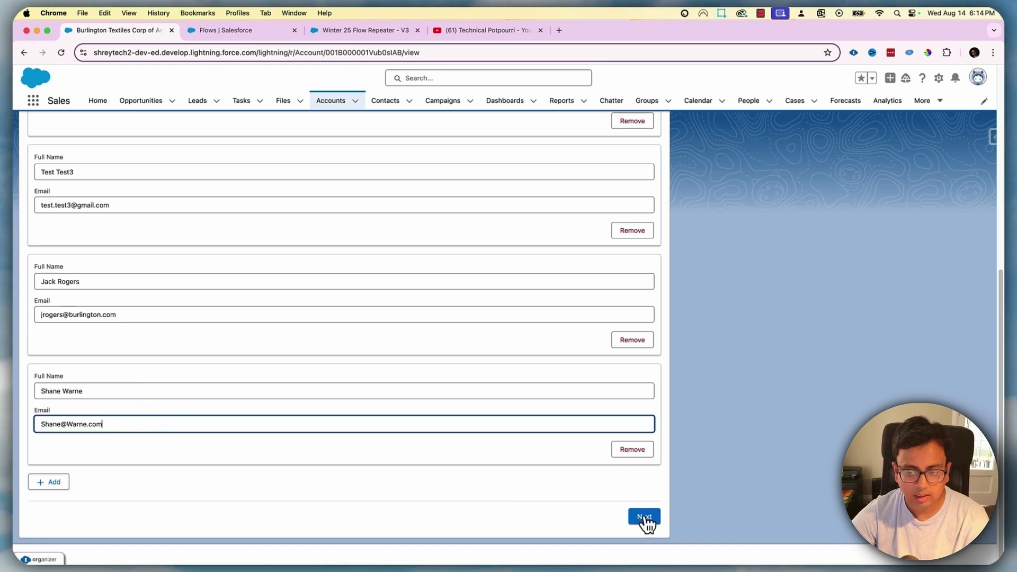
click(645, 518)
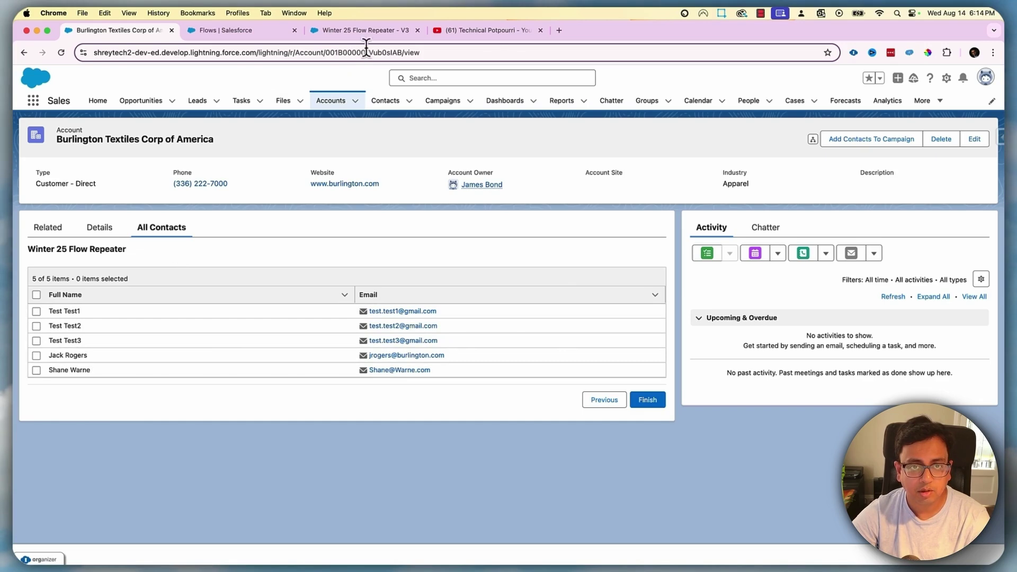
click(373, 30)
Set the Loop's collection variable to FirstScreen > ContactRepeater > Added Items
click(306, 181)
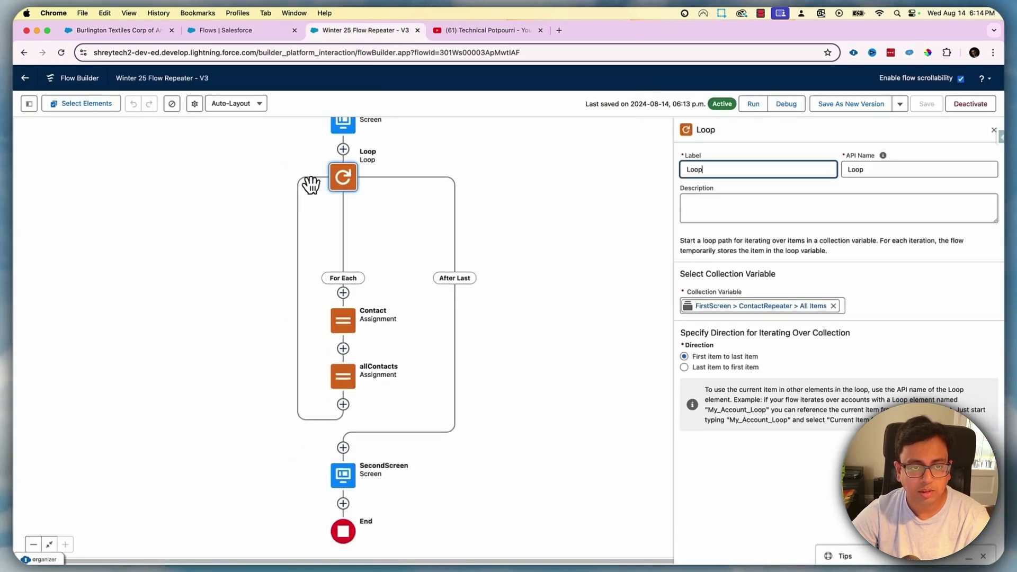
click(816, 312)
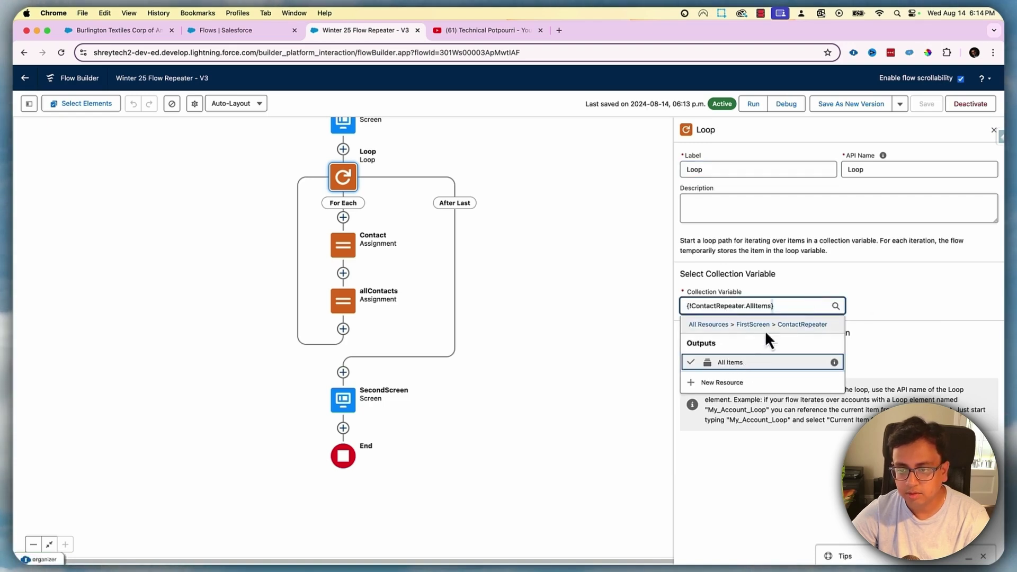
key(BackSpace)
key(BackSpace)
key(BackSpace)
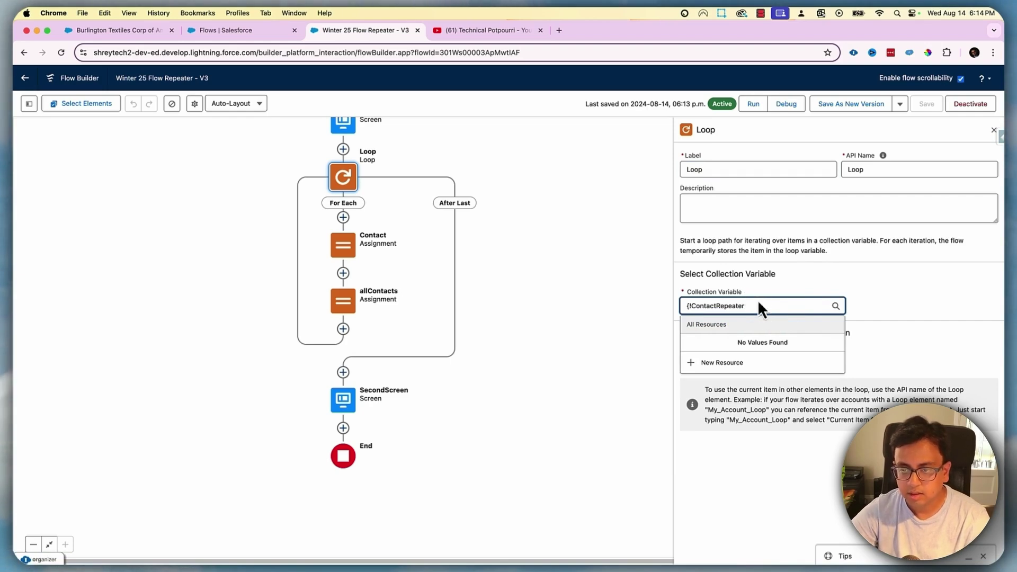
text(})
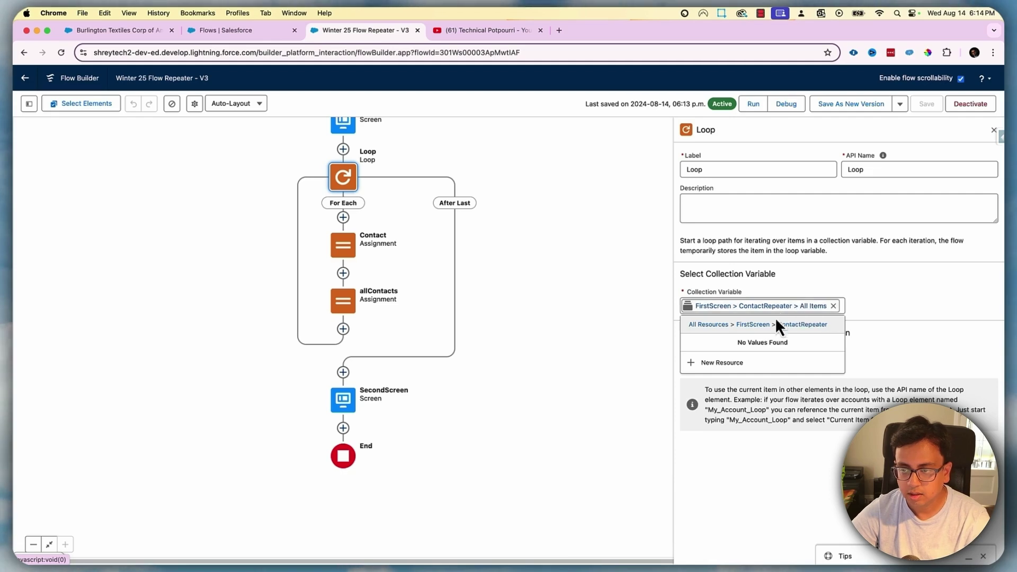
click(772, 307)
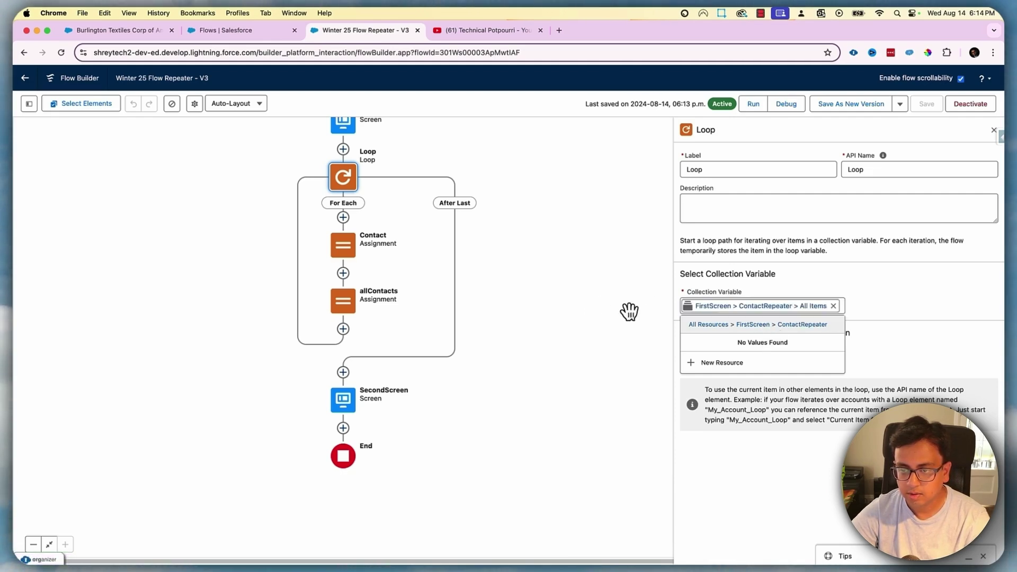
click(763, 324)
click(758, 364)
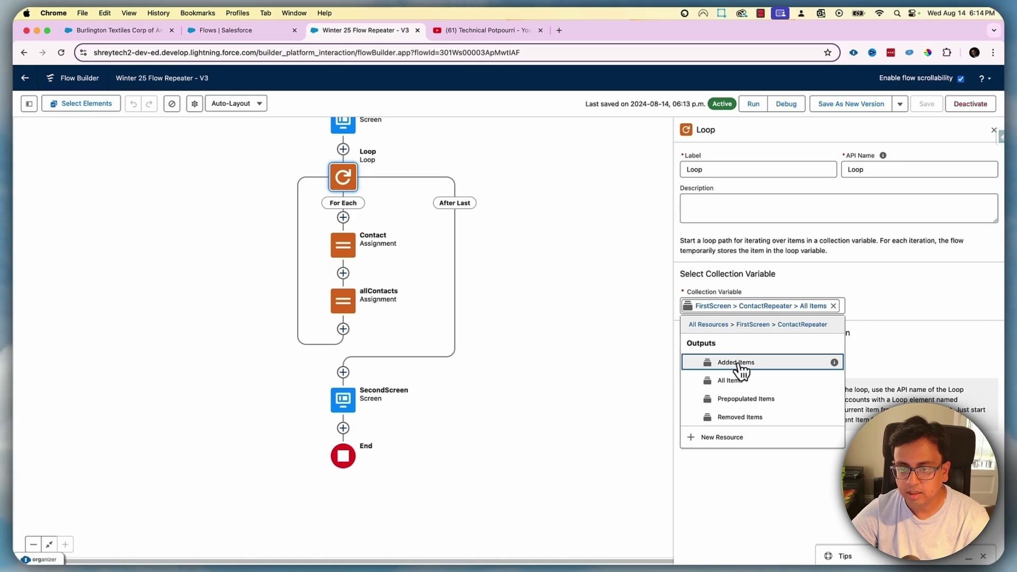
click(741, 366)
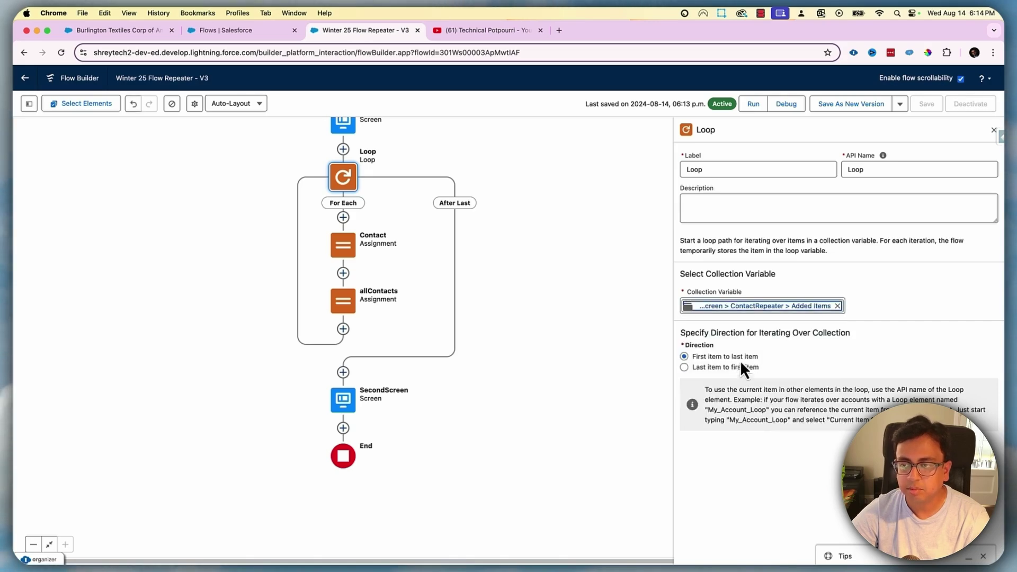
Save the flow as version 4 and activate it
click(856, 104)
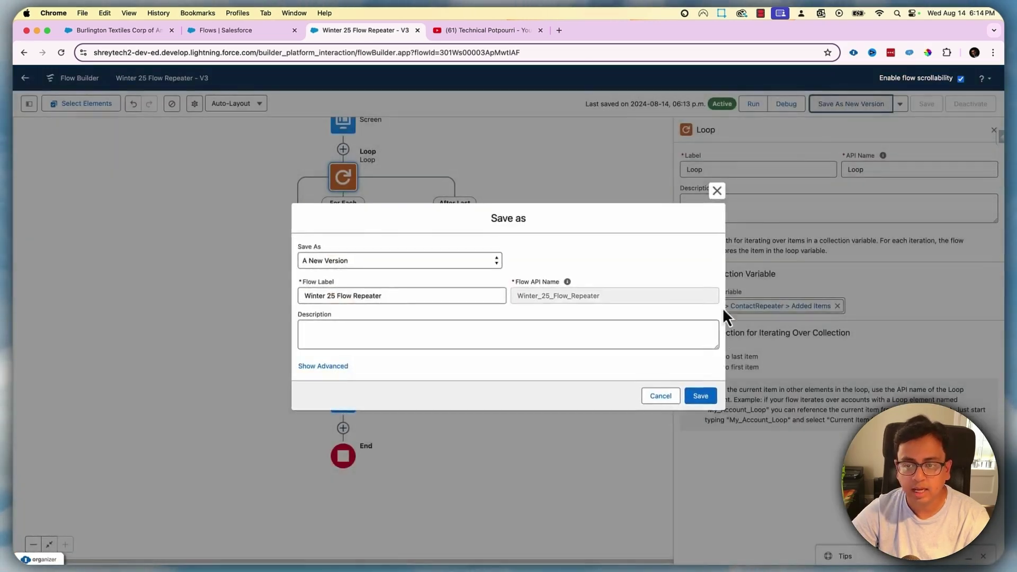
click(699, 397)
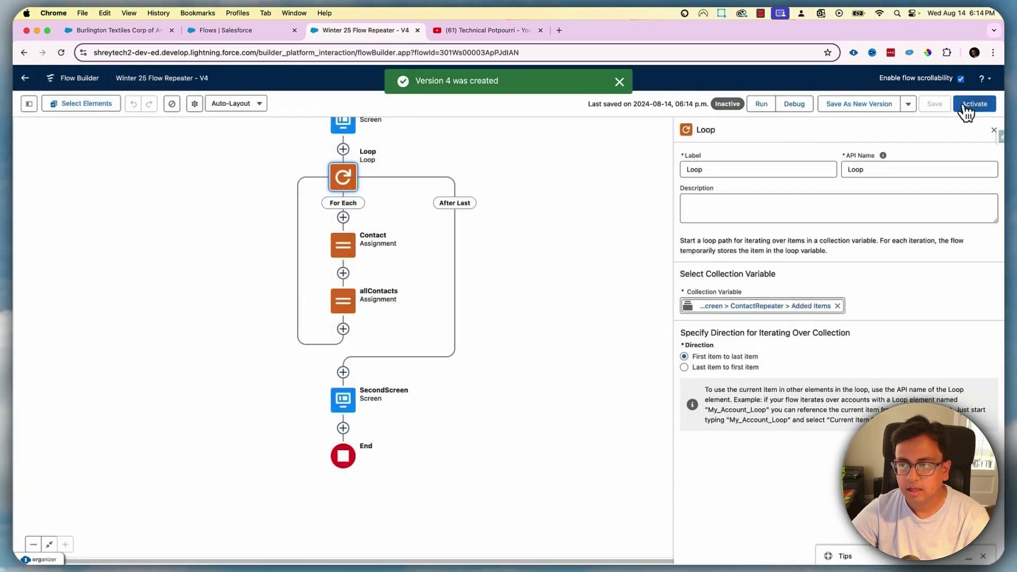
click(965, 106)
Reload the Burlington Textiles account page and open its All Contacts flow
click(144, 31)
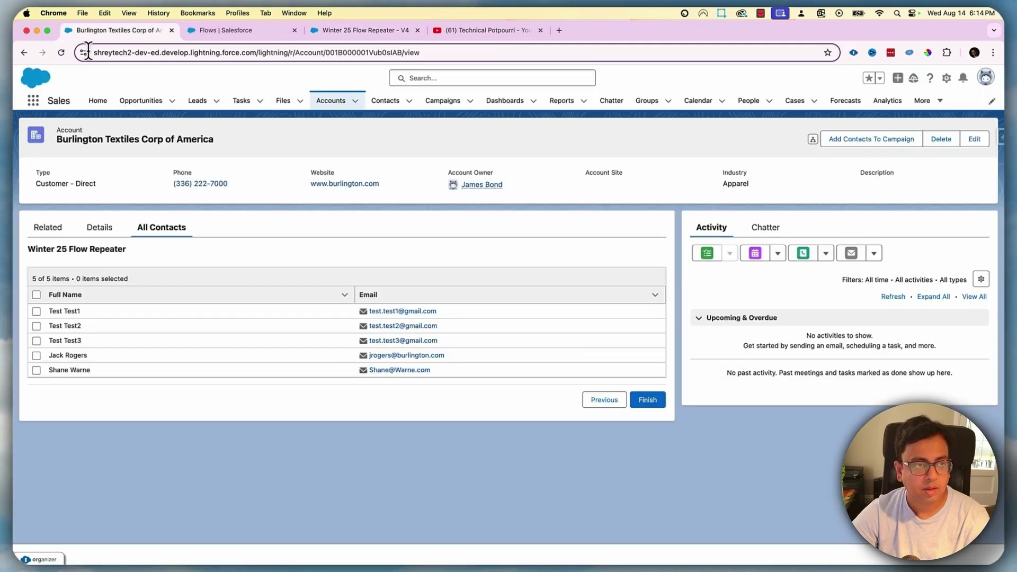
click(58, 54)
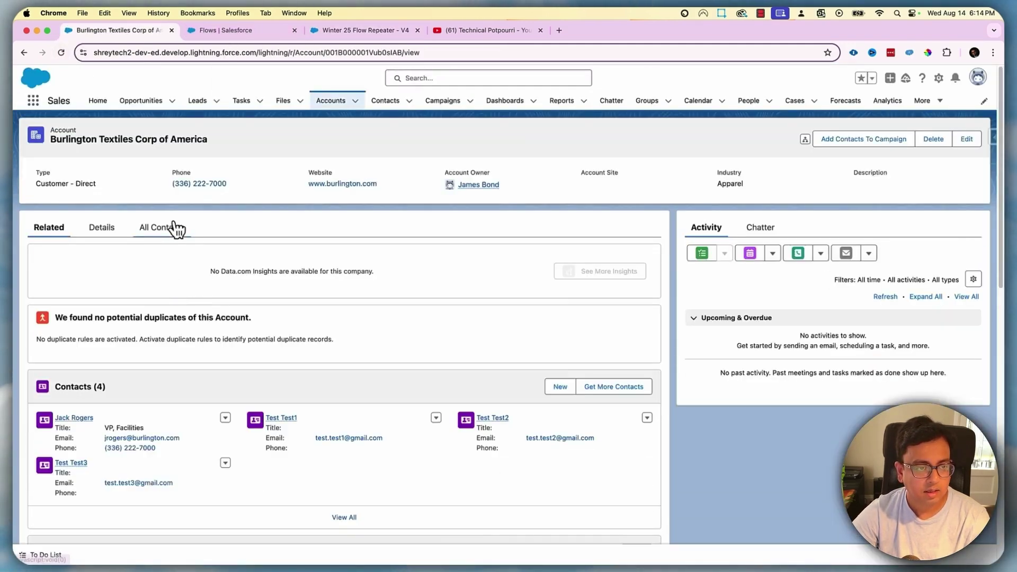
click(176, 229)
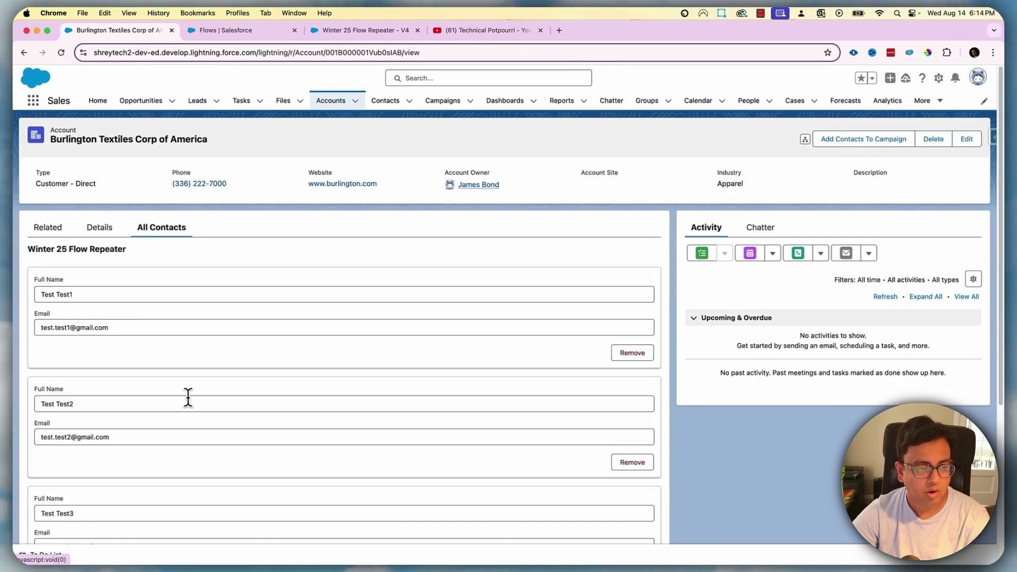
scroll(118, 441, down, 5)
Add one contact entry with full name and e-mail, submit to the results table, then return to Flow Builder
click(53, 483)
scroll(133, 479, down, 2)
click(109, 390)
text(Shane Warne)
key(Tab)
text(Sha)
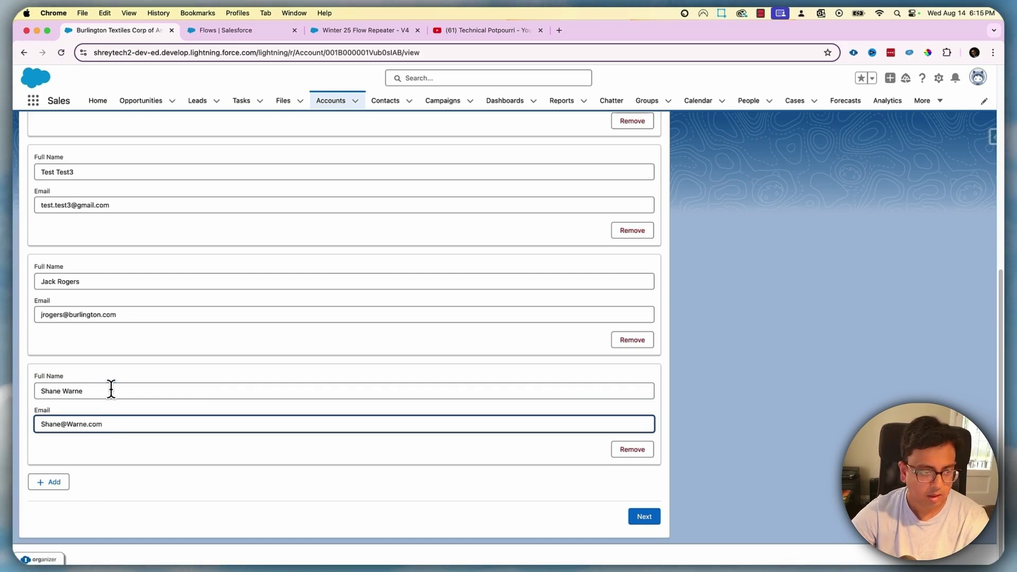
click(647, 518)
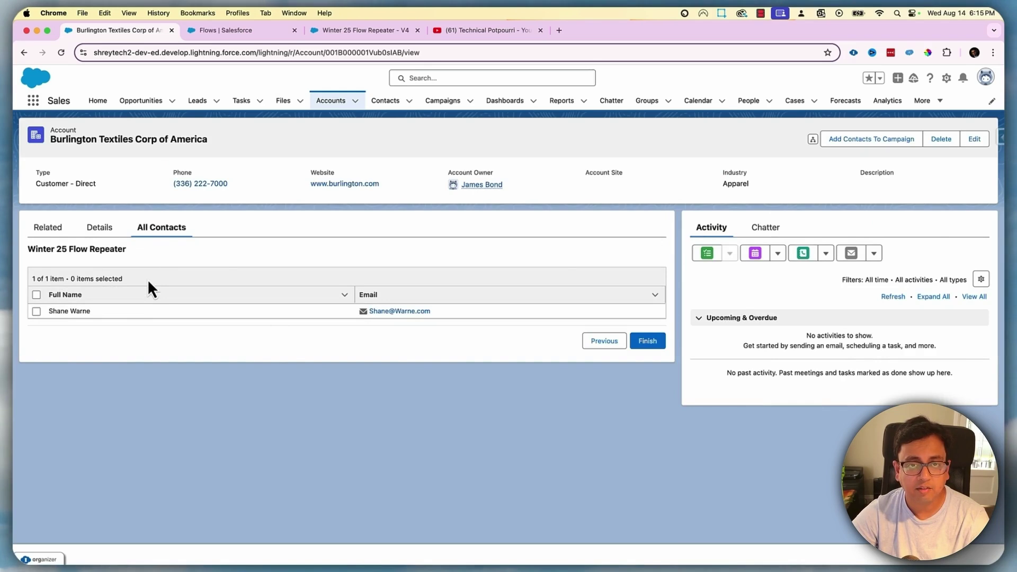
click(332, 32)
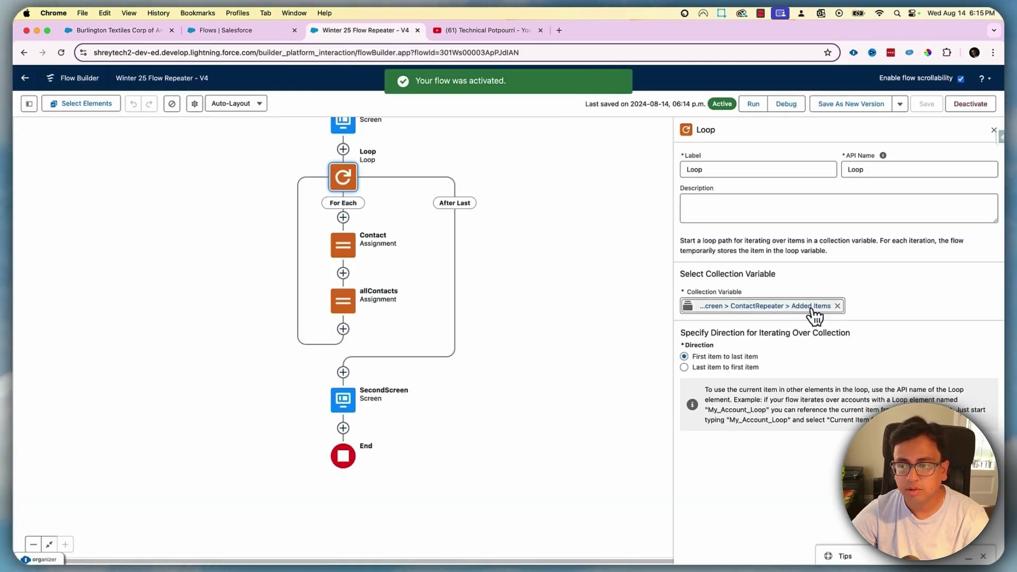
Set the Loop's collection variable to FirstScreen > ContactRepeater > Prepopulated Items
click(743, 305)
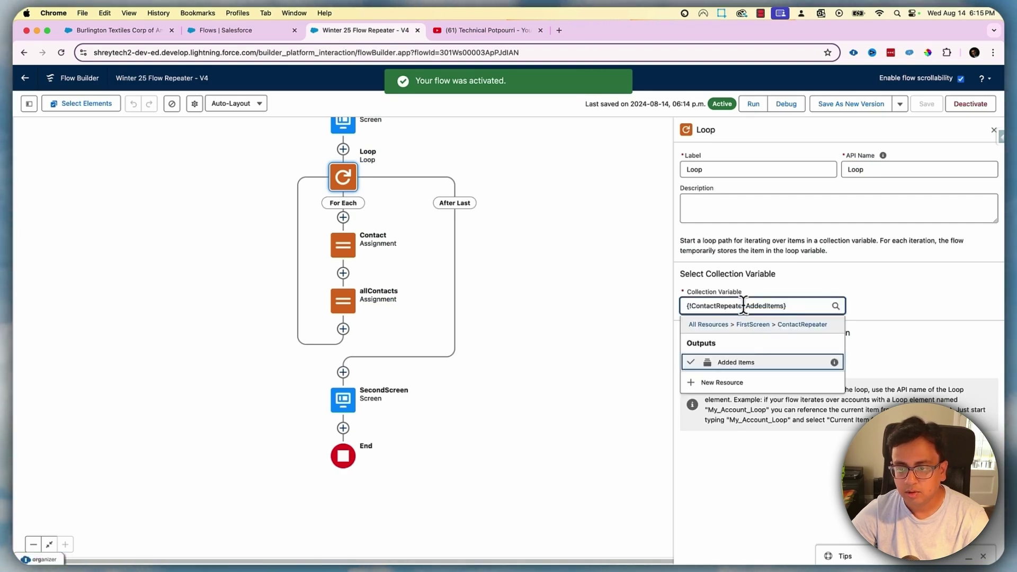
click(753, 324)
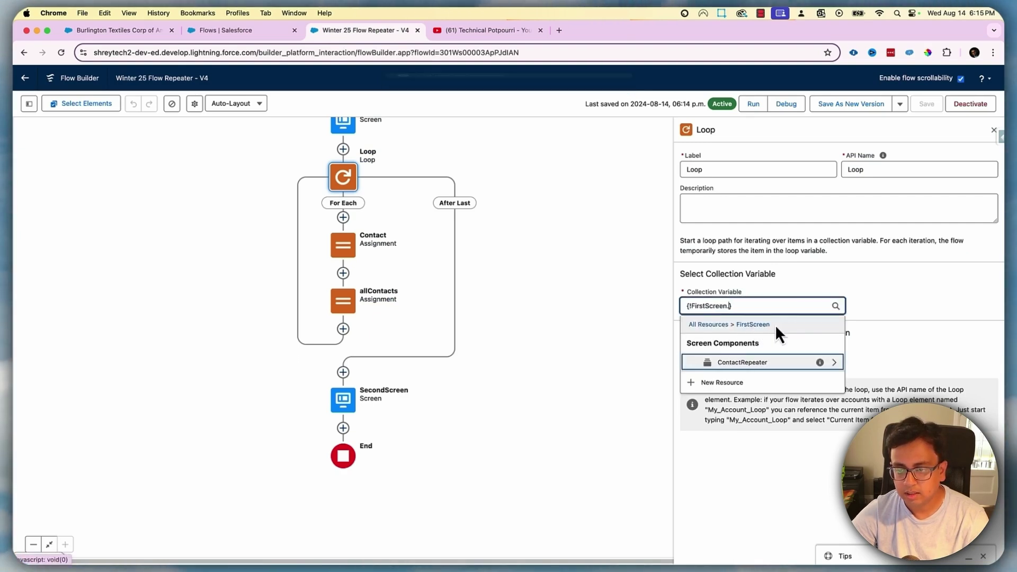
click(775, 370)
click(769, 400)
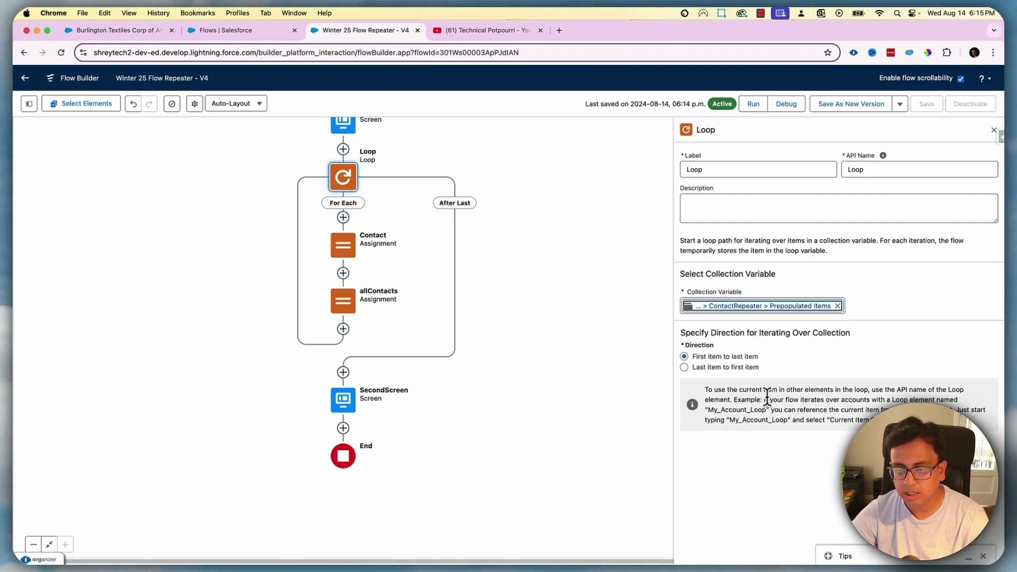
Save the flow as version 5, activate it, and go back to the account page
click(857, 104)
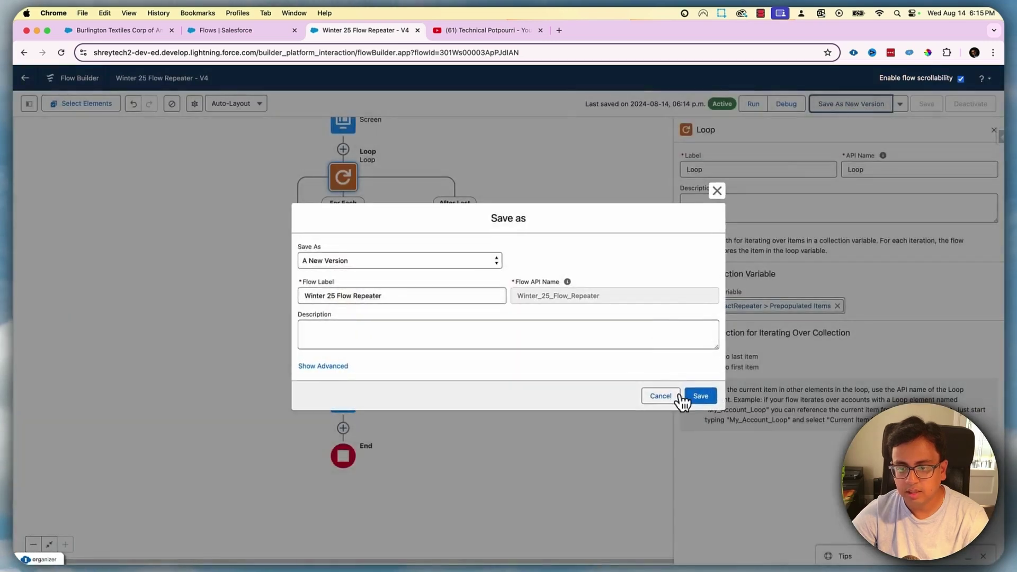
click(701, 396)
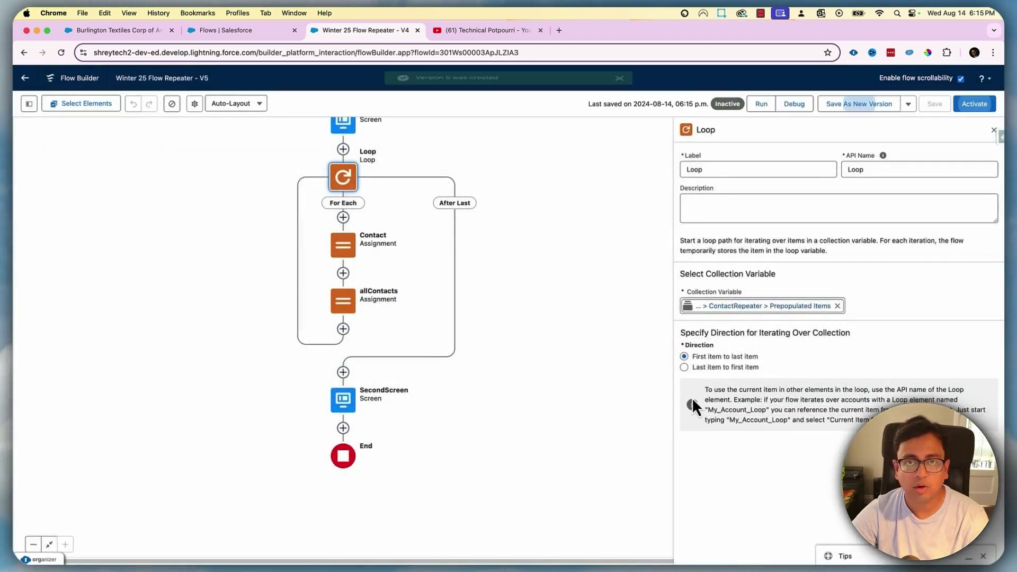
click(974, 104)
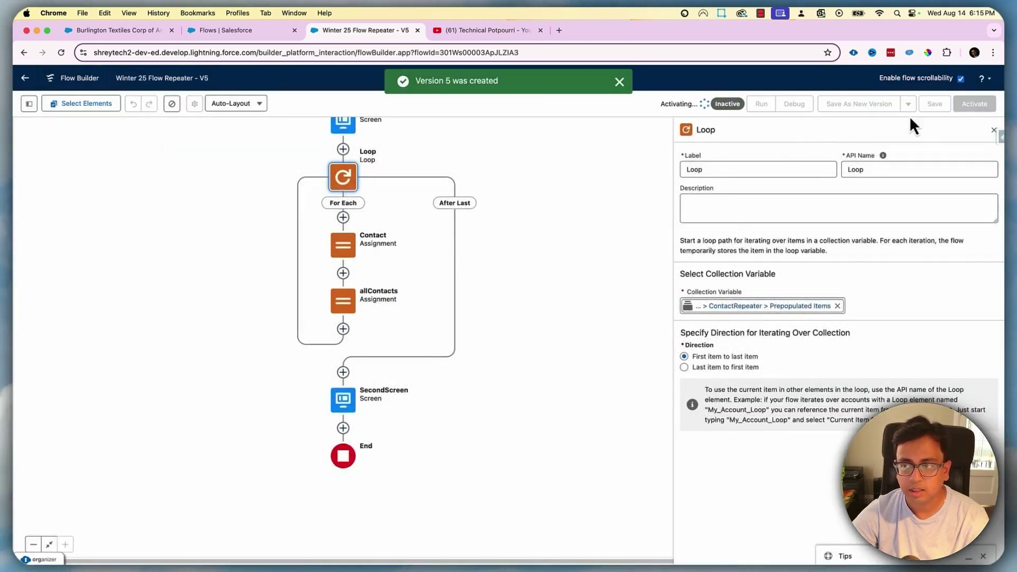
click(119, 30)
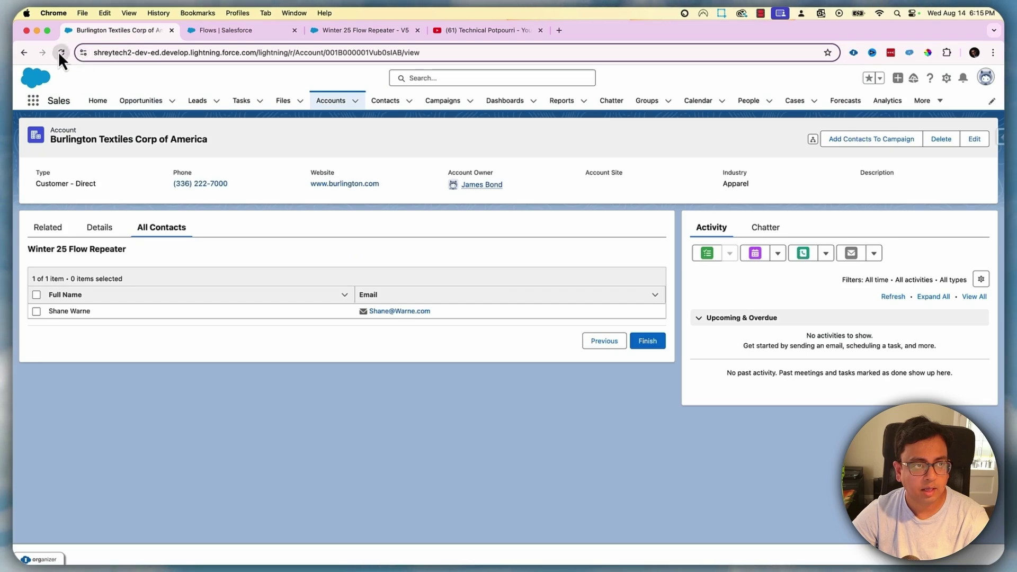
Reload the account page, confirm version 5 is active, and reopen the All Contacts flow
click(60, 52)
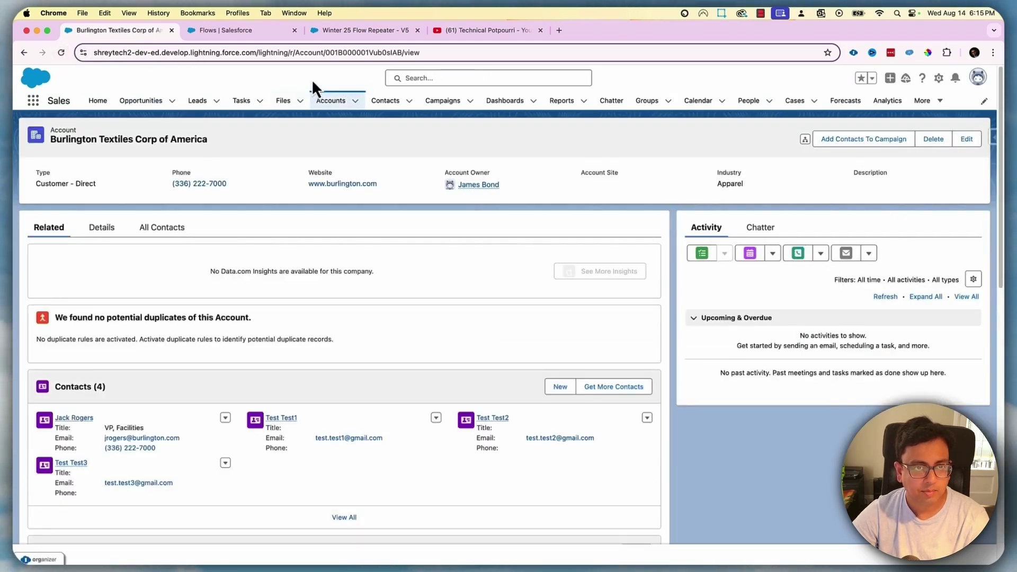
click(349, 30)
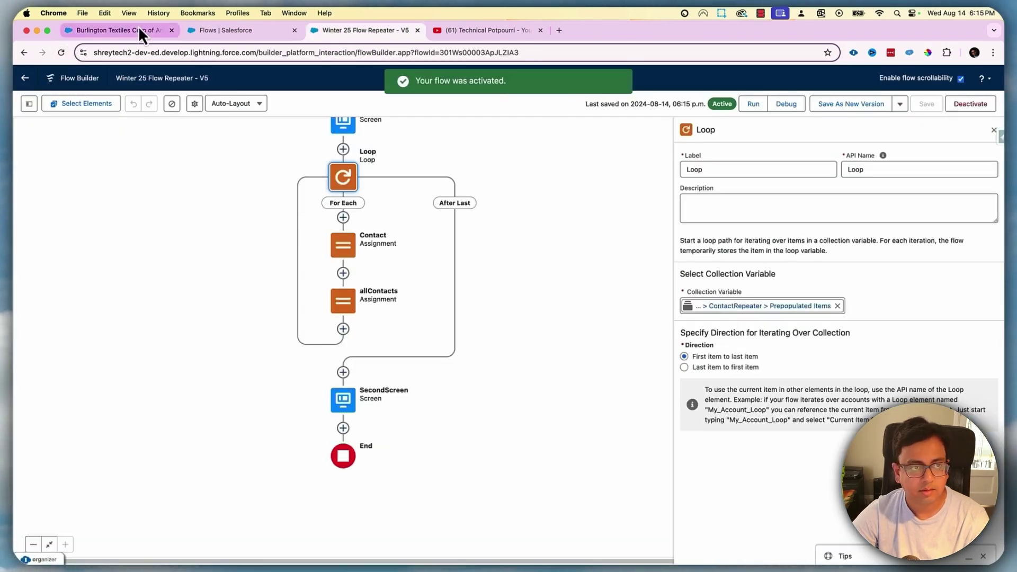
click(138, 27)
click(162, 228)
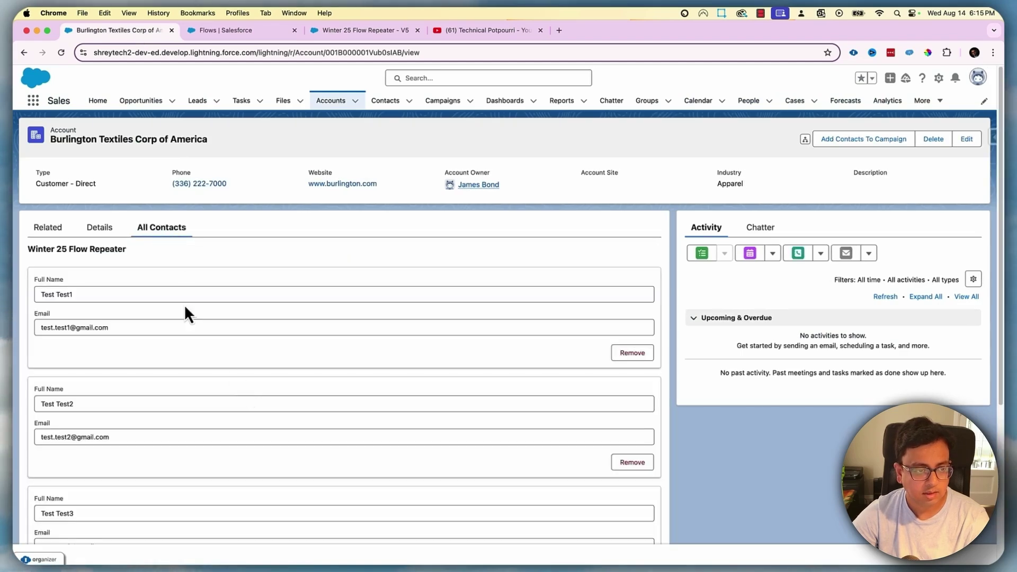
scroll(185, 313, down, 10)
Add a contact with full name and e-mail, advance to the results table, then return to Flow Builder
click(54, 483)
click(86, 498)
text(Shane Warne)
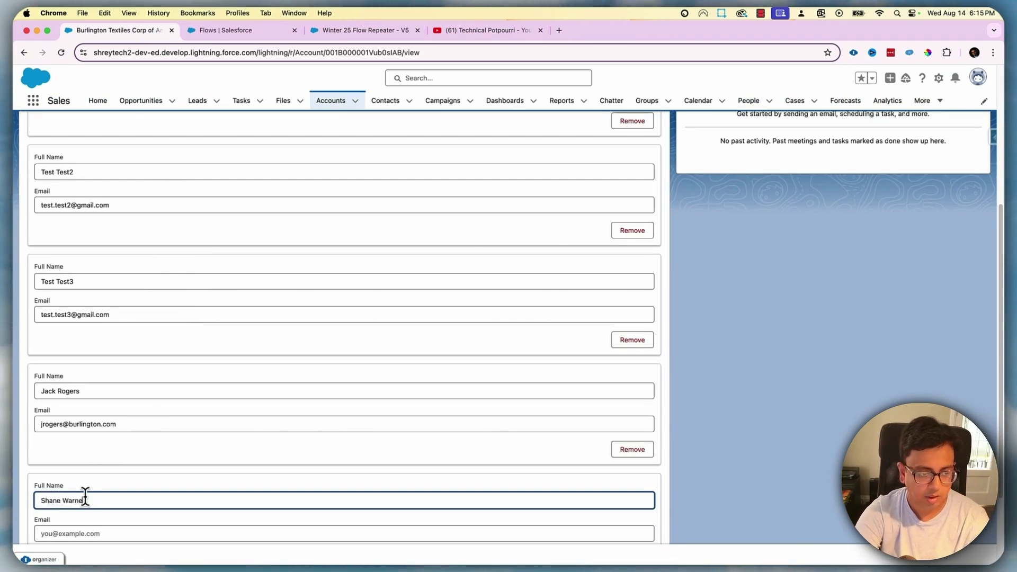
key(Tab)
scroll(211, 466, down, 3)
click(645, 517)
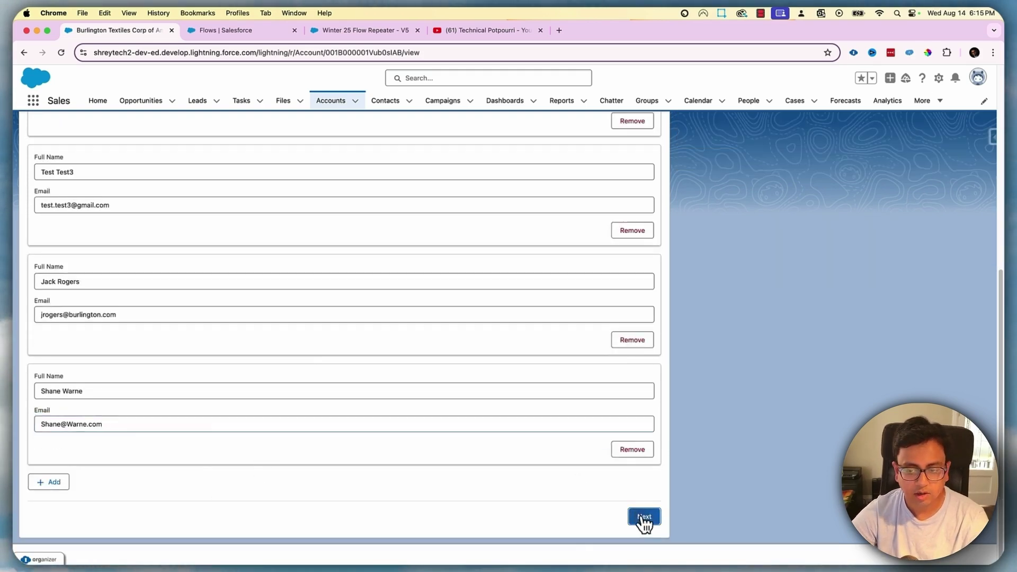
scroll(93, 233, up, 3)
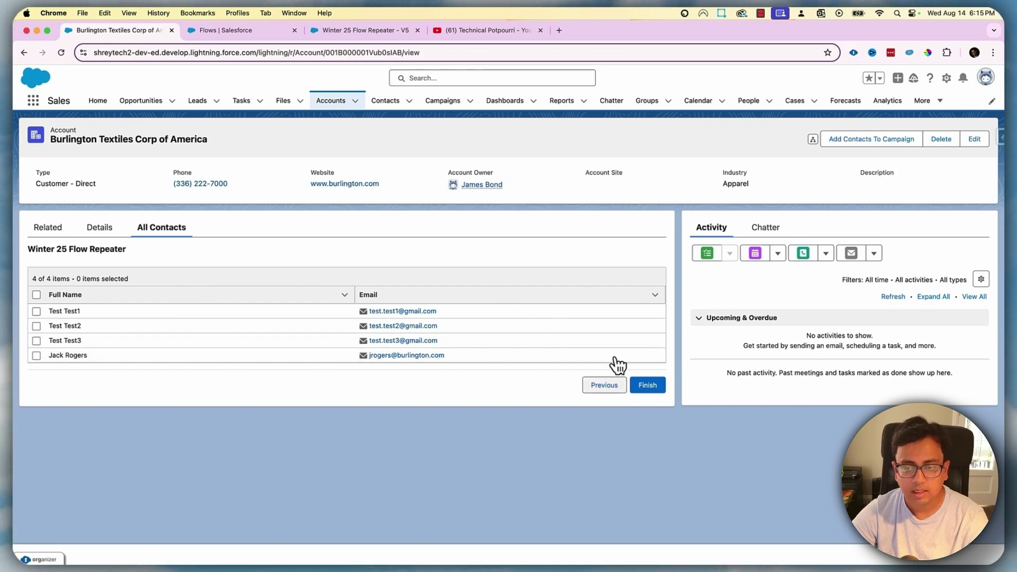
click(384, 30)
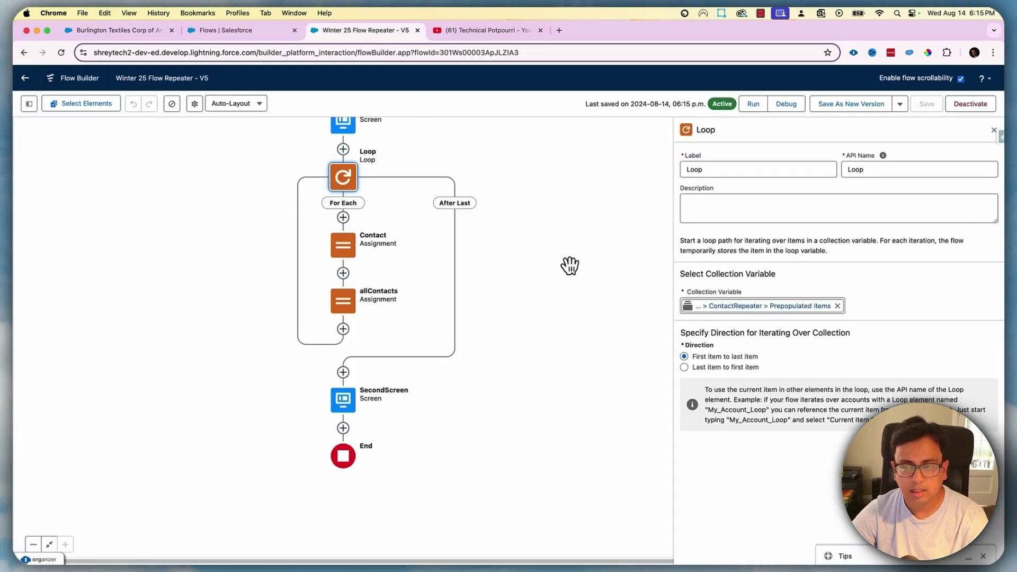
Point the Loop's collection variable at ContactRepeater's Removed Items
click(750, 307)
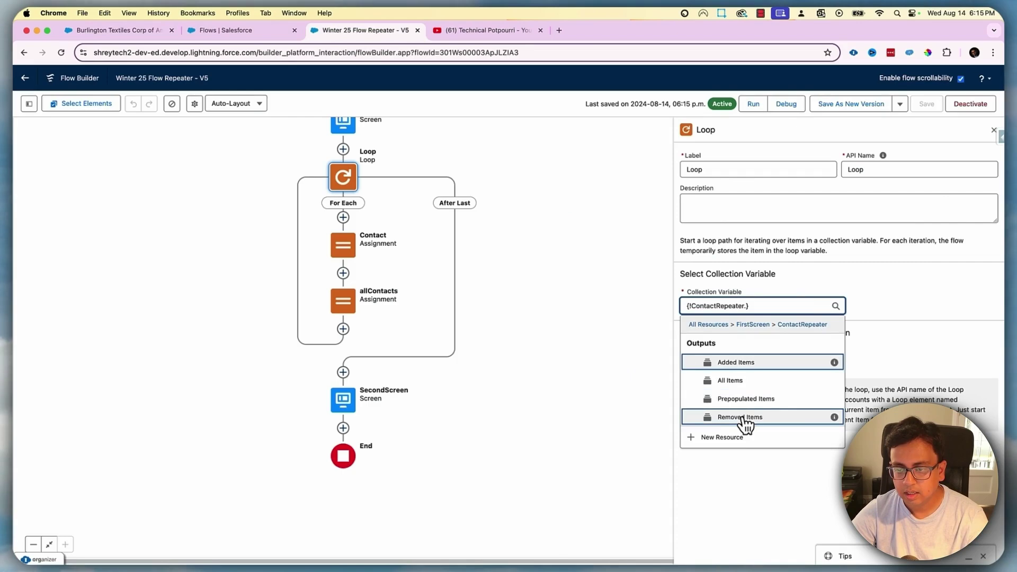
click(742, 418)
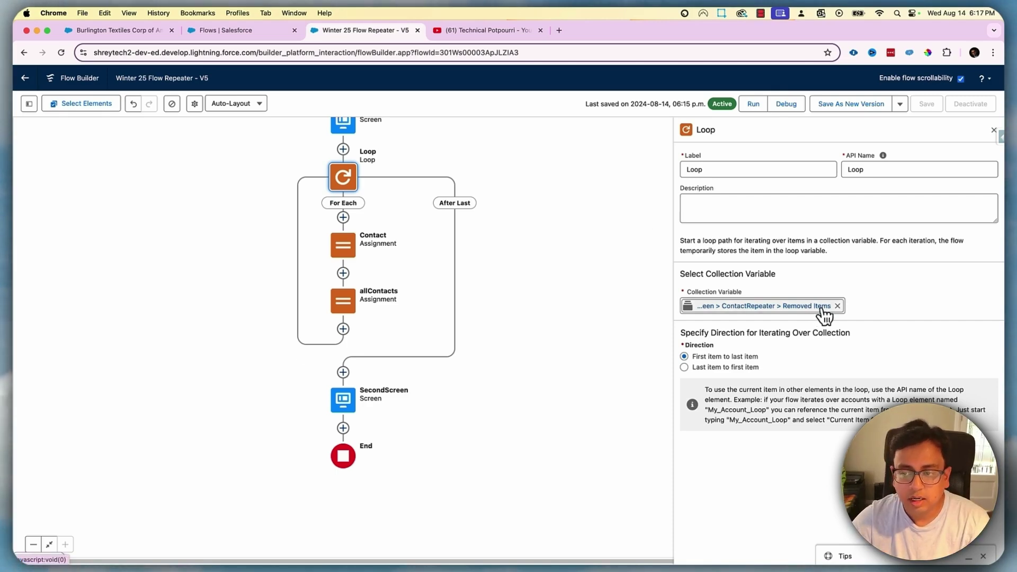
Make the Contact assignment set Contact ID from the loop item's Id and delete the email row
double_click(340, 253)
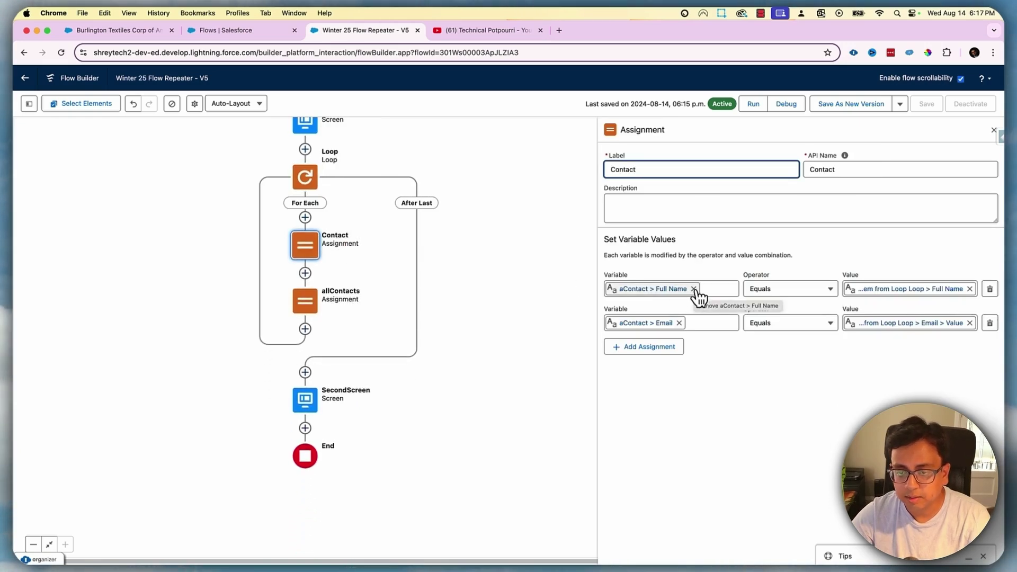
click(672, 289)
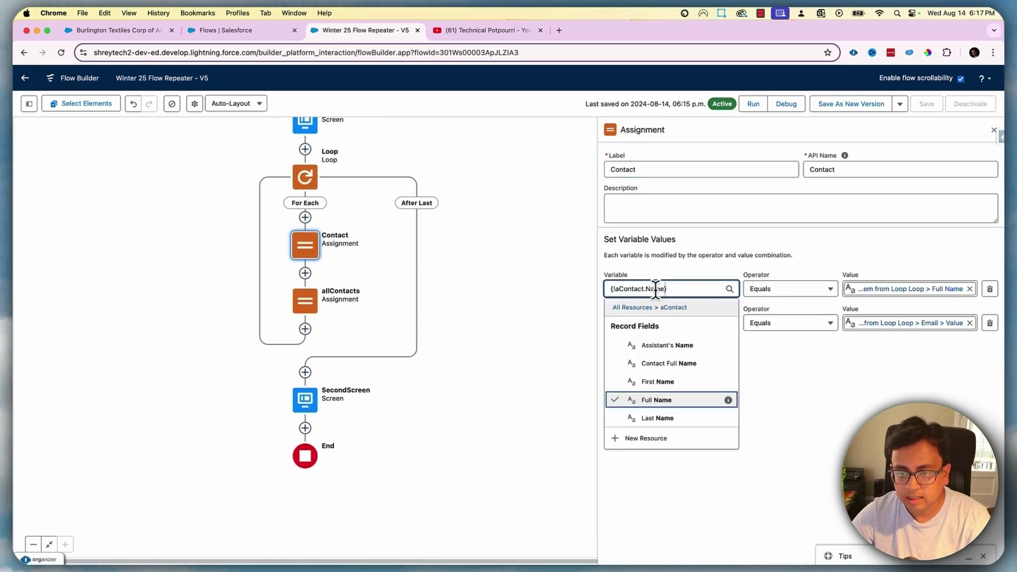
text(Id)
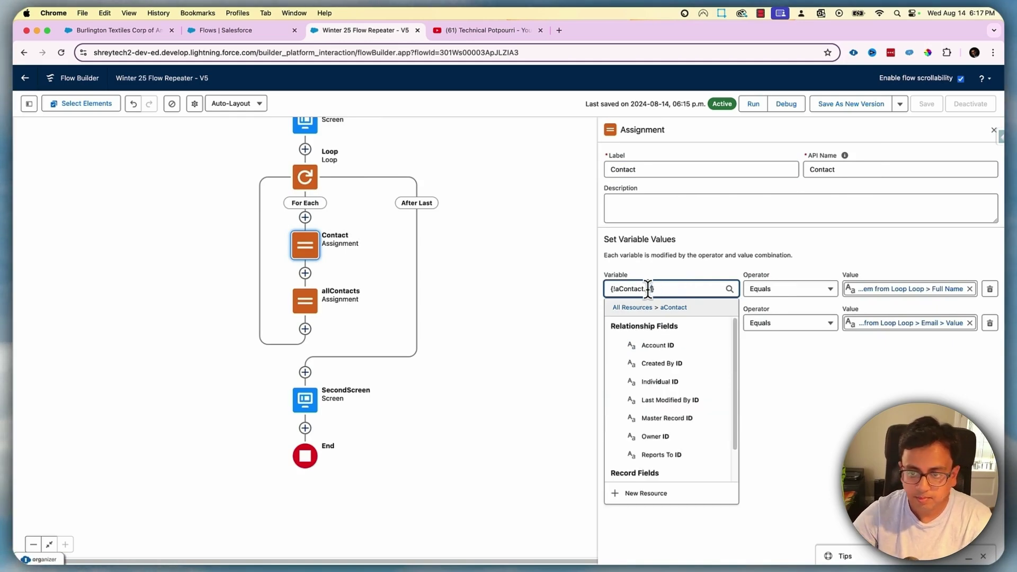
scroll(666, 445, down, 1)
click(665, 455)
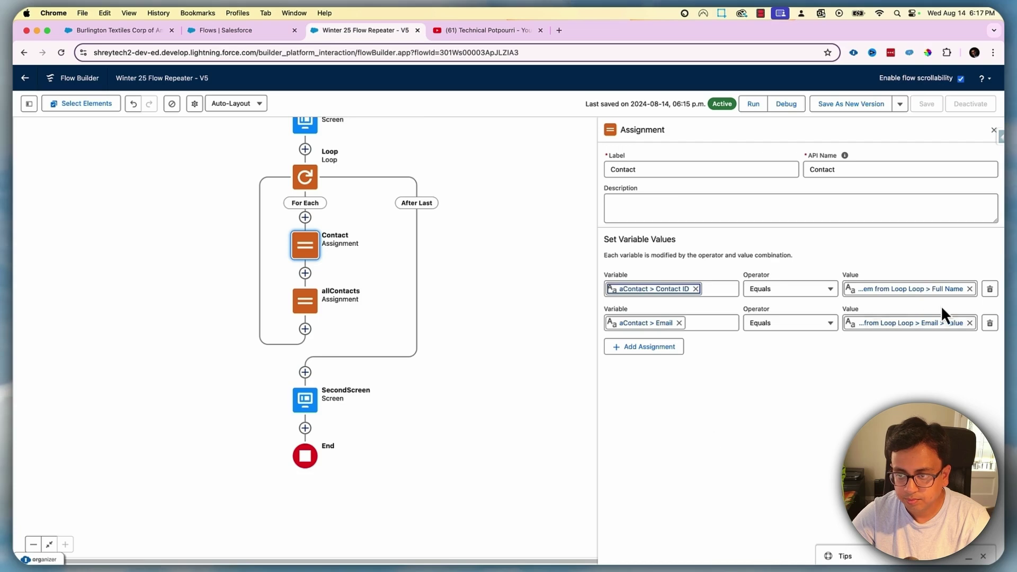
click(935, 289)
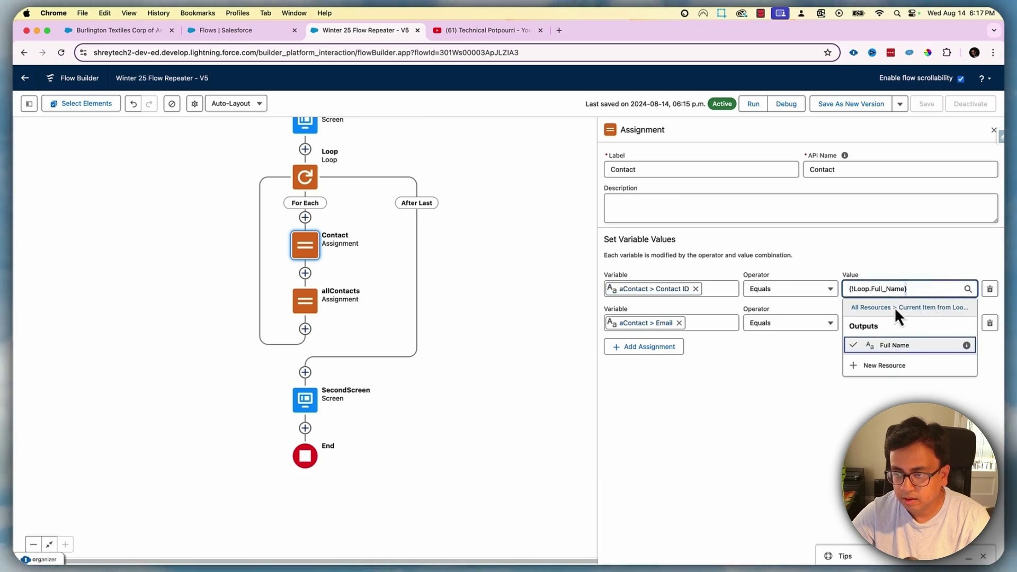
key(BackSpace)
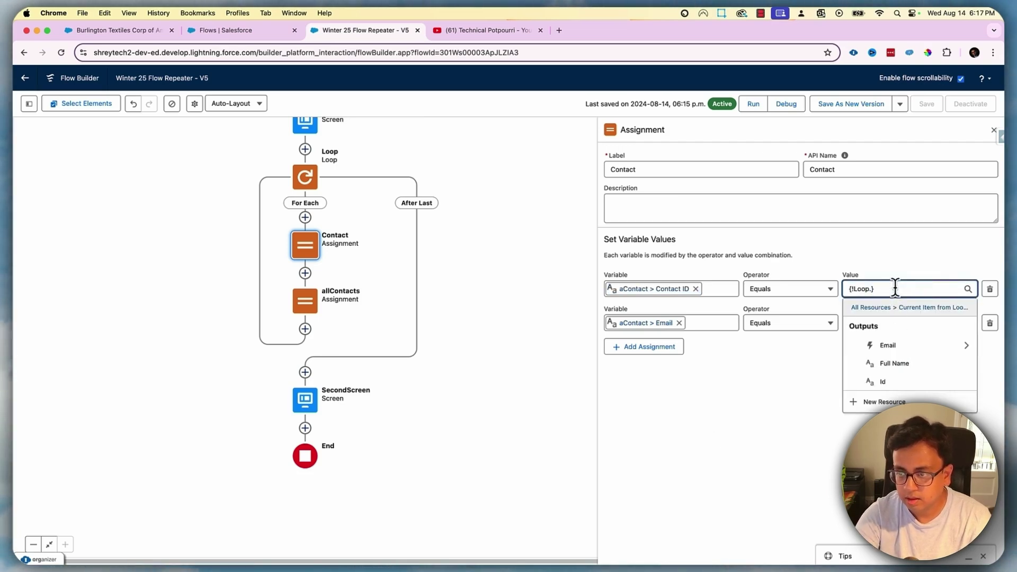
click(901, 382)
click(990, 323)
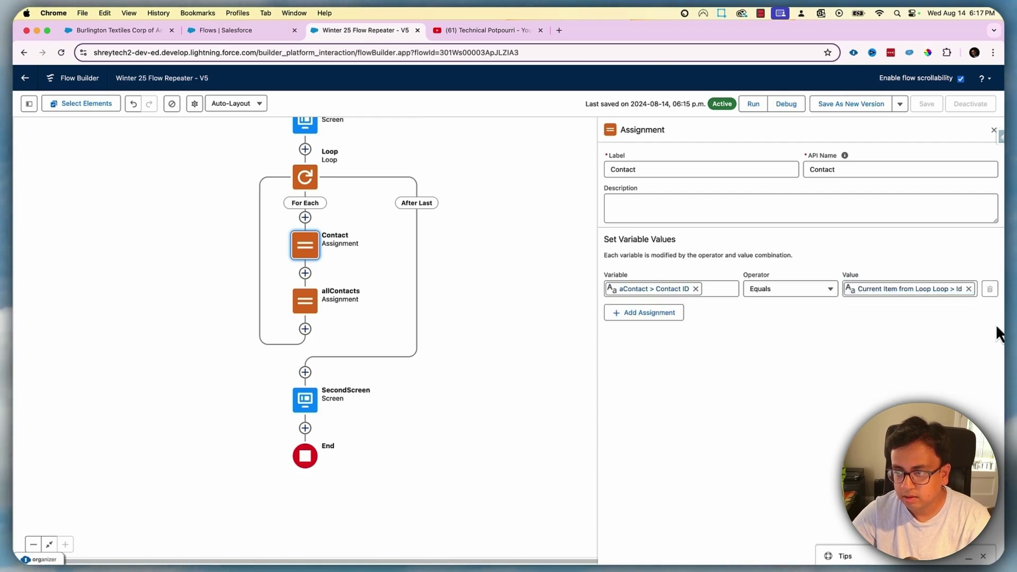
In SecondScreen's data table, remove the Full Name column and switch the Email column's source to Id
double_click(313, 403)
click(262, 249)
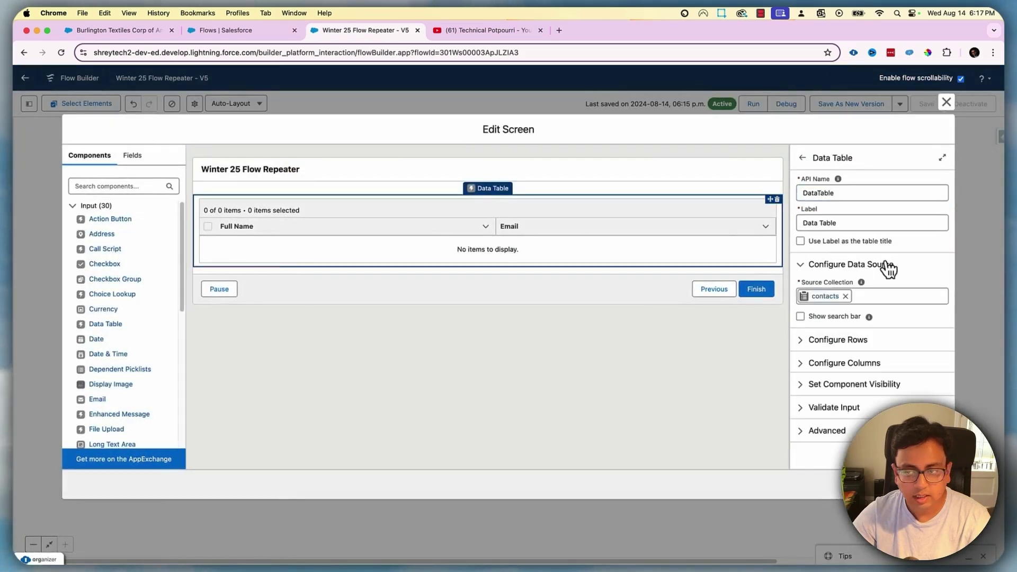
click(810, 364)
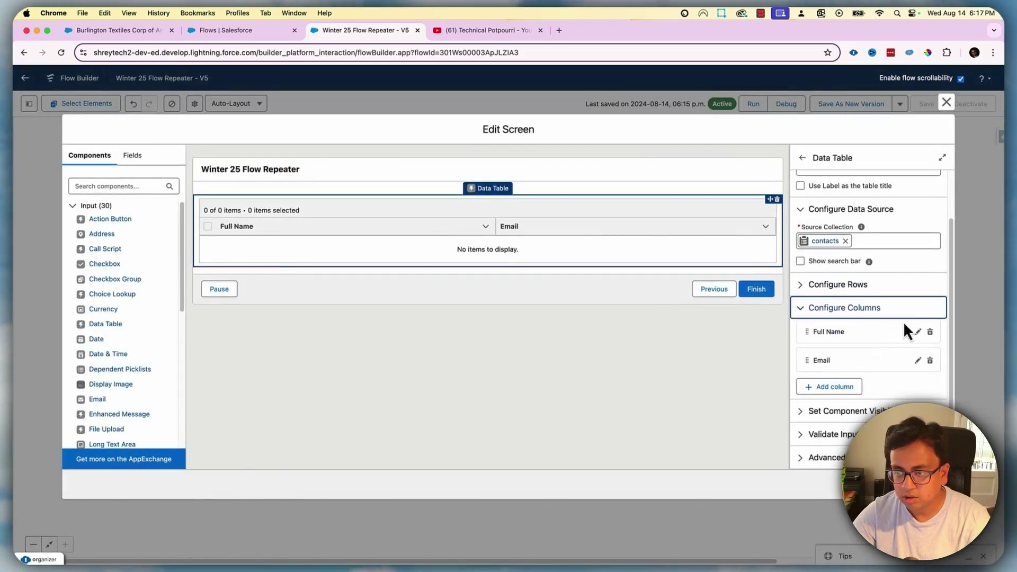
click(930, 332)
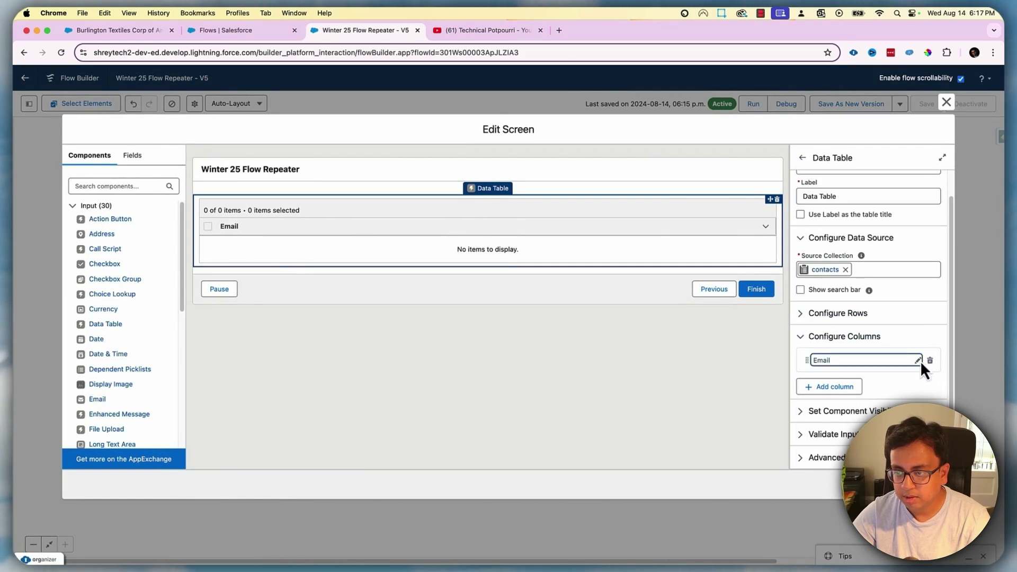
click(918, 361)
double_click(839, 414)
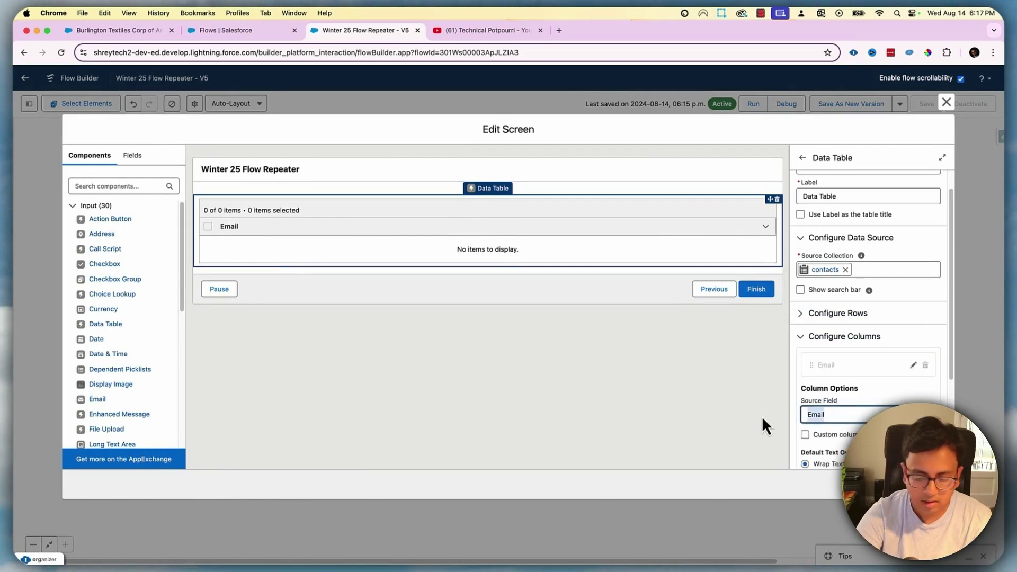
text(Id)
click(842, 285)
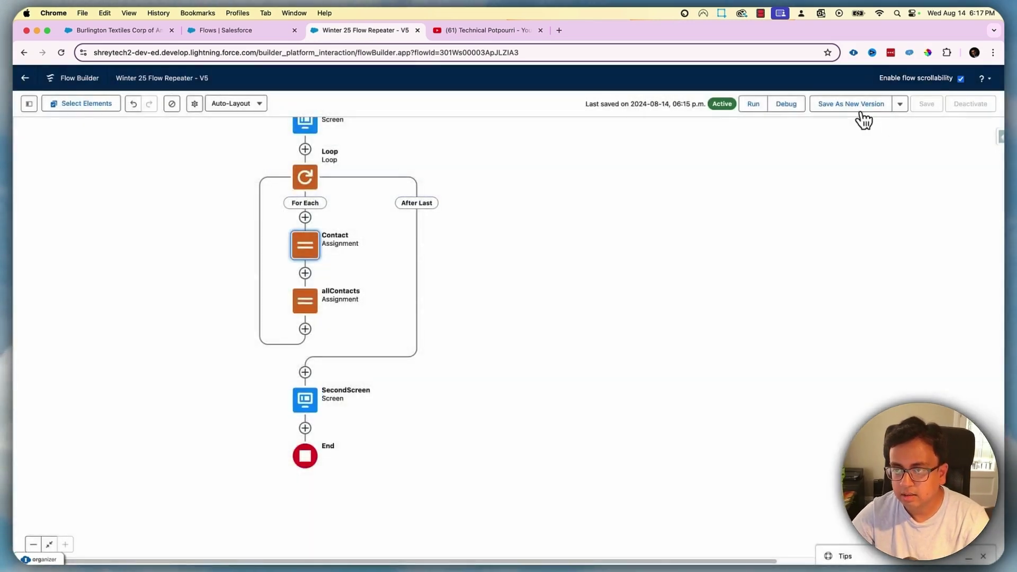
Save the flow as version 6 and activate it
click(860, 107)
click(697, 394)
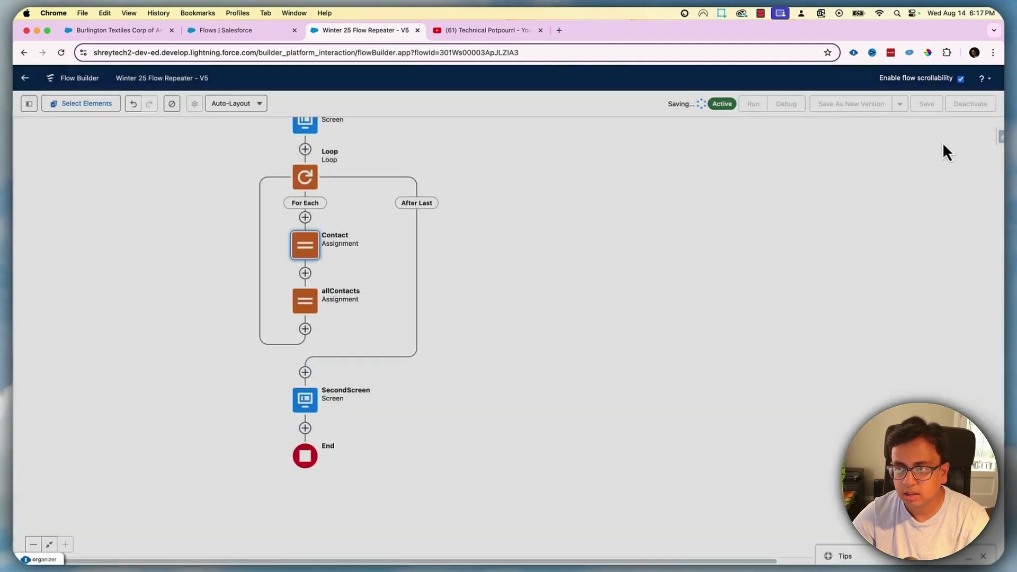
click(966, 106)
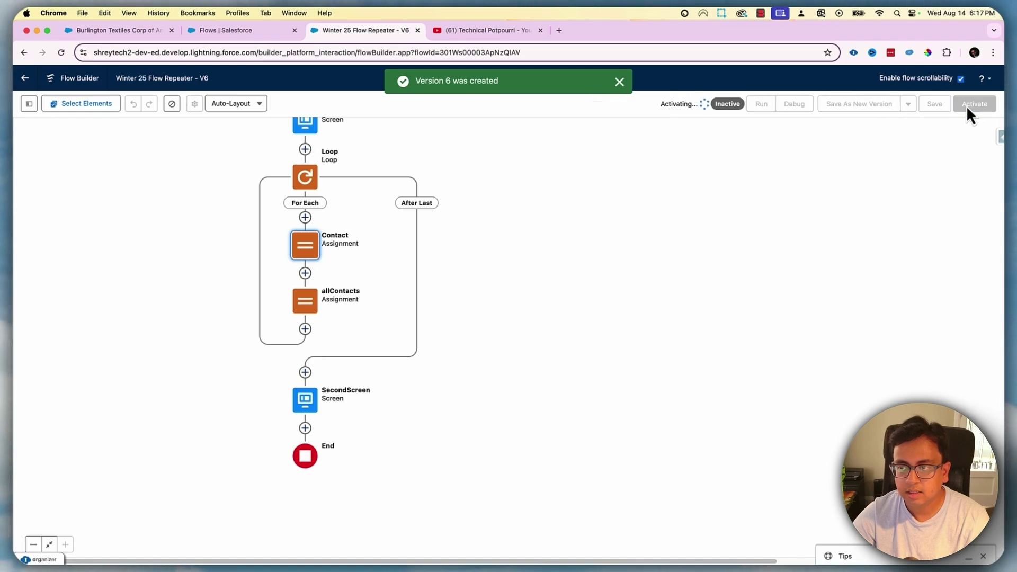
Reload the account's All Contacts flow, remove two contact entries, advance to the results, and return to Flow Builder
click(110, 30)
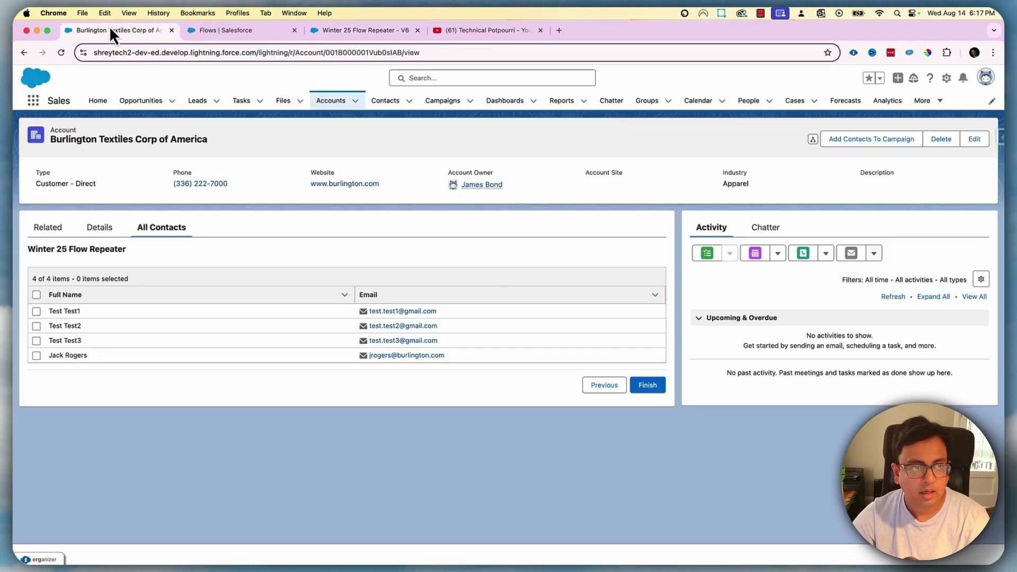
click(61, 51)
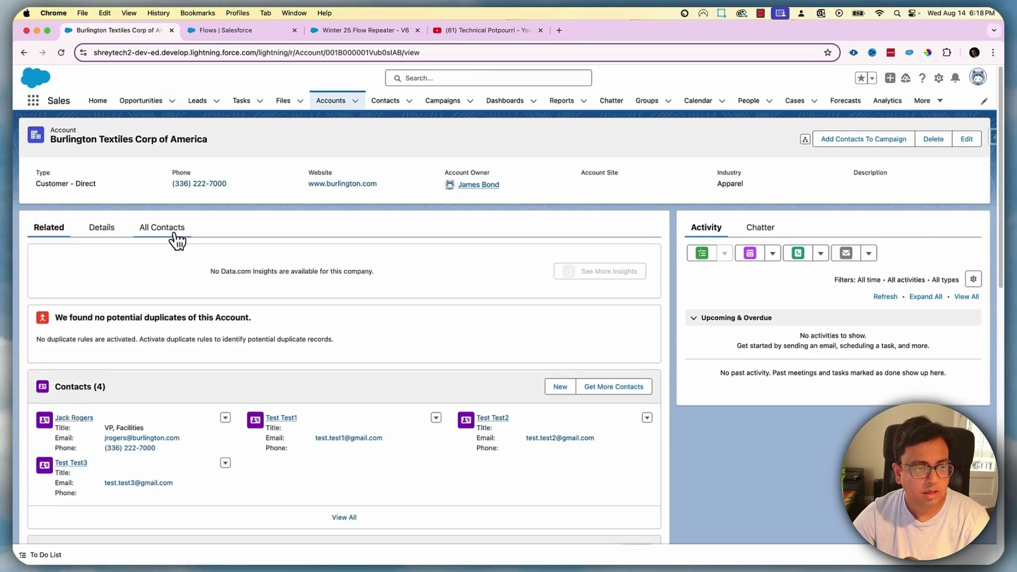
click(173, 232)
scroll(428, 266, down, 3)
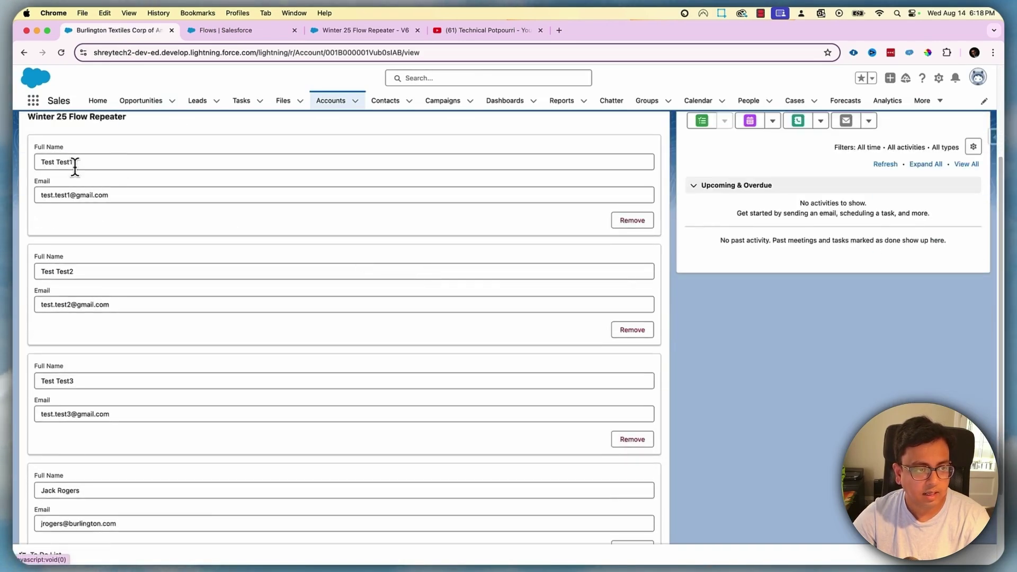
click(651, 221)
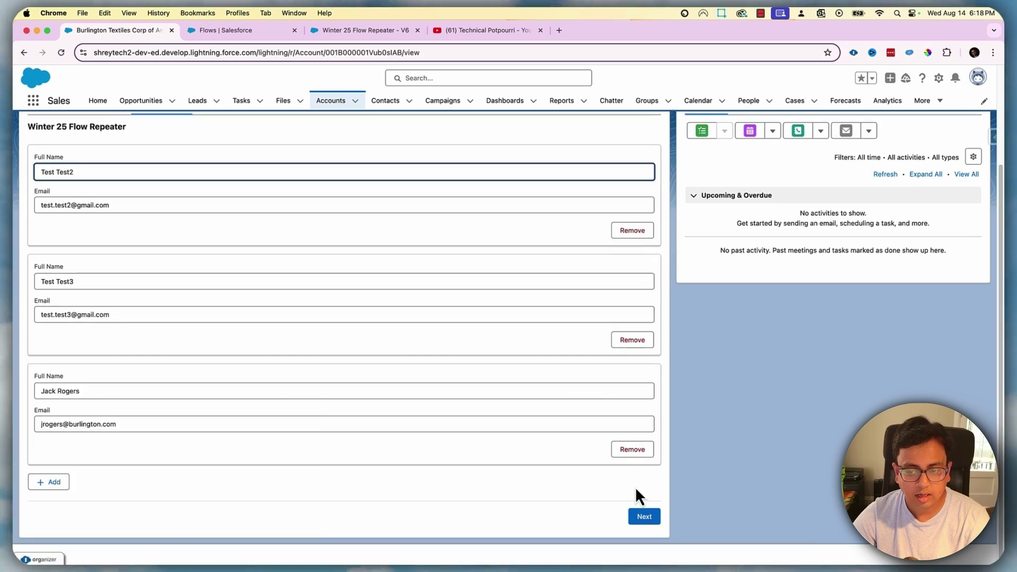
click(638, 450)
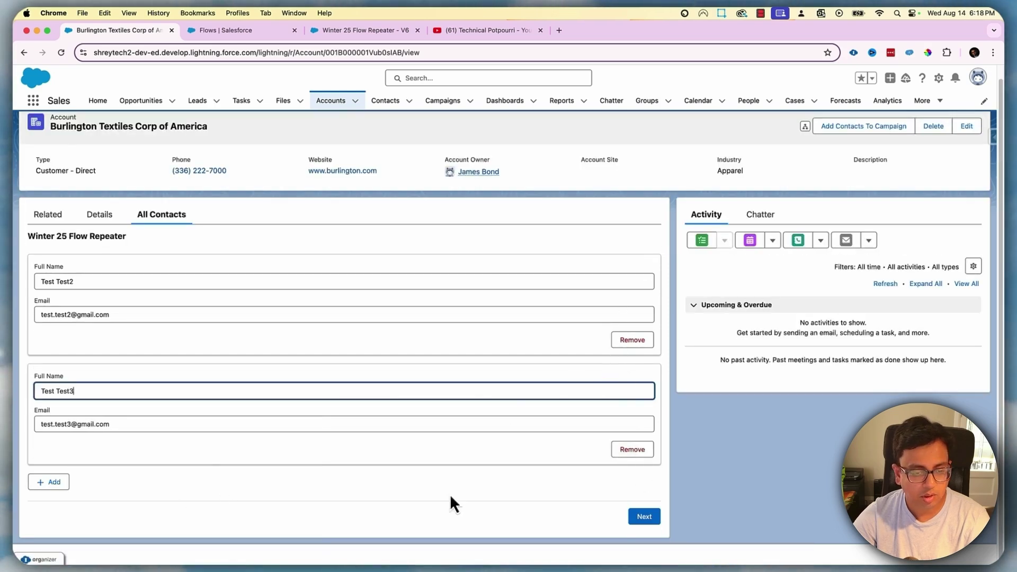
click(645, 517)
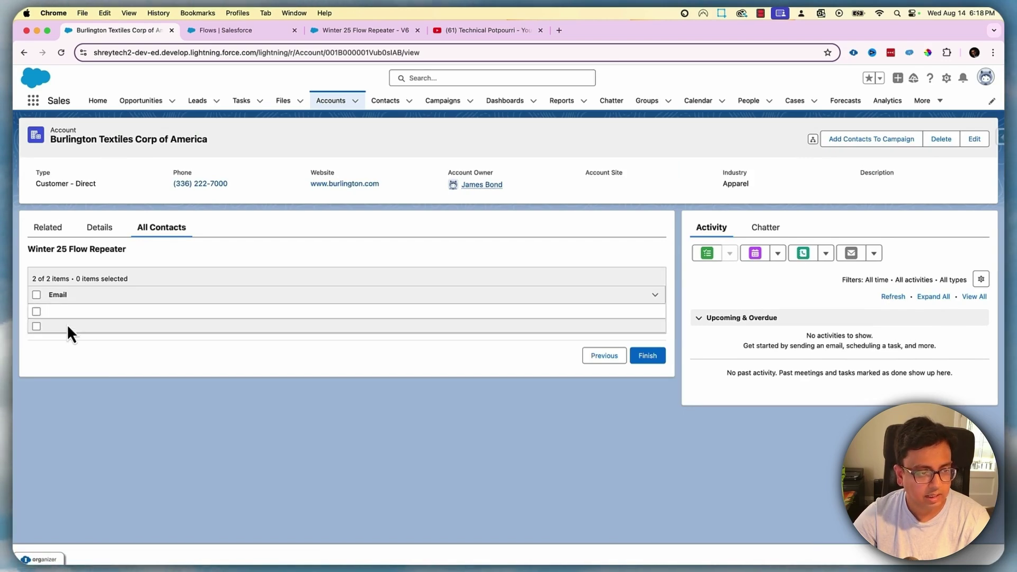
click(378, 31)
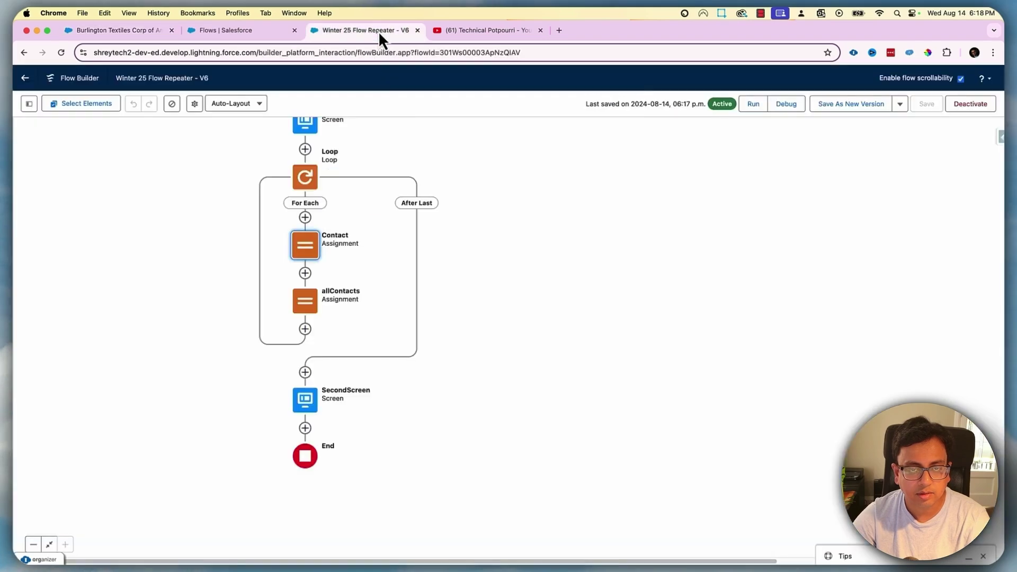
Change SecondScreen's data table column source from Email to Contact Id
click(312, 247)
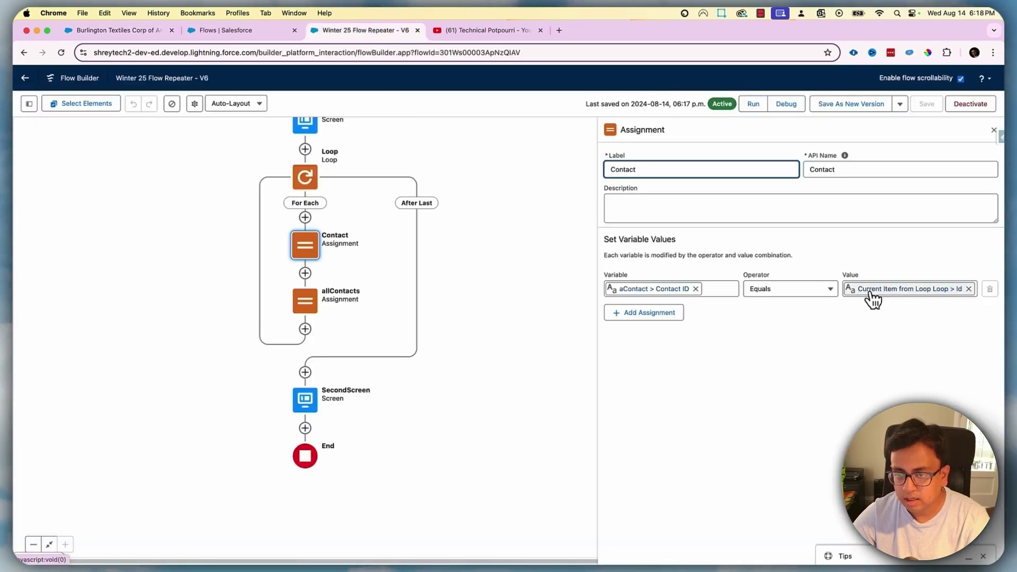
double_click(306, 397)
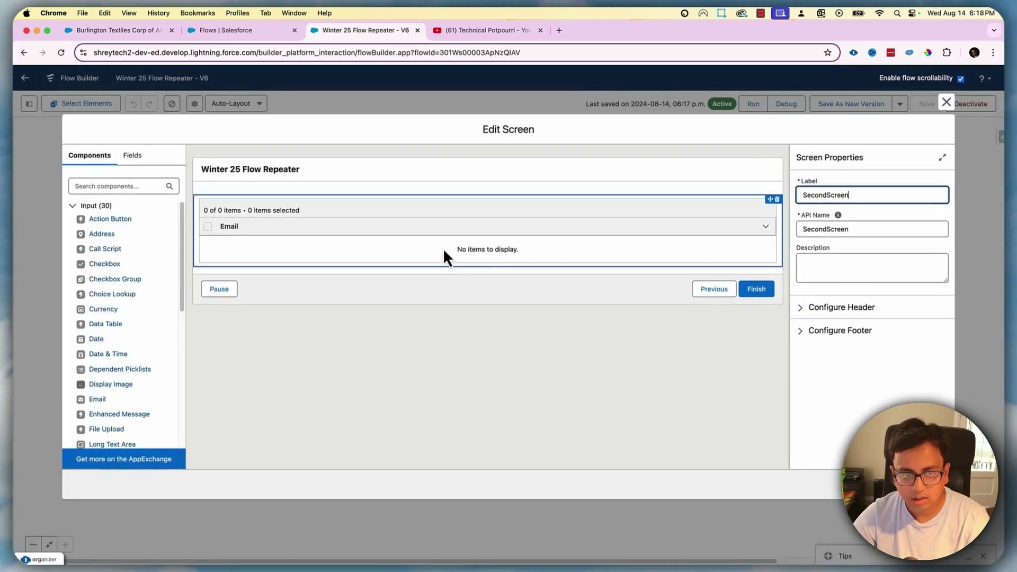
click(428, 259)
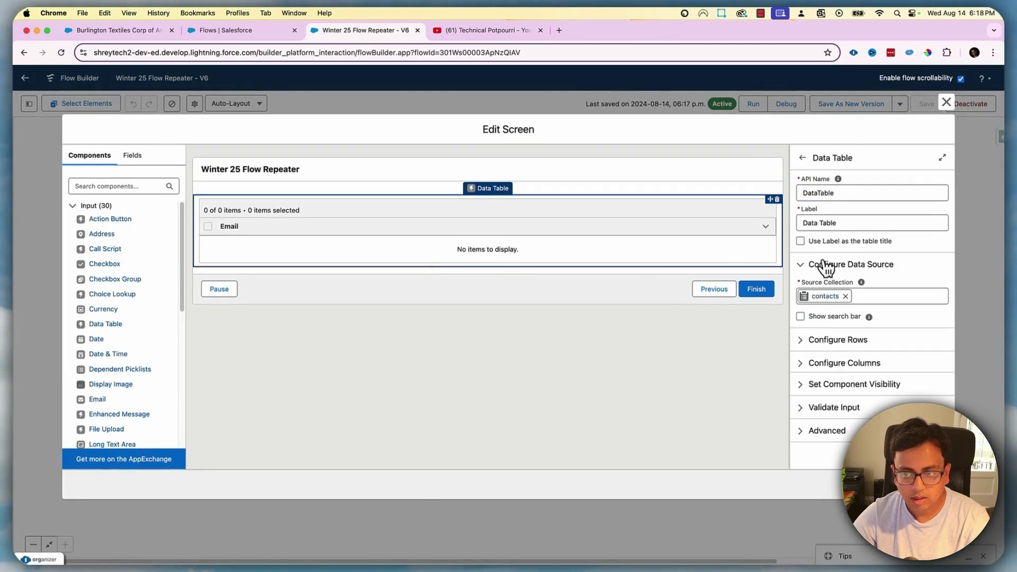
click(806, 364)
click(916, 388)
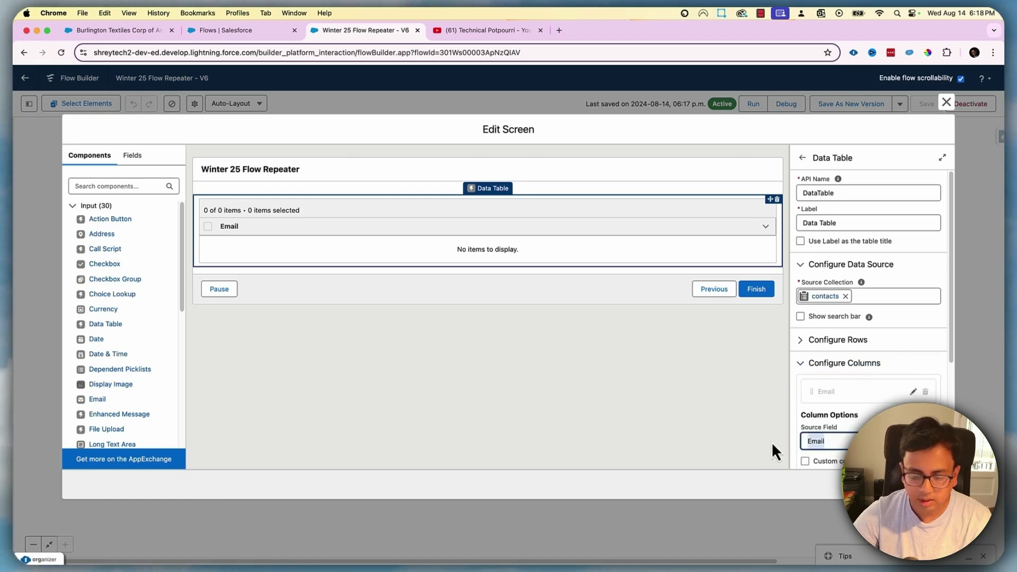
text(Id)
click(822, 313)
scroll(921, 345, down, 3)
click(920, 381)
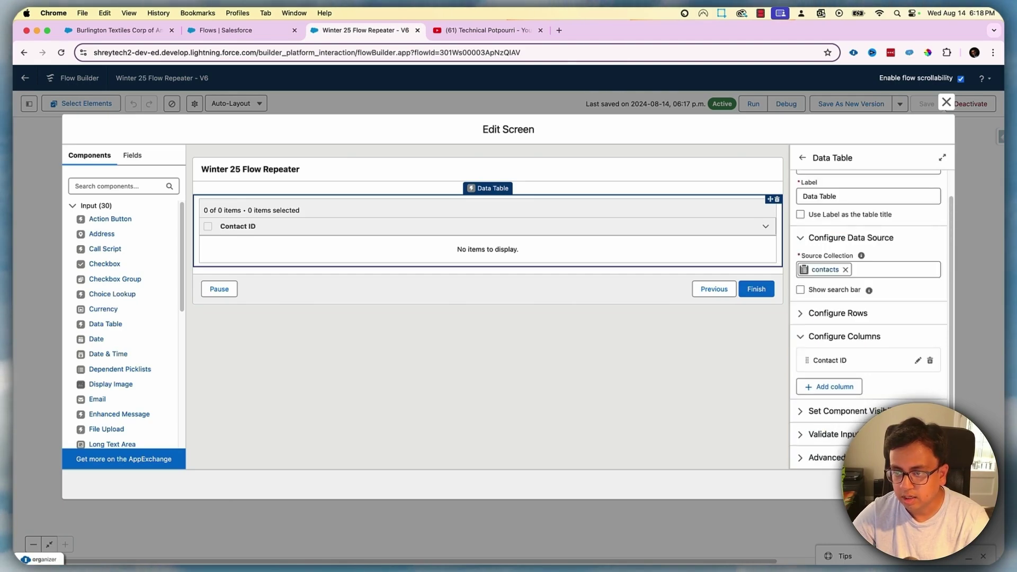
Close the screen editor and save the flow as version 7
click(946, 102)
click(851, 105)
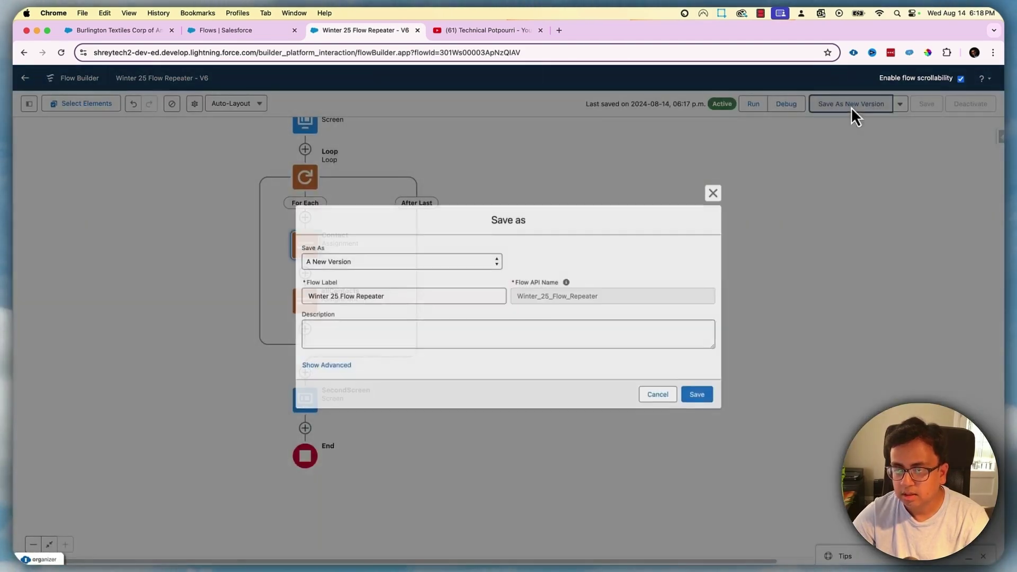
click(712, 398)
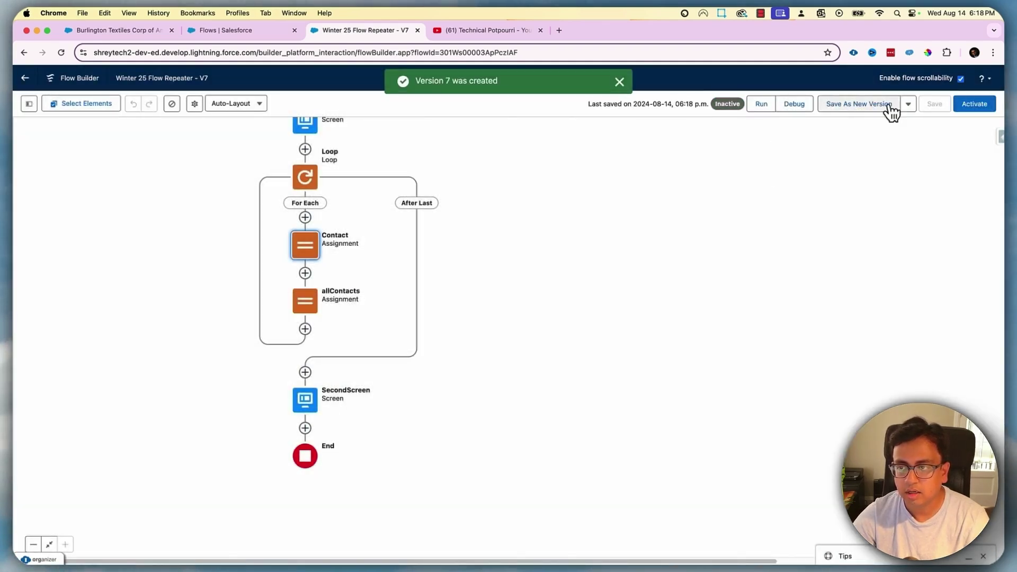
Reload the Burlington Textiles account page and launch the All Contacts flow
click(145, 32)
click(61, 53)
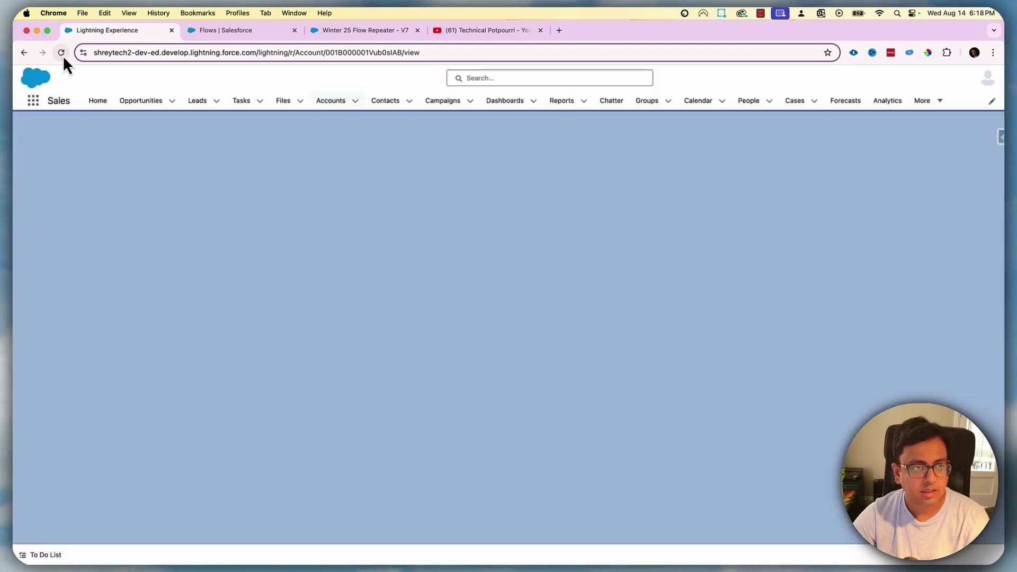
click(143, 231)
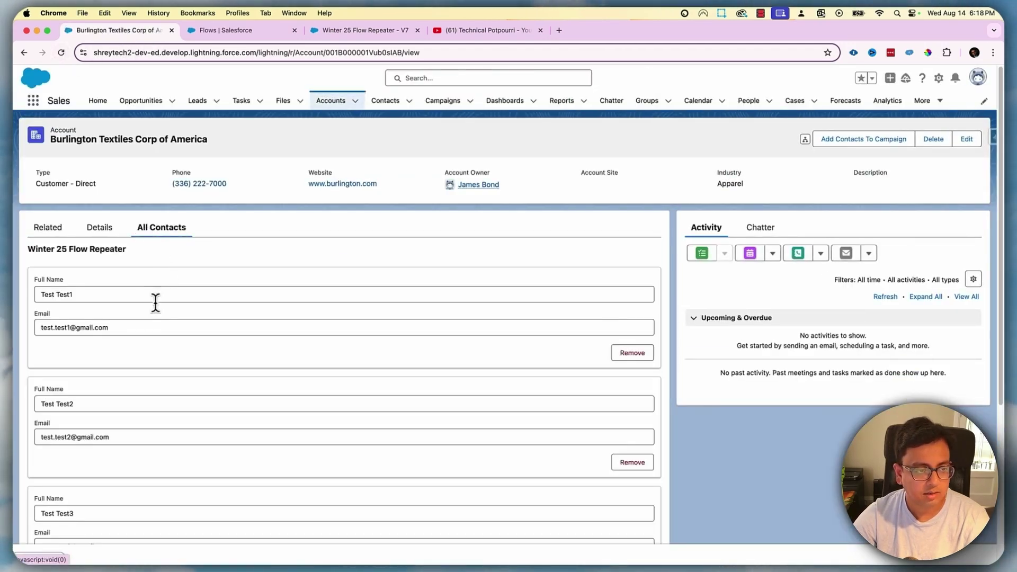
Remove Test Test1 and Test Test3 and view their two Contact IDs on the next screen
click(651, 361)
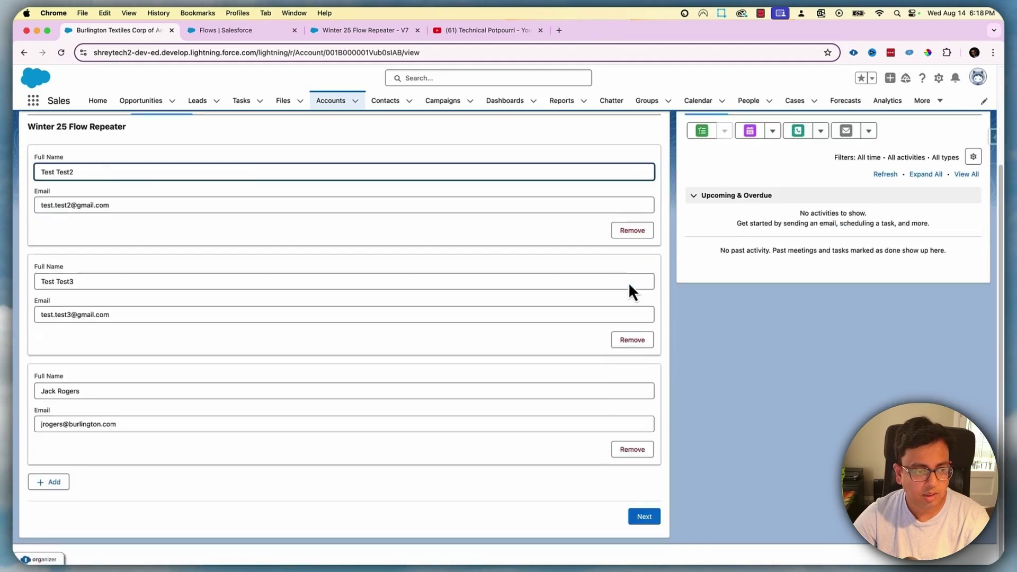
click(633, 341)
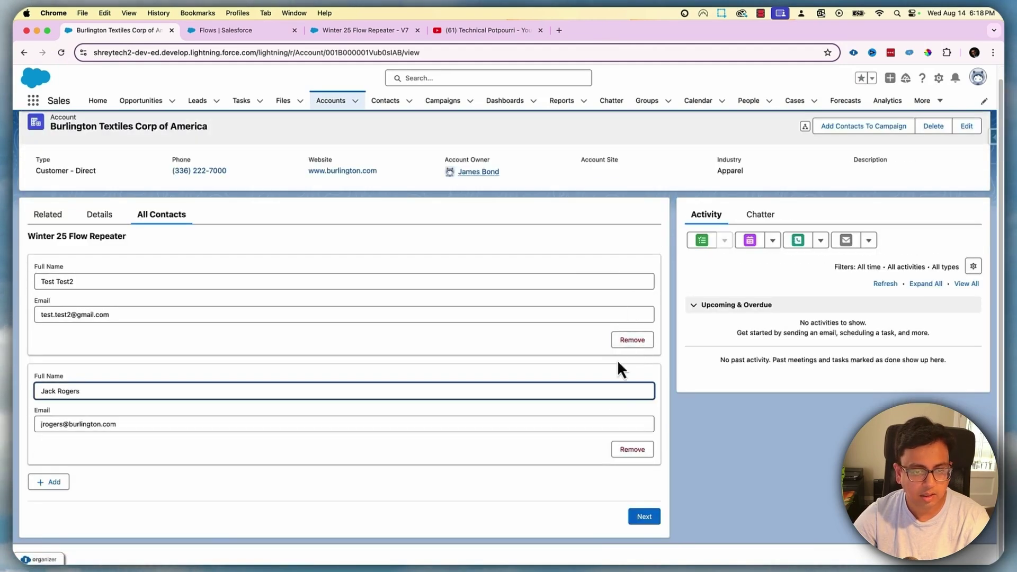
click(650, 517)
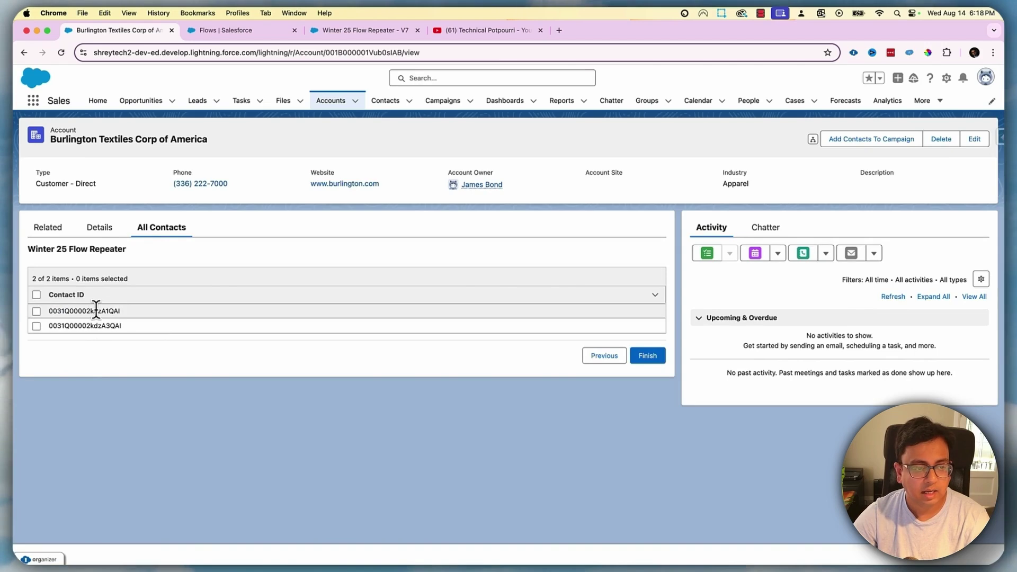
click(96, 311)
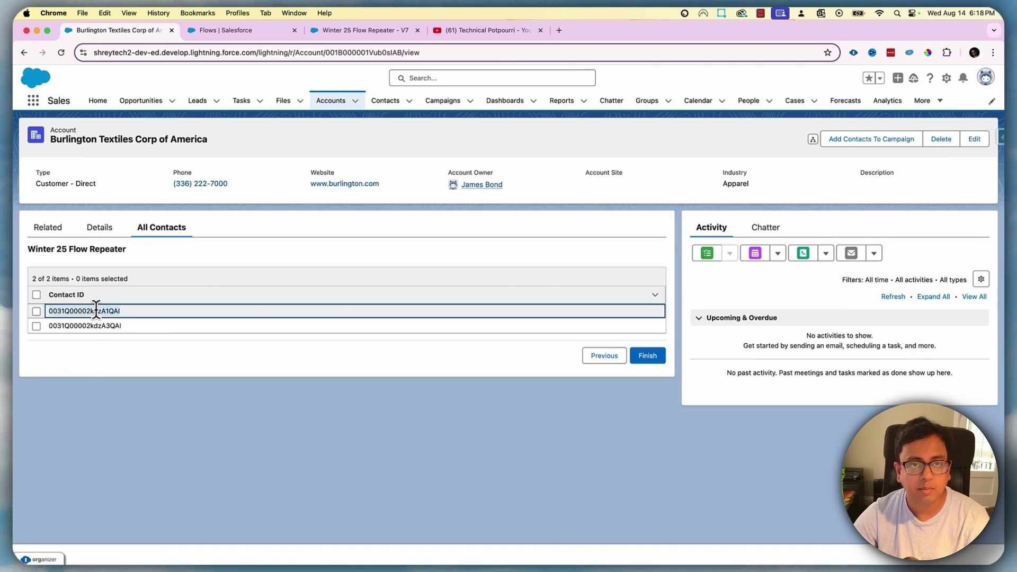